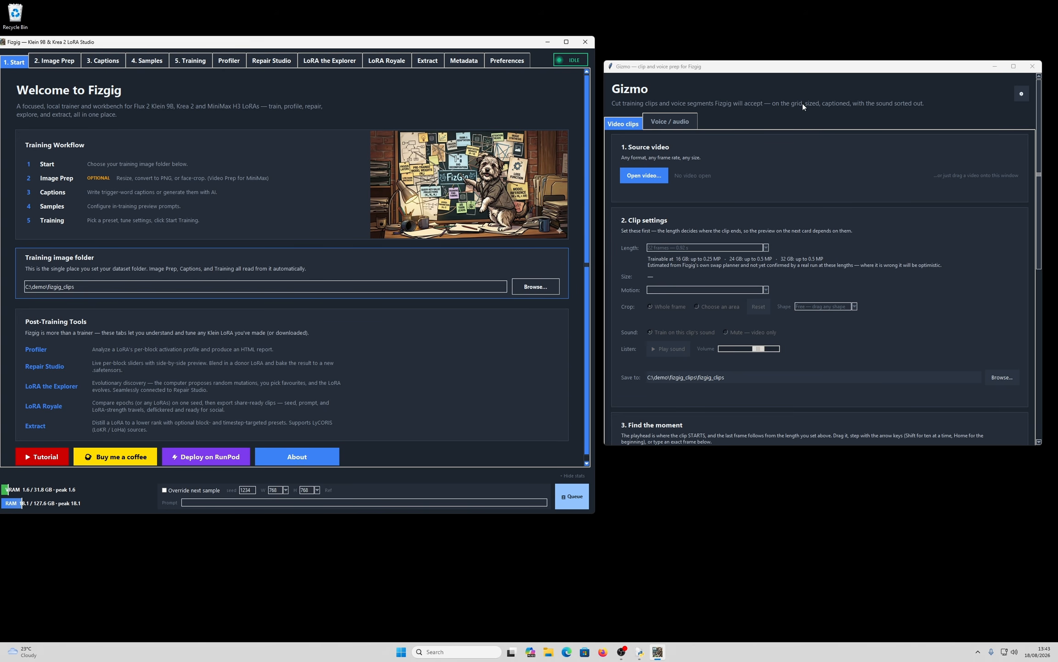
# Step: Move the Gizmo window aside, show Fizgig's Image Prep page, and minimize Fizgig
pyautogui.moveTo(741, 70); pyautogui.dragTo(546, 187)
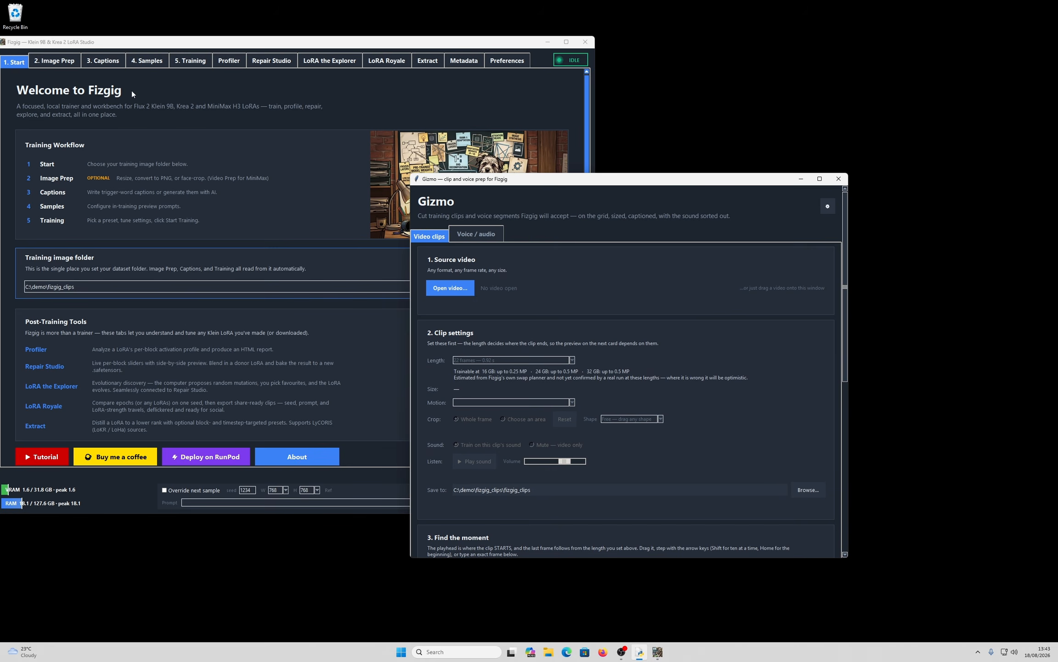
pyautogui.click(55, 62)
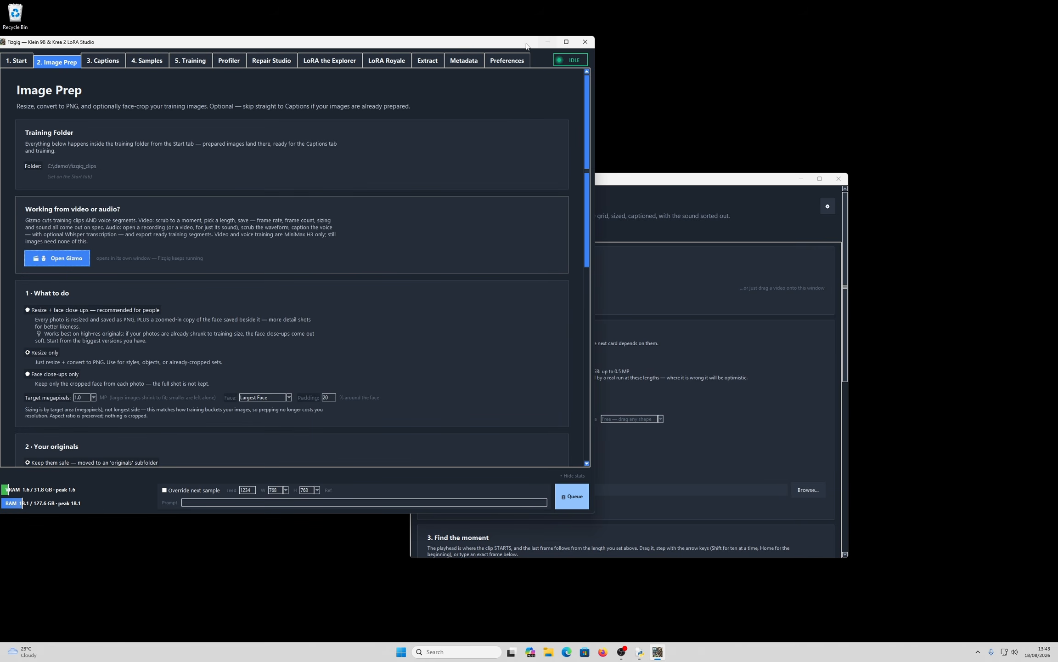
pyautogui.click(547, 41)
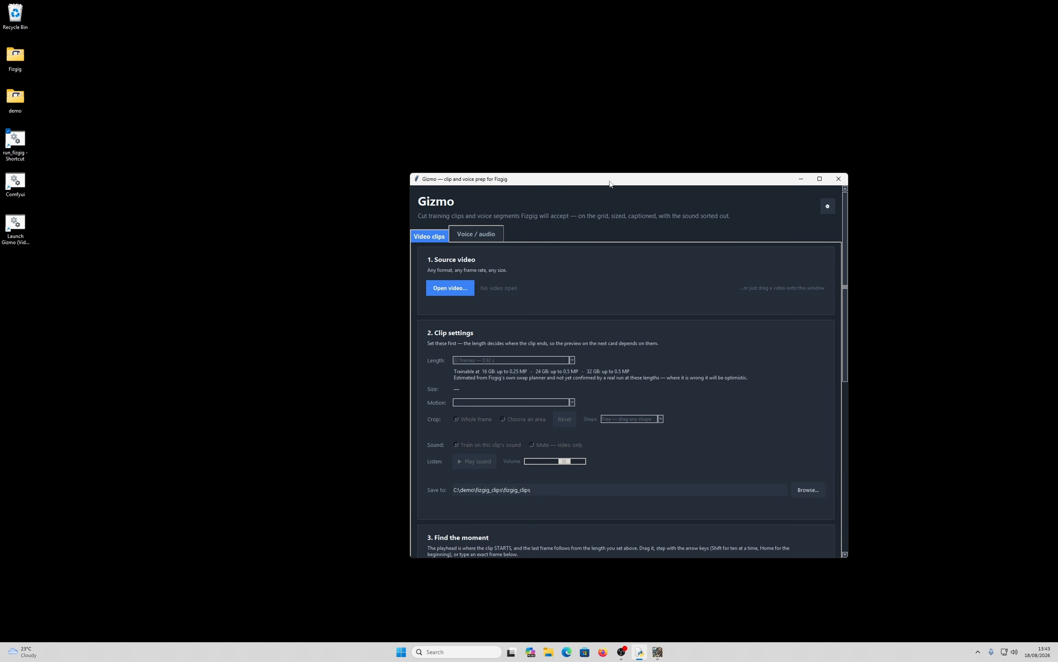
# Step: Move the Gizmo window to the middle of the desktop and view its Voice / audio page before returning to Video clips
pyautogui.moveTo(610, 181); pyautogui.dragTo(467, 124)
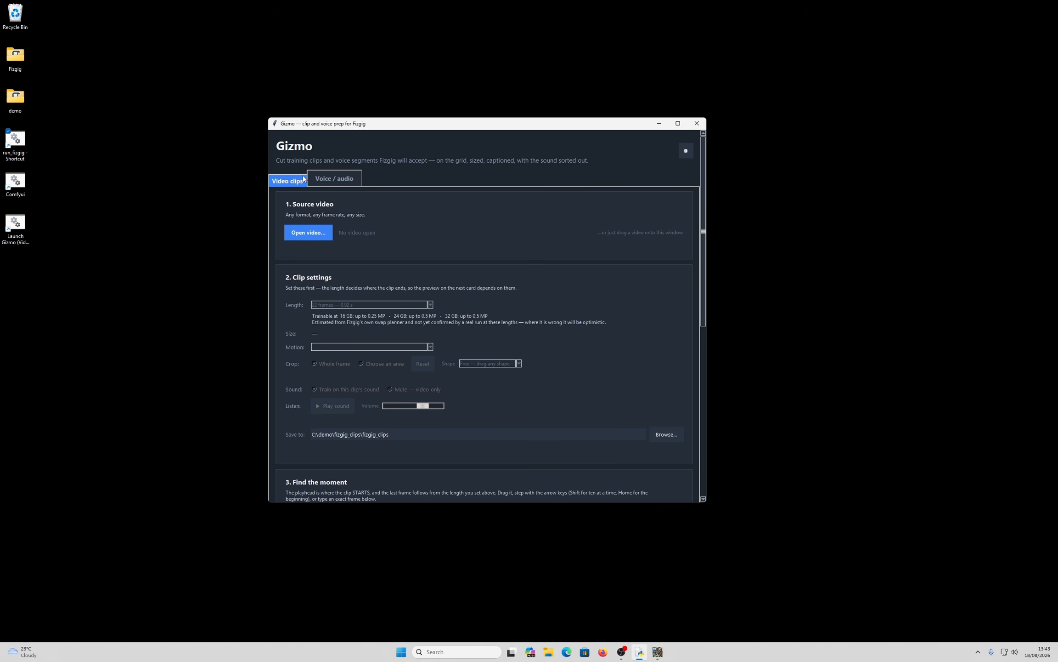
pyautogui.click(337, 182)
pyautogui.click(291, 182)
# Step: Switch to File Explorer and browse to the fizgig_clips folder inside demo on Local Disk (C:)
pyautogui.doubleClick(15, 98)
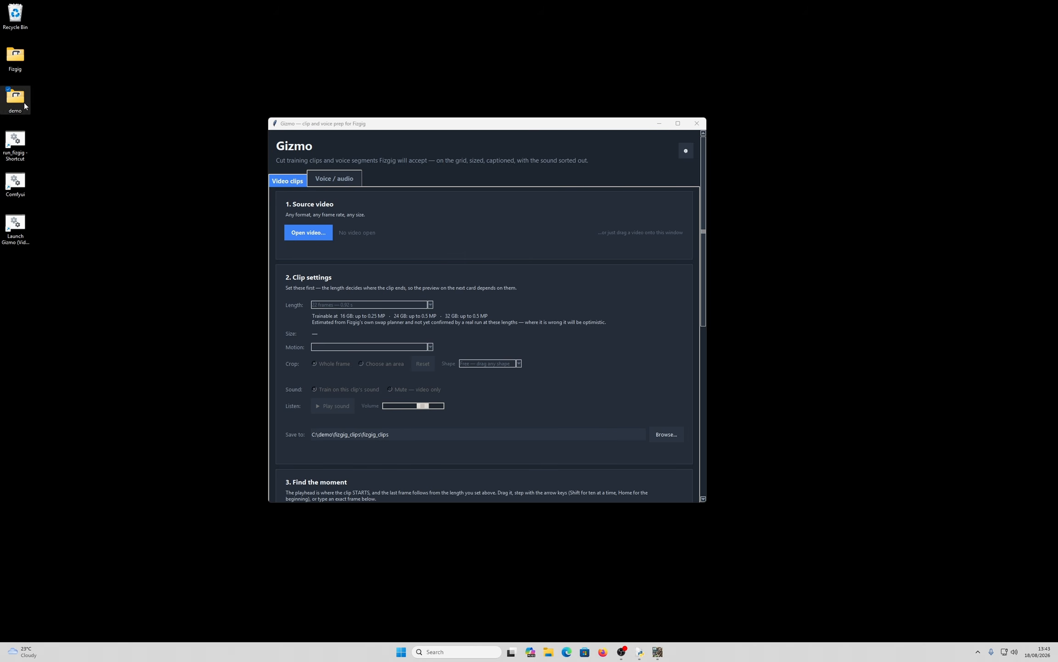
pyautogui.scroll(-5, 797, 312)
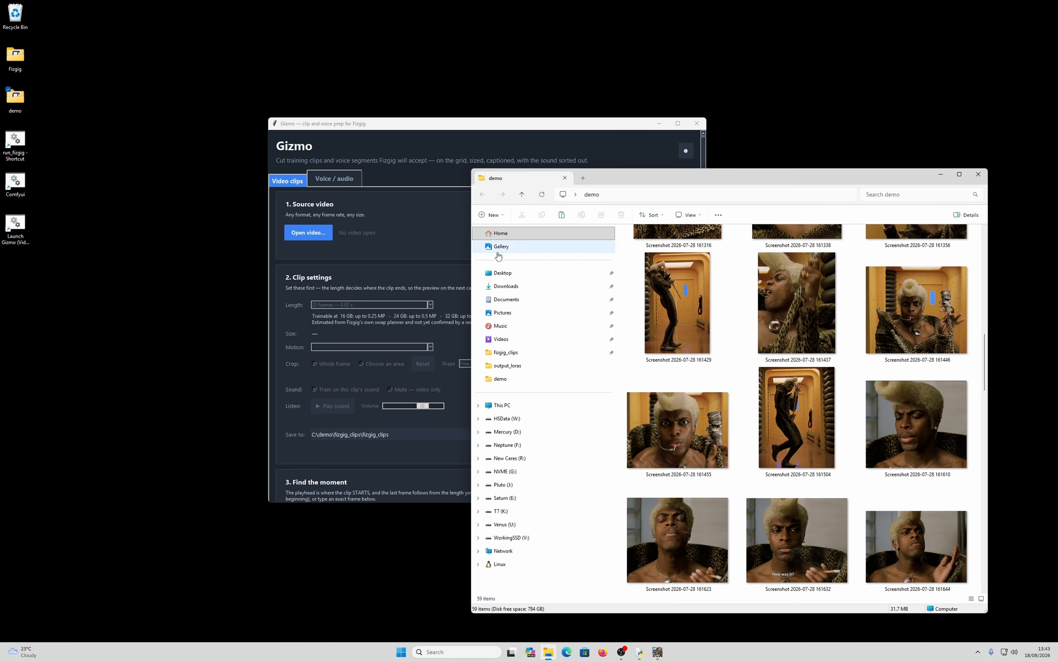
pyautogui.click(499, 405)
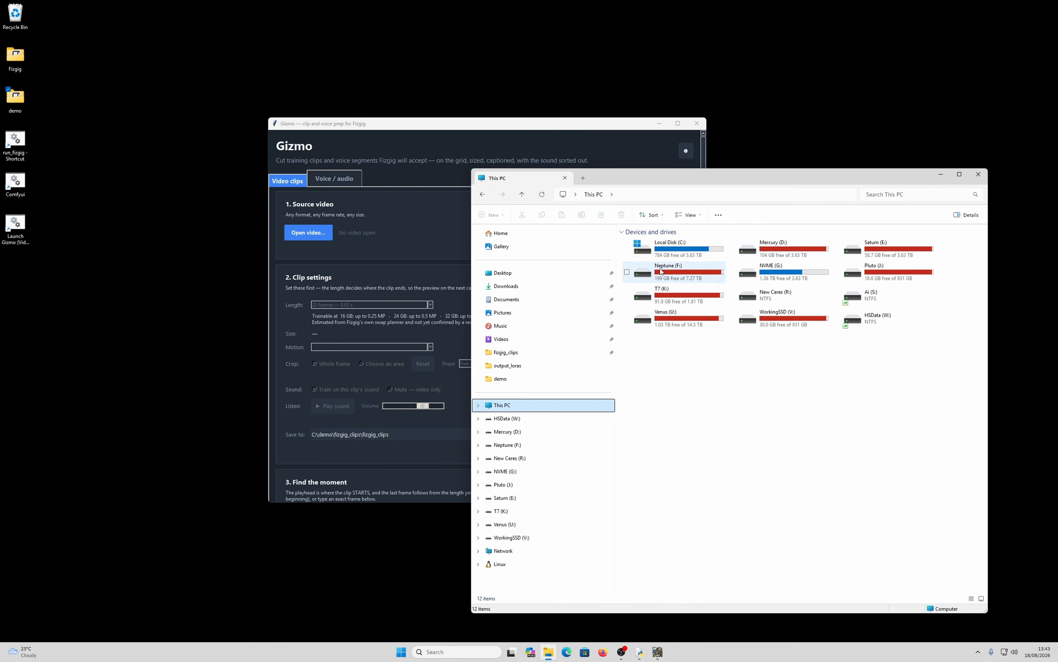
pyautogui.doubleClick(725, 253)
pyautogui.doubleClick(668, 289)
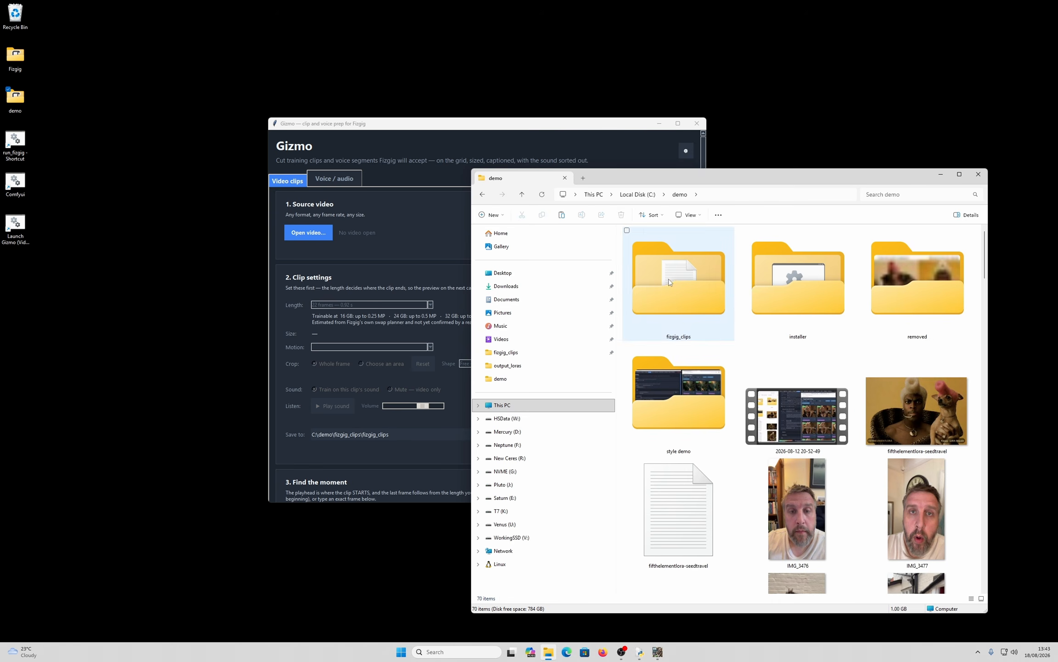
pyautogui.doubleClick(679, 280)
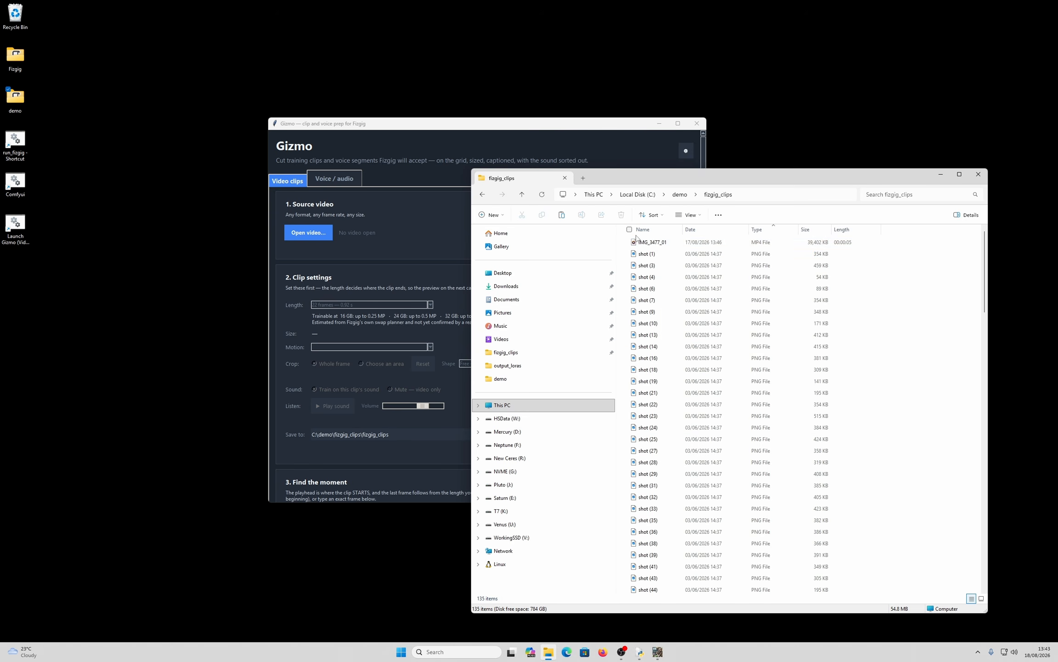
# Step: Arrange Gizmo and File Explorer side by side and load IMG_3479 from the demo folder as Gizmo's source video
pyautogui.moveTo(539, 129); pyautogui.dragTo(381, 122)
pyautogui.moveTo(781, 178); pyautogui.dragTo(851, 179)
pyautogui.click(750, 195)
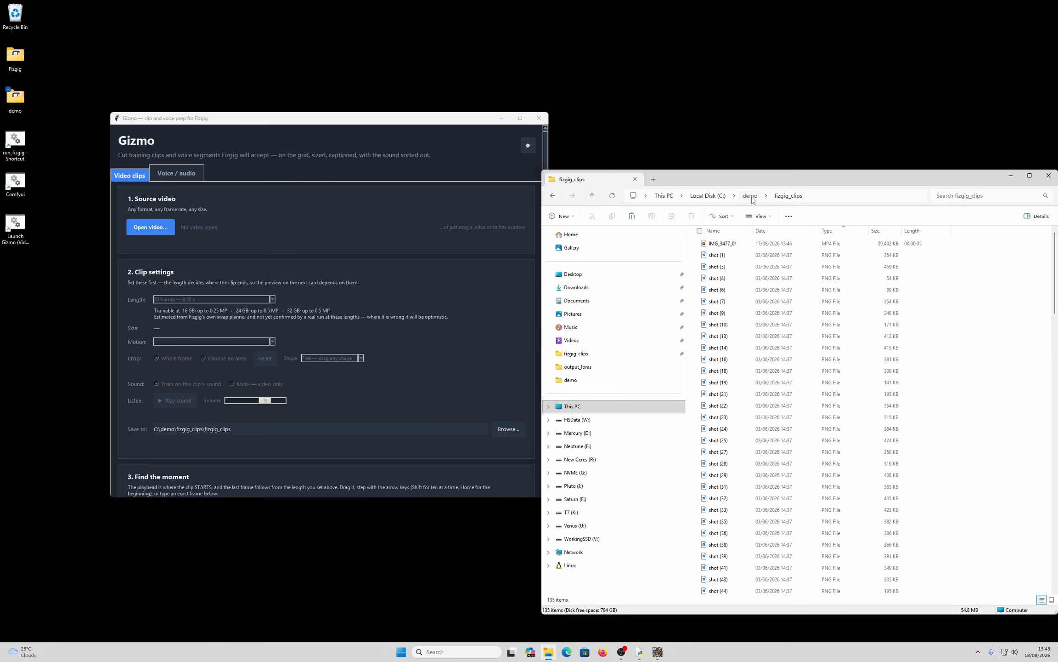
pyautogui.scroll(-3, 869, 413)
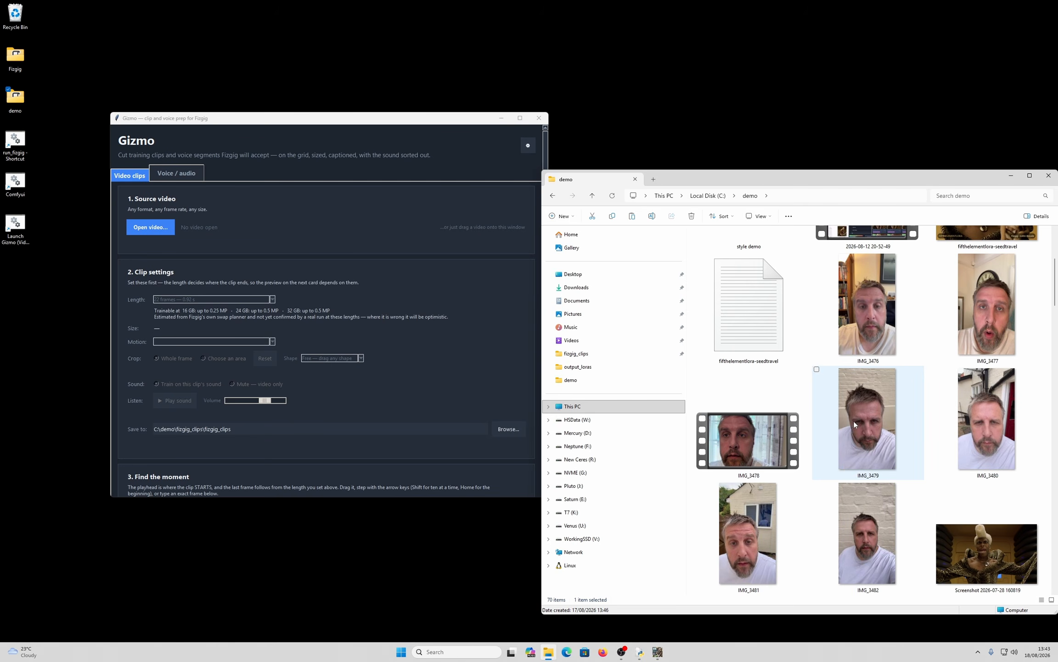
pyautogui.moveTo(853, 421); pyautogui.dragTo(300, 219)
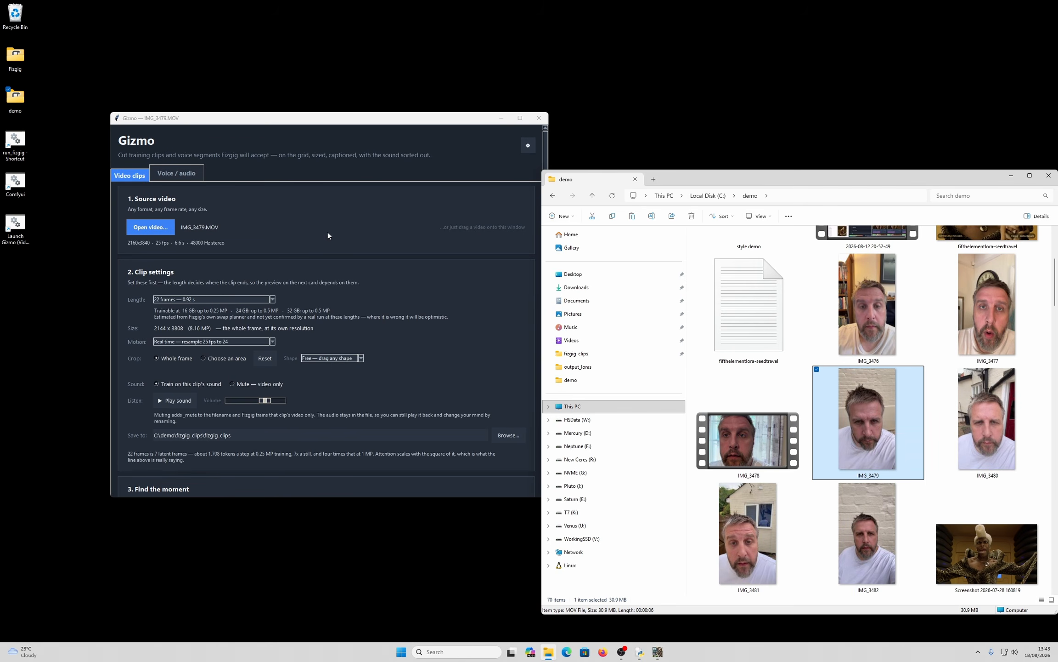
# Step: Set the clip length to 39 frames — 1.62 s
pyautogui.click(188, 299)
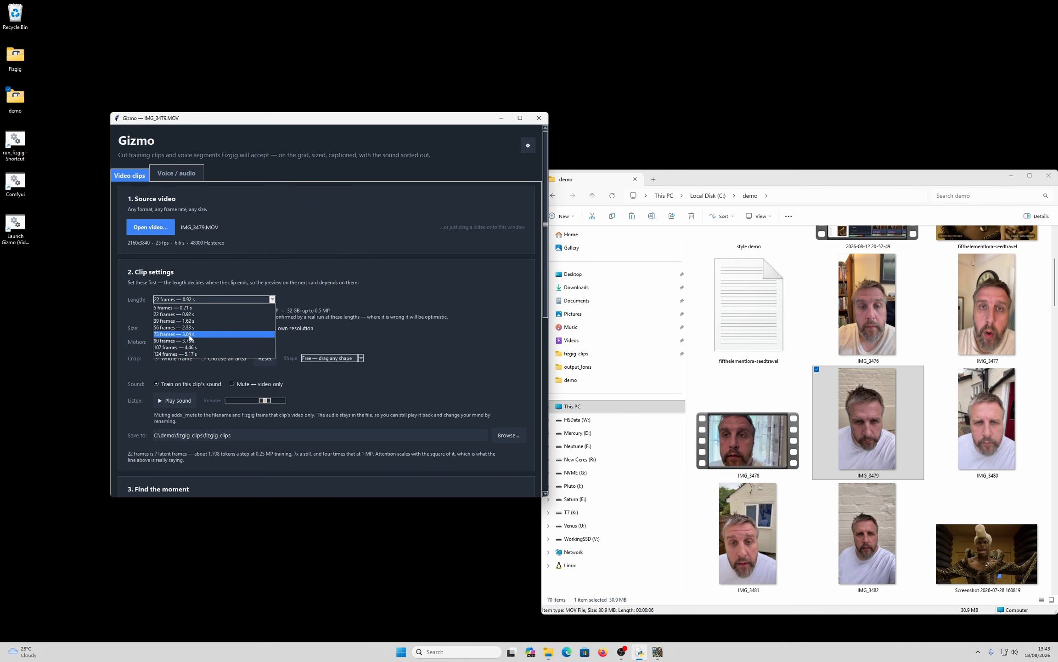
pyautogui.click(218, 301)
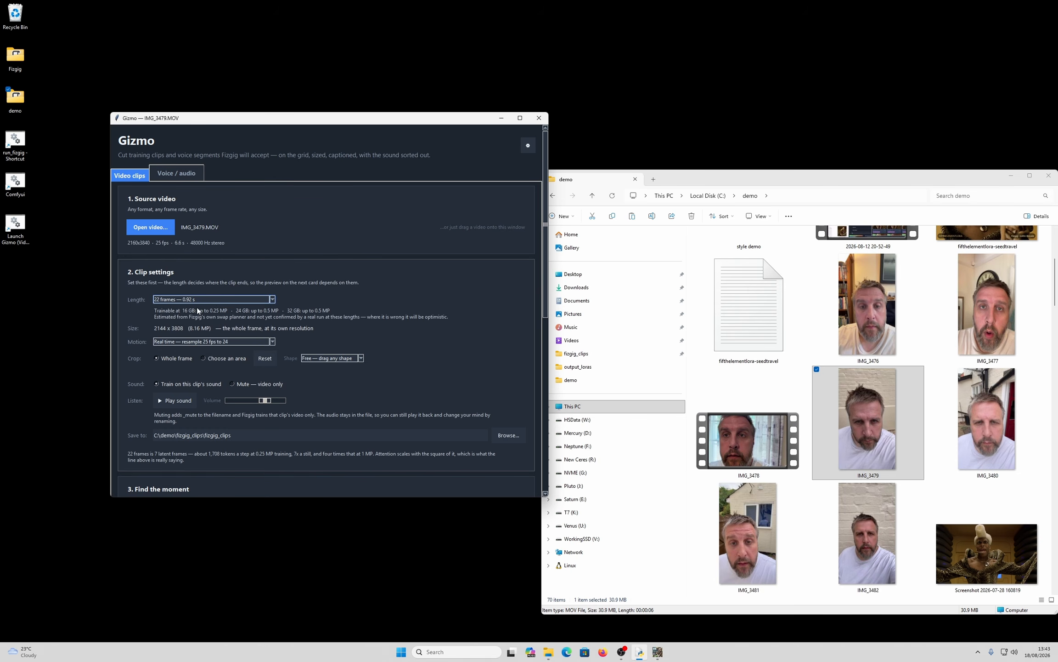
pyautogui.click(197, 301)
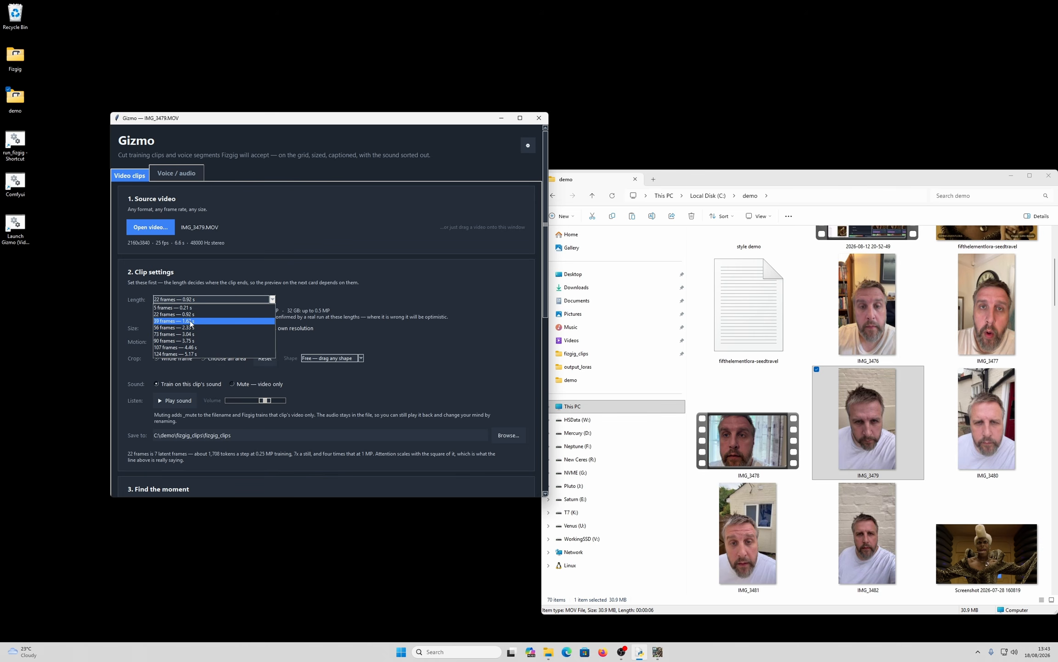
pyautogui.click(191, 323)
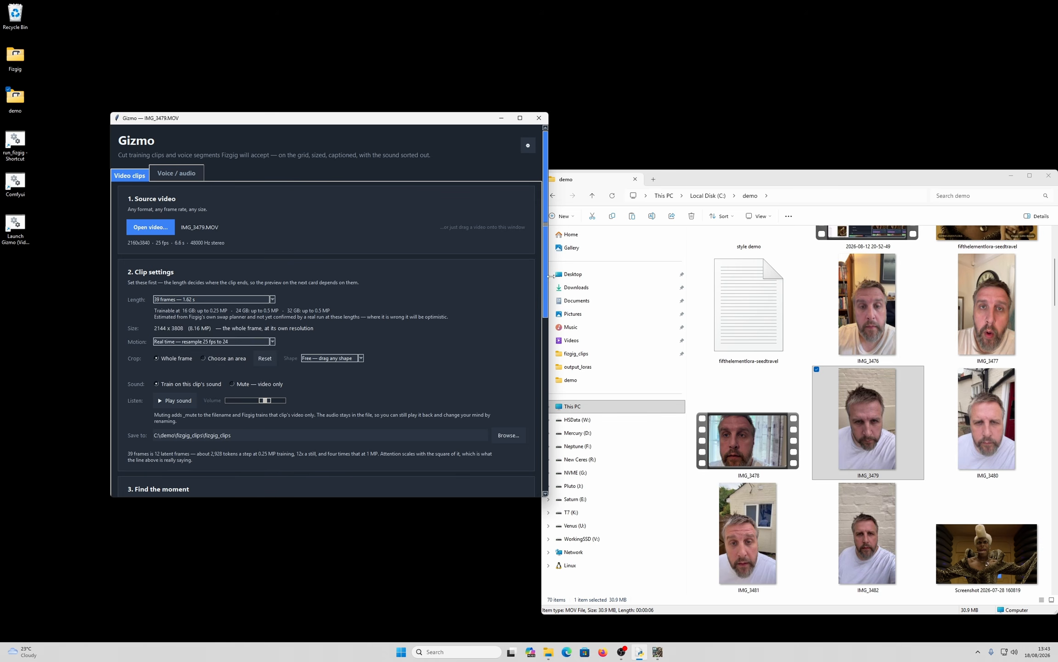
# Step: Move the clip's start point to frame 62, at 2.48 s of the source video
pyautogui.scroll(-1, 546, 309)
pyautogui.scroll(-3, 547, 309)
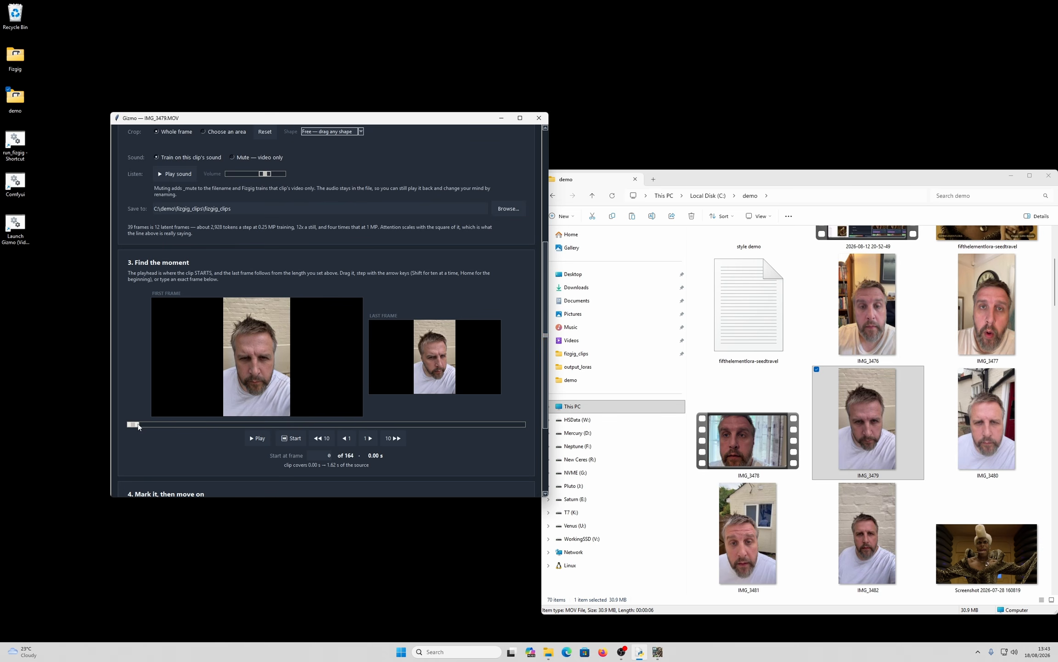
pyautogui.moveTo(137, 425); pyautogui.dragTo(280, 423)
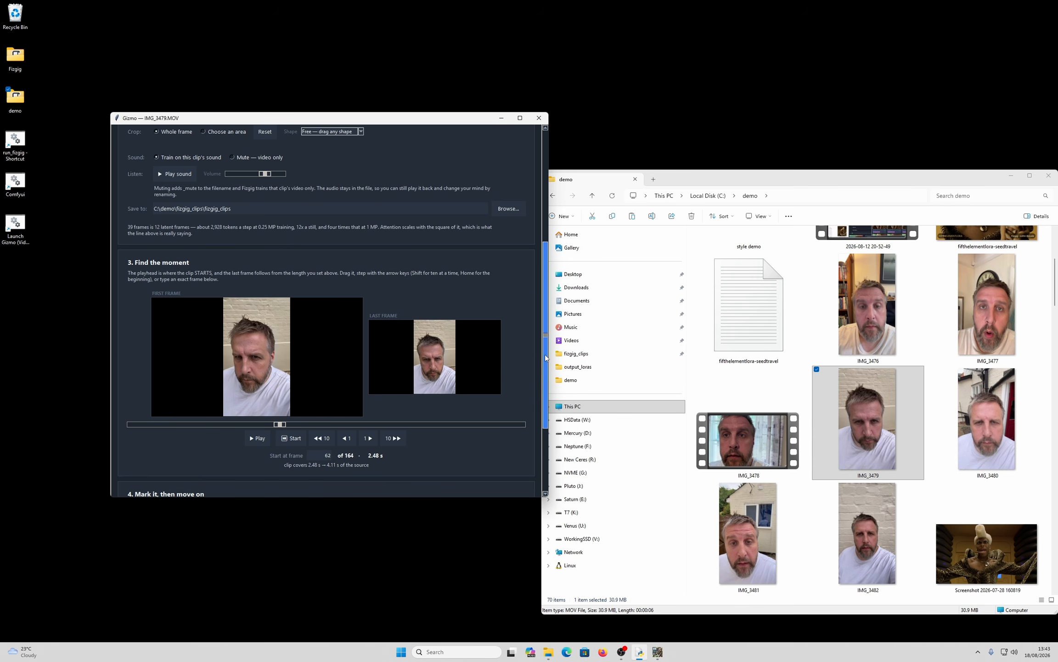
# Step: Try the Mute — video only sound option, restore Train on this clip's sound, and keep the crop shape at Free
pyautogui.moveTo(546, 359); pyautogui.dragTo(551, 305)
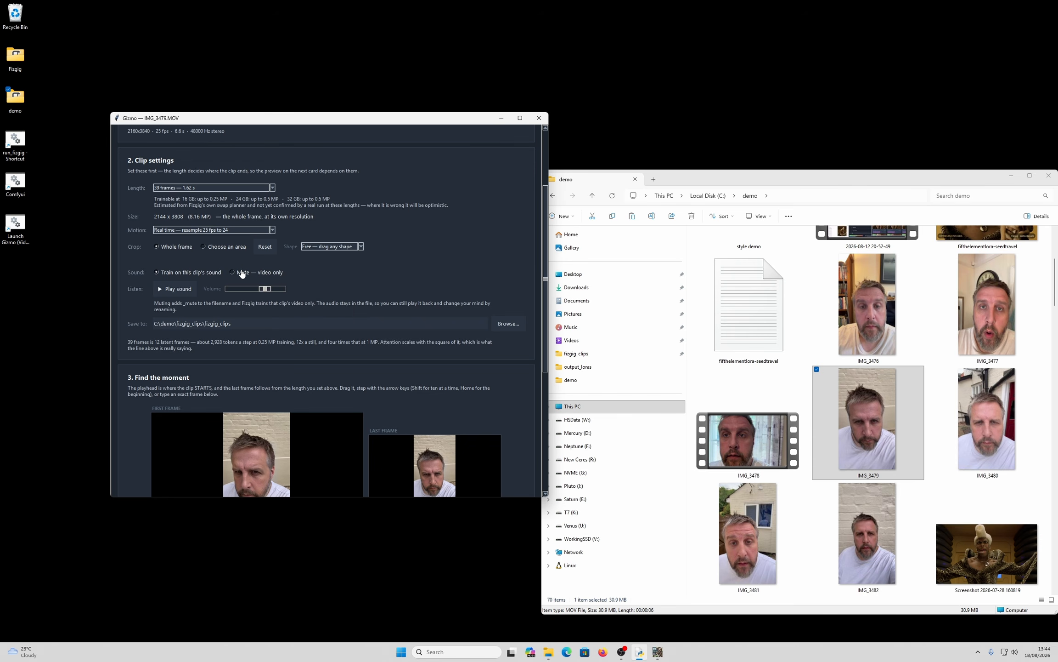
pyautogui.click(242, 273)
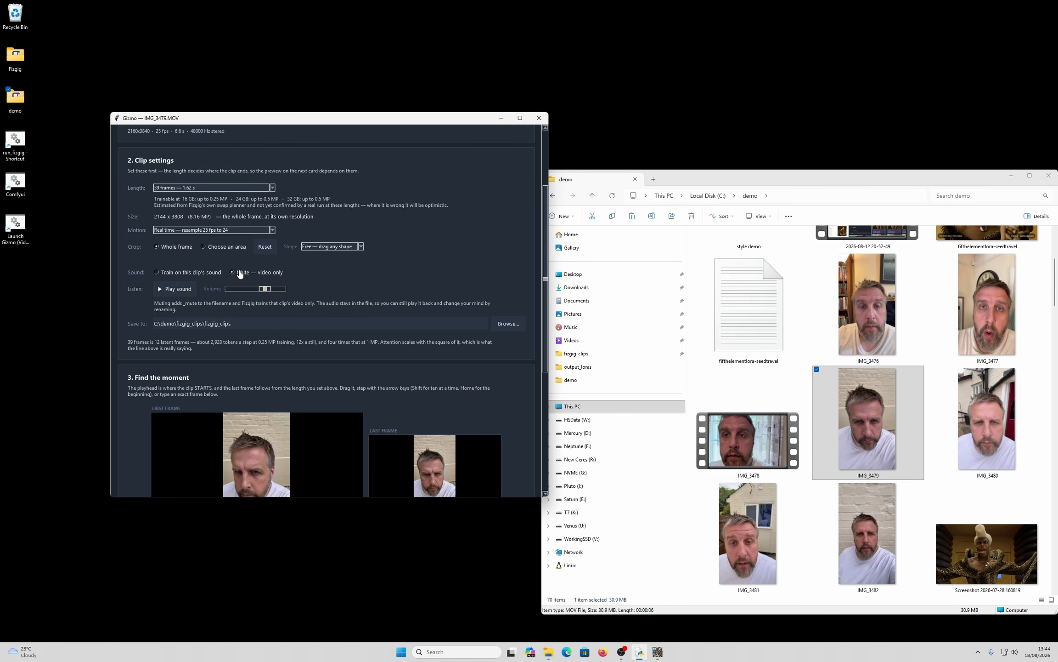
pyautogui.click(196, 274)
pyautogui.click(333, 248)
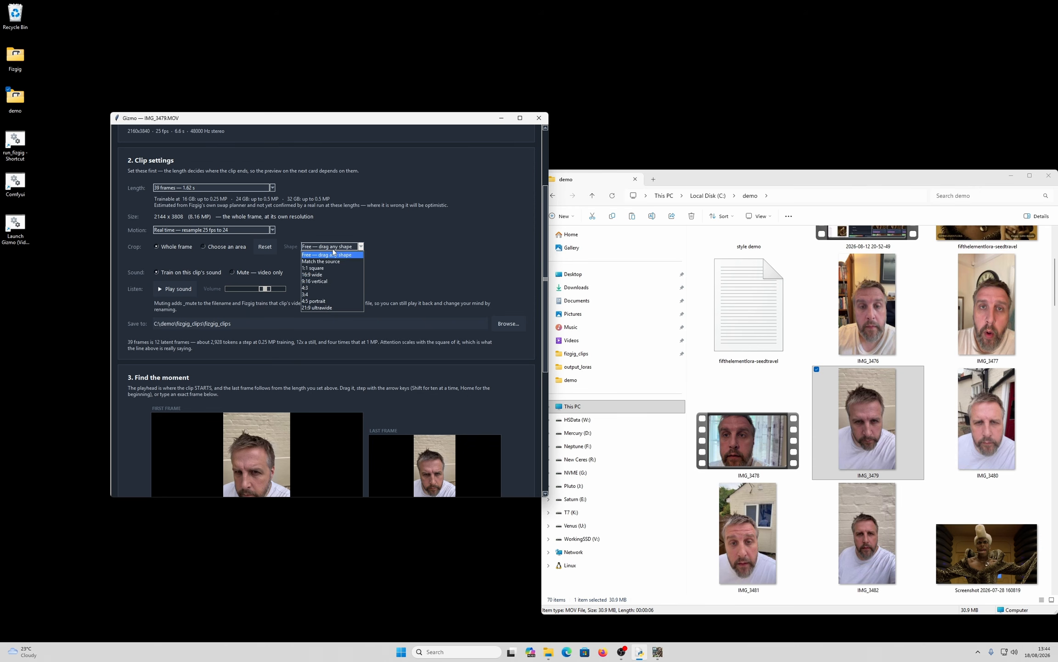
pyautogui.click(328, 255)
pyautogui.moveTo(544, 258); pyautogui.dragTo(536, 388)
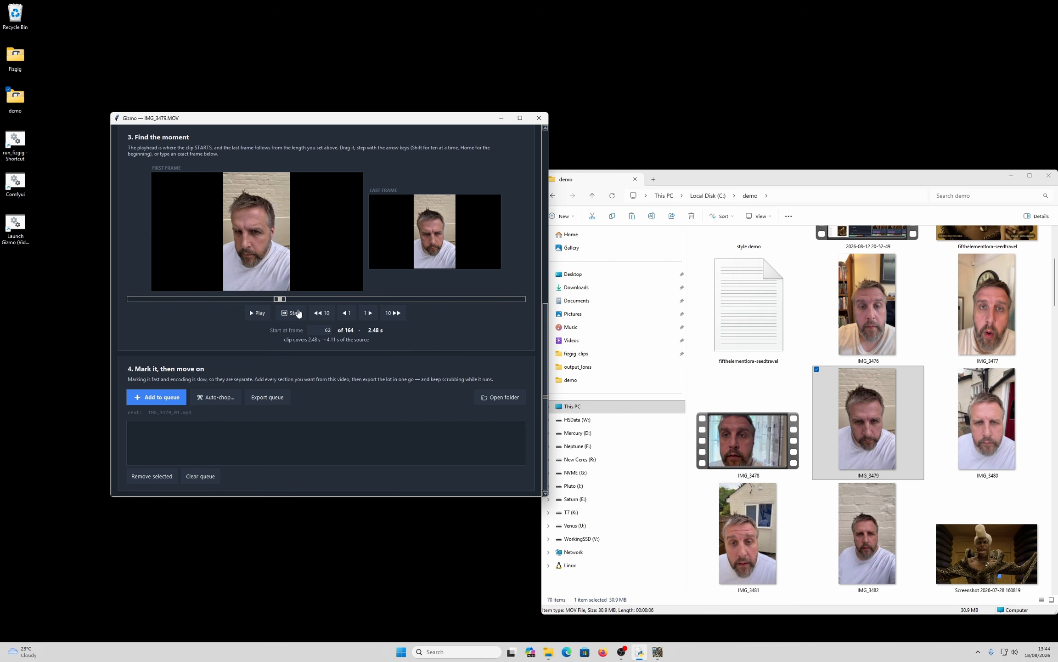
pyautogui.scroll(3, 333, 302)
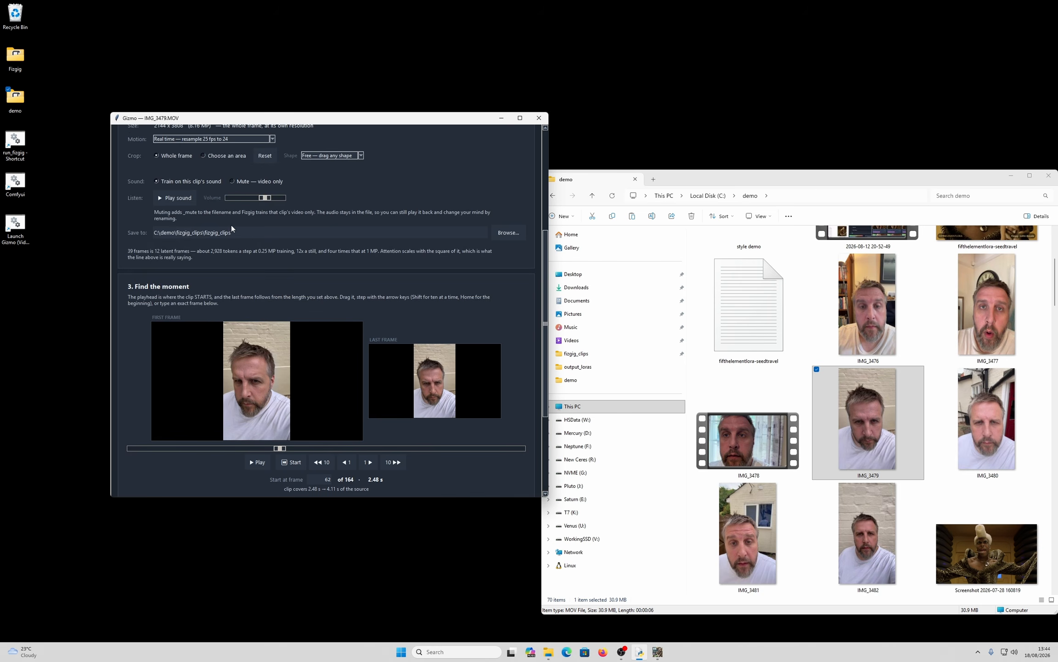
pyautogui.moveTo(544, 255); pyautogui.dragTo(542, 308)
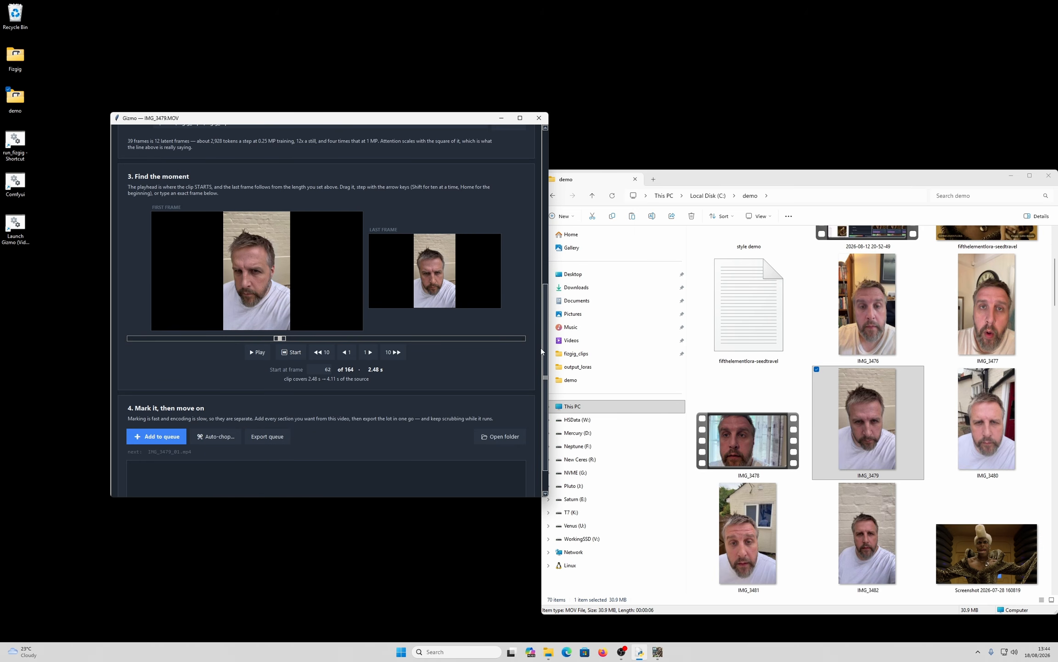
pyautogui.scroll(-1, 546, 385)
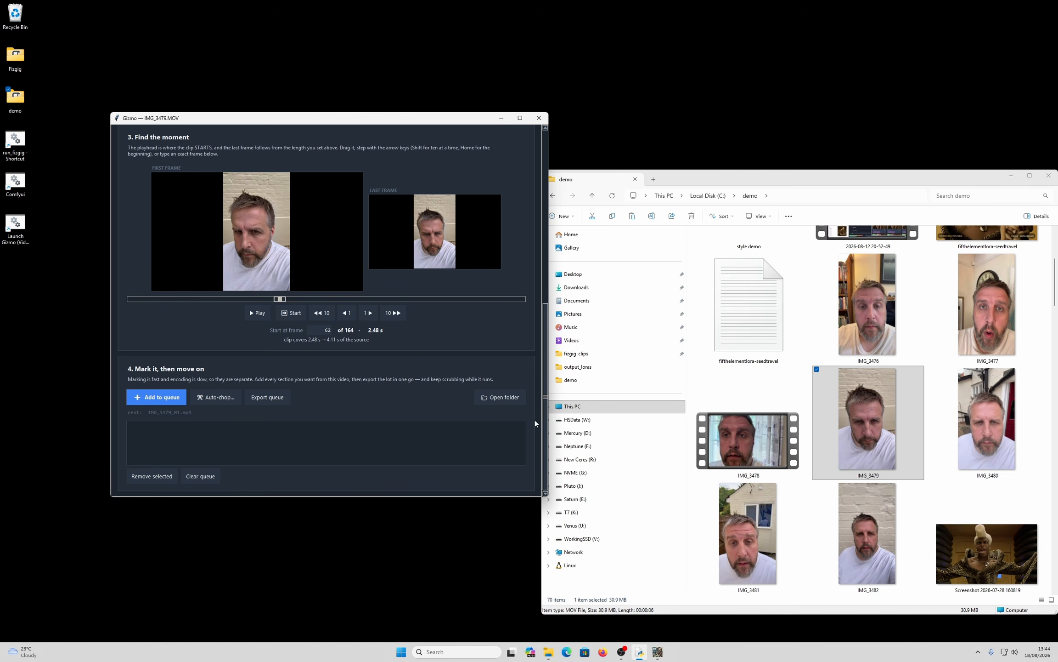
# Step: Switch to Fizgig, review the captioning settings and image preview on its Captions page, and move its window clear of Gizmo
pyautogui.click(658, 652)
pyautogui.click(105, 61)
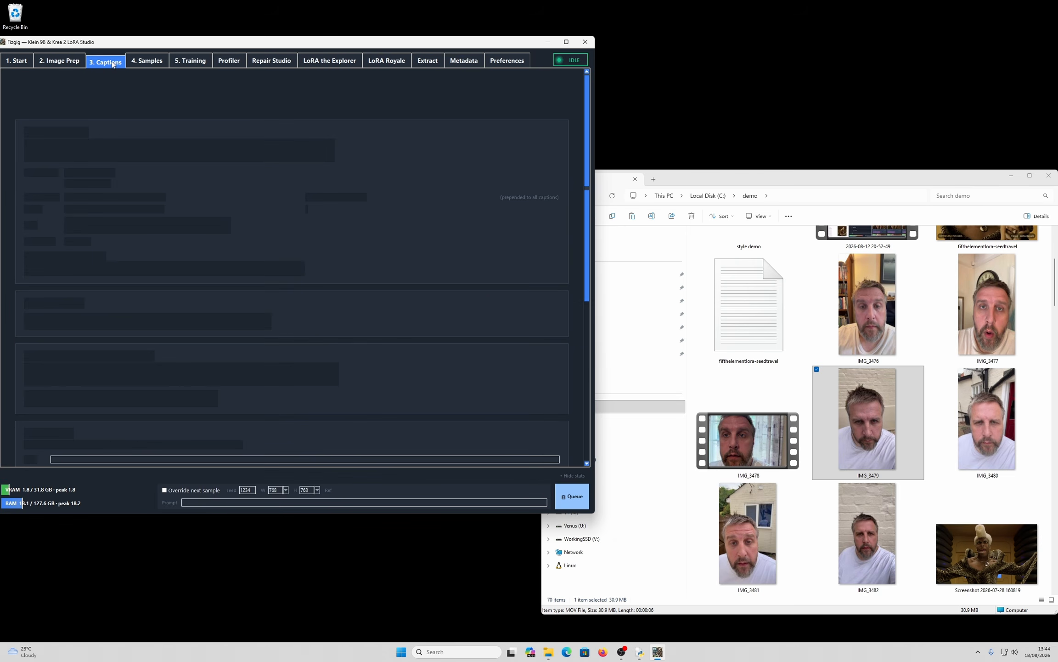
pyautogui.moveTo(587, 168); pyautogui.dragTo(146, 288)
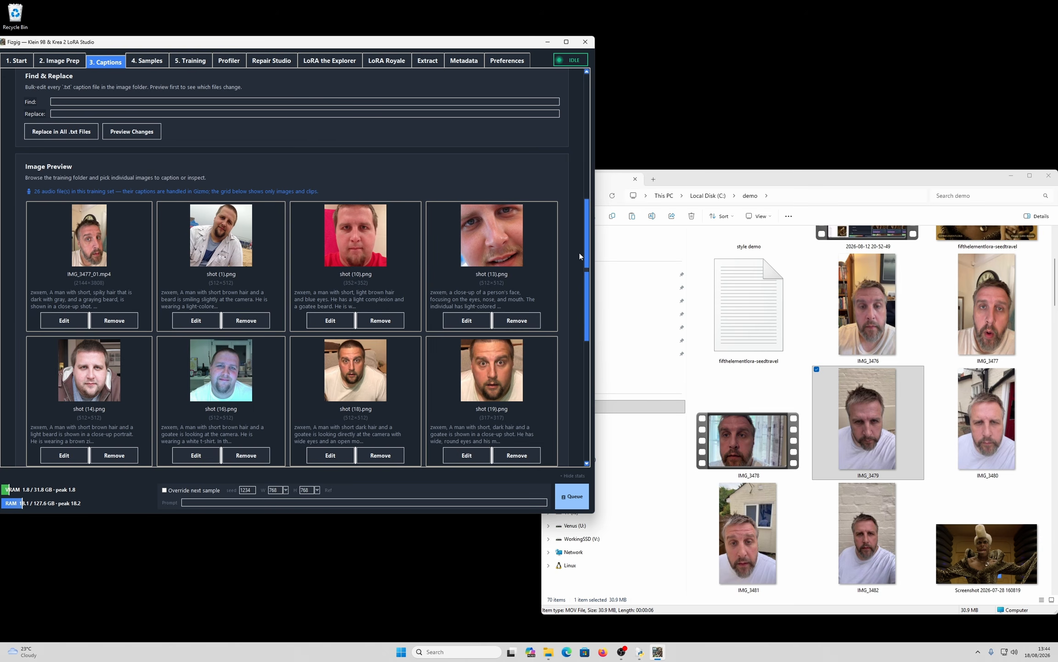
pyautogui.moveTo(589, 264); pyautogui.dragTo(519, 67)
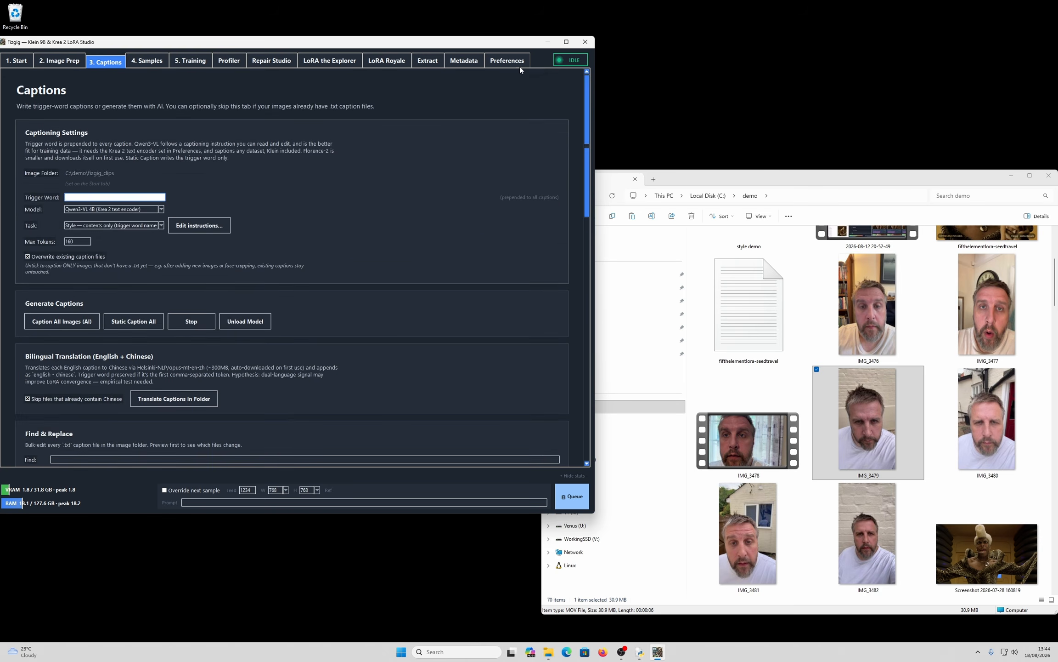
pyautogui.moveTo(325, 48); pyautogui.dragTo(715, 565)
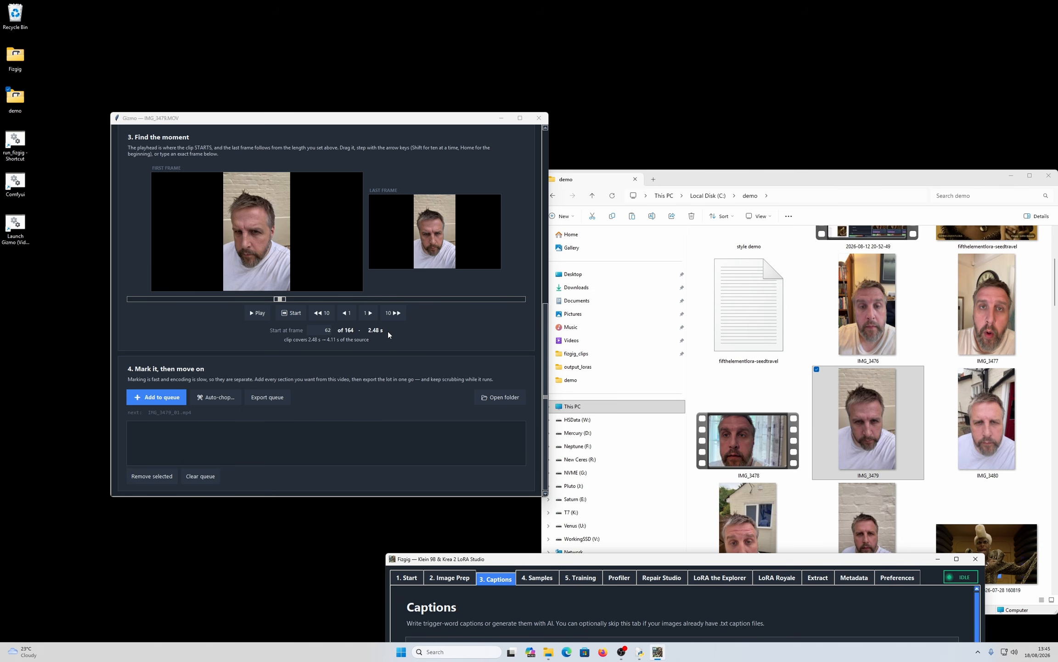
# Step: Show Gizmo's Voice / audio page and load IMG_3478's audio track as the source recording
pyautogui.moveTo(546, 351); pyautogui.dragTo(546, 131)
pyautogui.click(189, 175)
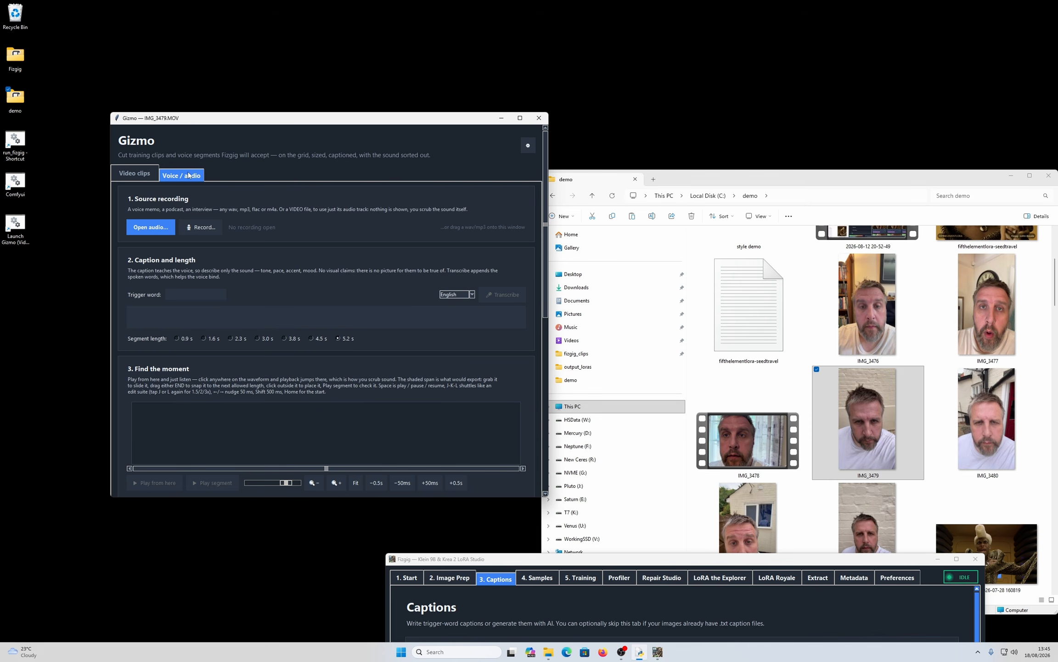
pyautogui.press('Left')
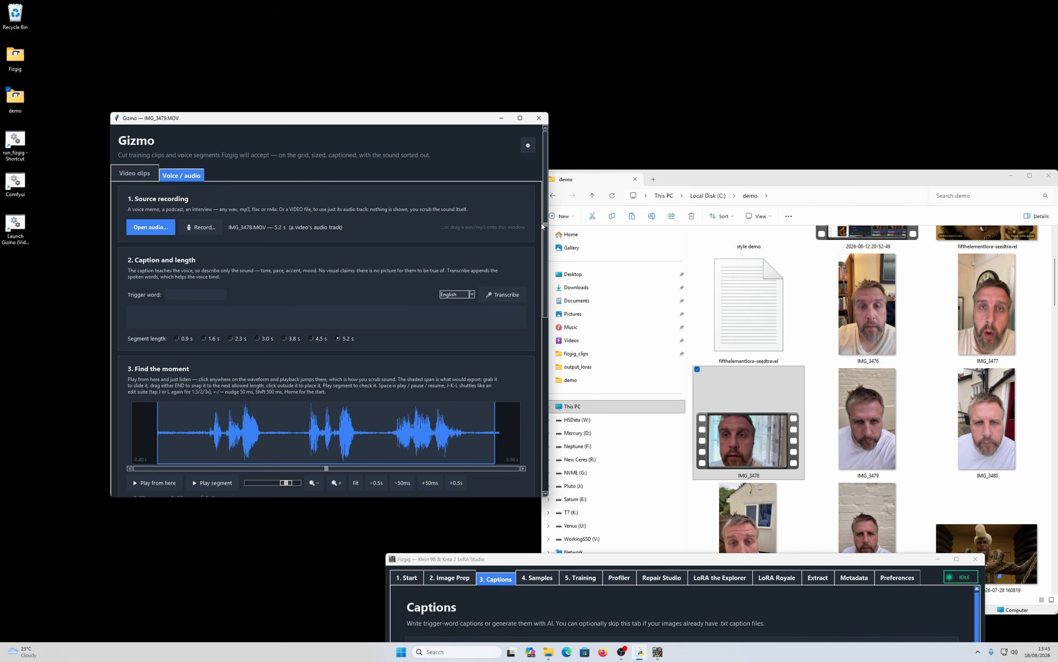
# Step: Look over the waveform segment and export queue sections, and open the voice recorder for recording takes
pyautogui.moveTo(544, 224); pyautogui.dragTo(537, 253)
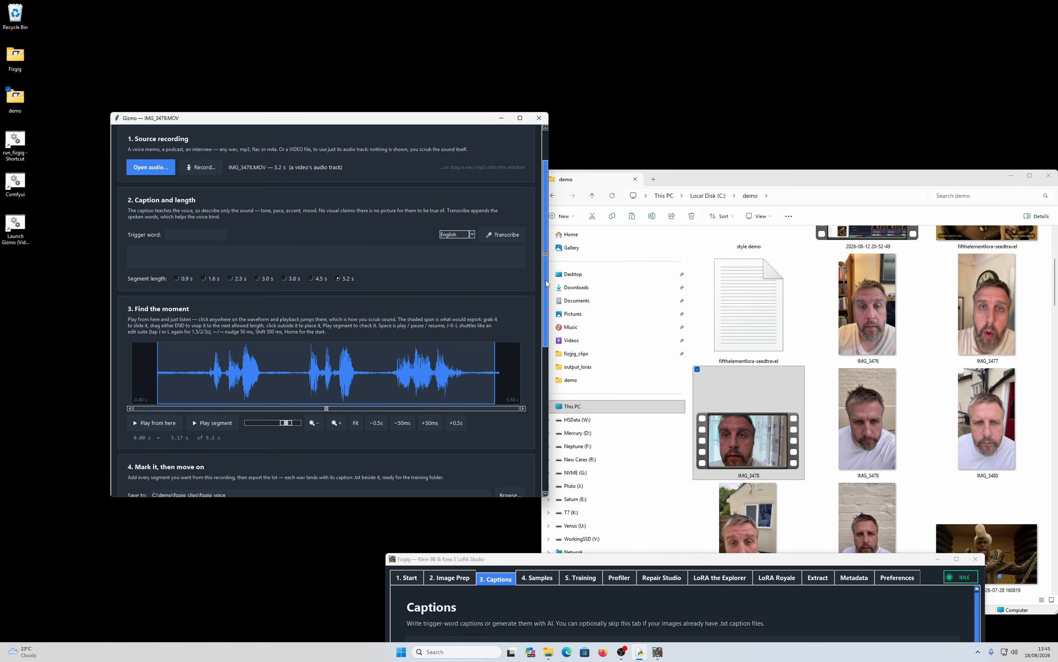
pyautogui.scroll(-3, 545, 279)
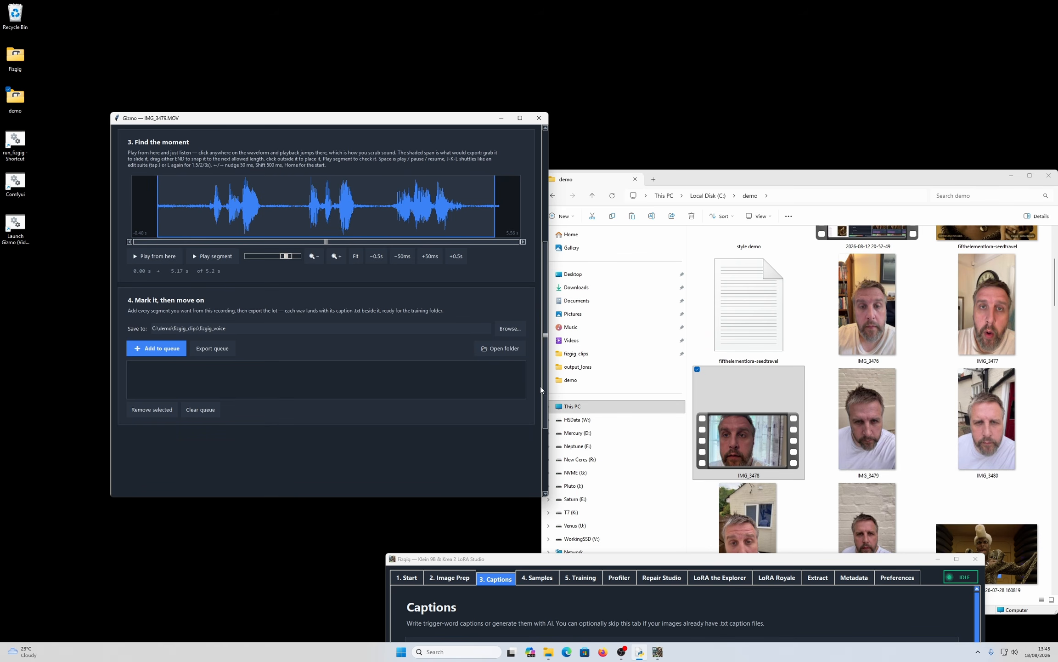
pyautogui.moveTo(544, 389); pyautogui.dragTo(538, 259)
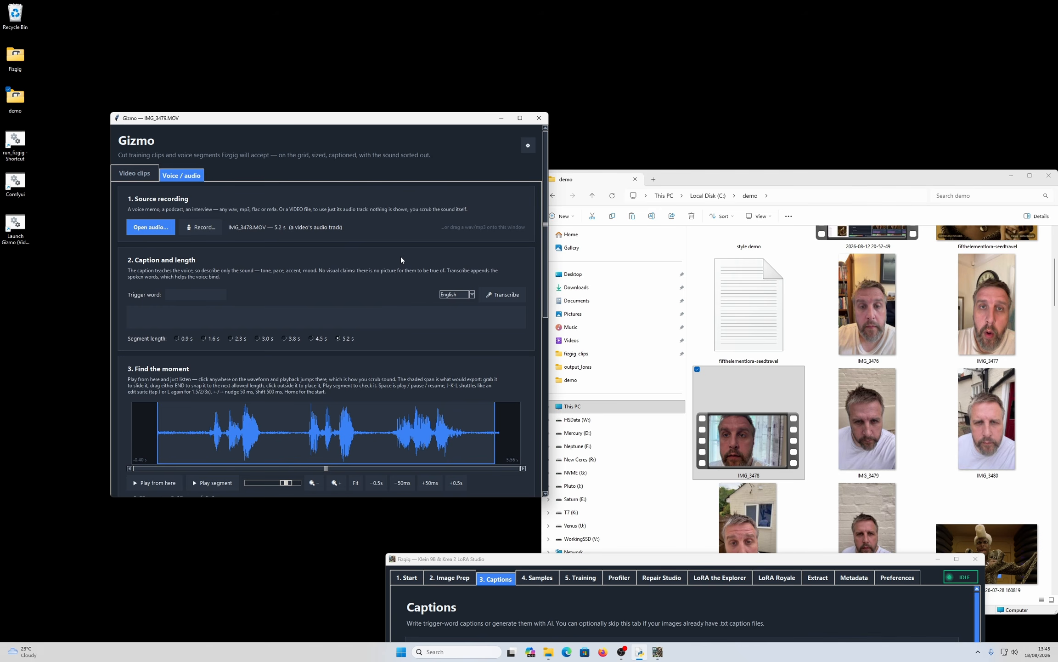
pyautogui.click(192, 228)
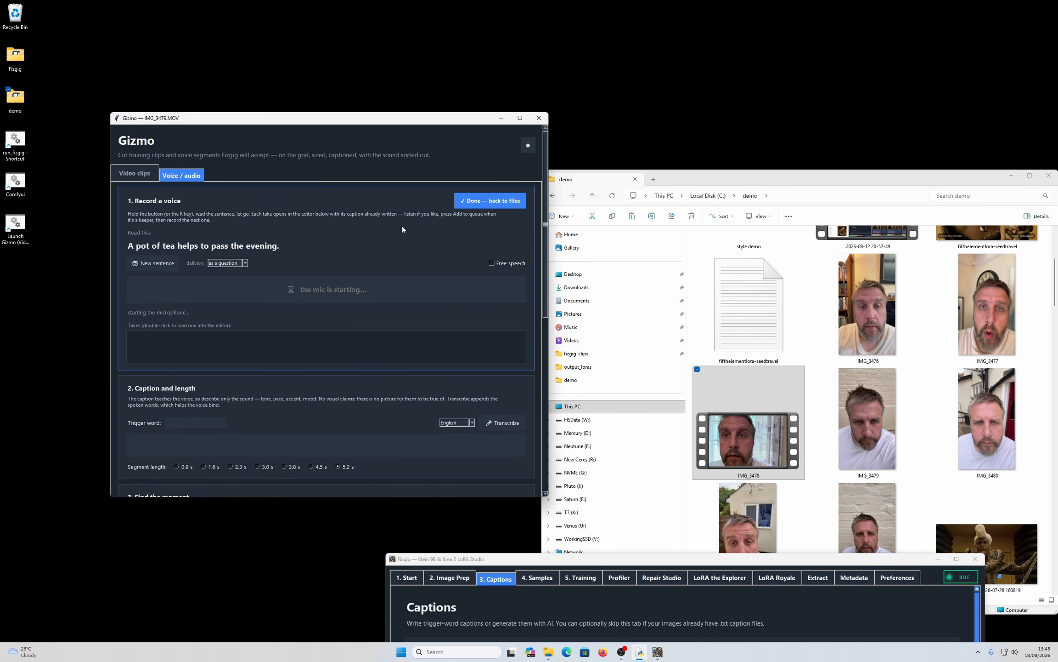
# Step: Review the Video clips page and the voice recorder, and leave the recorder to return to the source recording
pyautogui.click(139, 177)
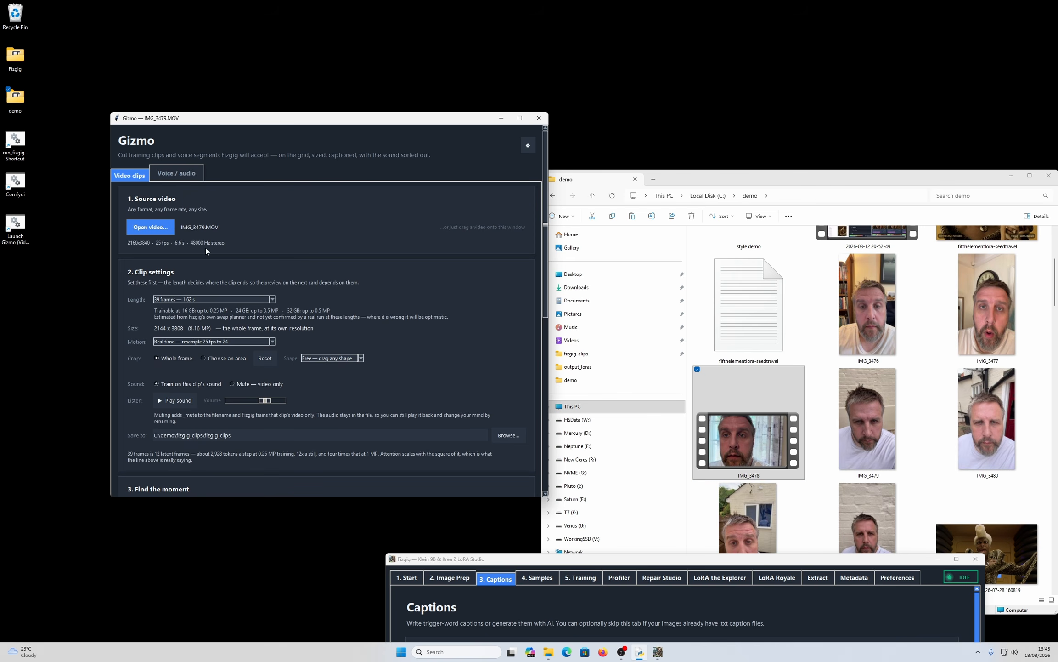
pyautogui.moveTo(276, 326)
pyautogui.click(192, 173)
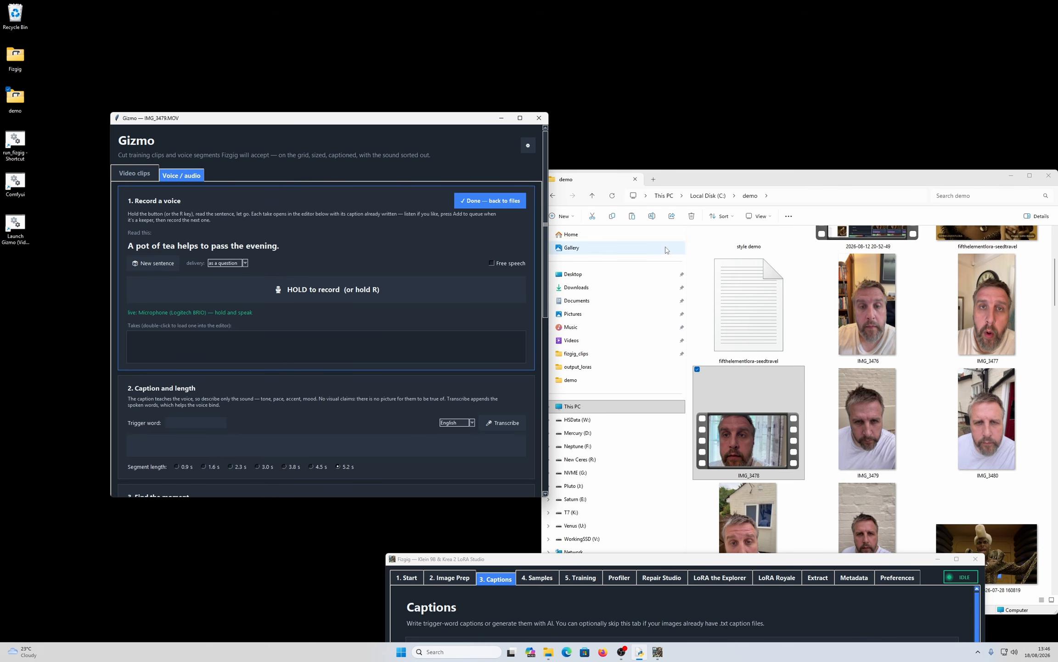
pyautogui.click(490, 200)
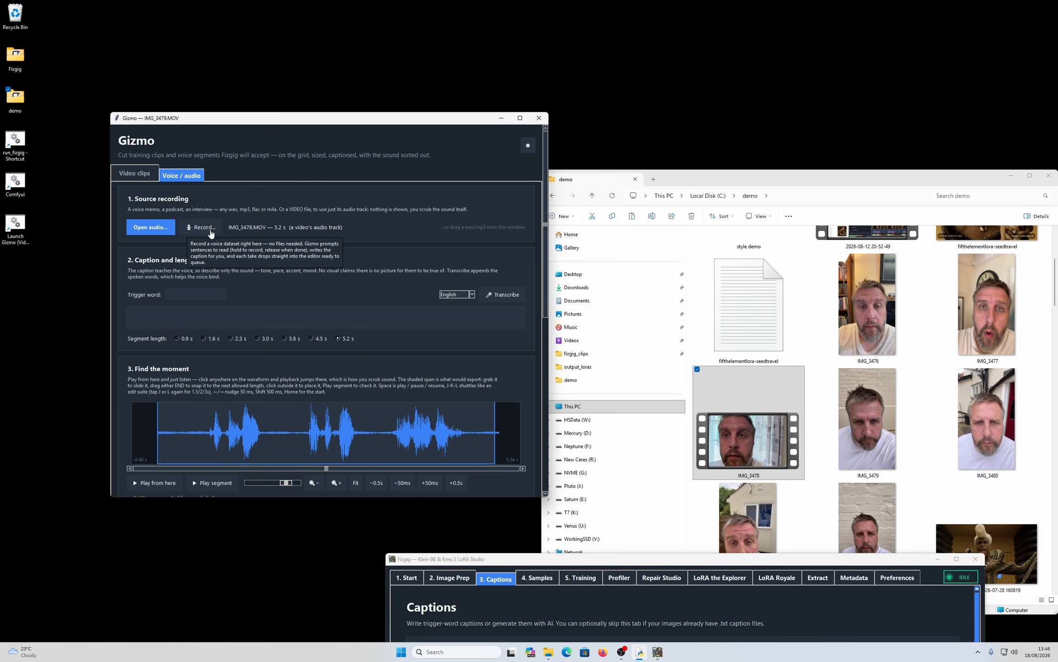
pyautogui.moveTo(546, 216); pyautogui.dragTo(545, 186)
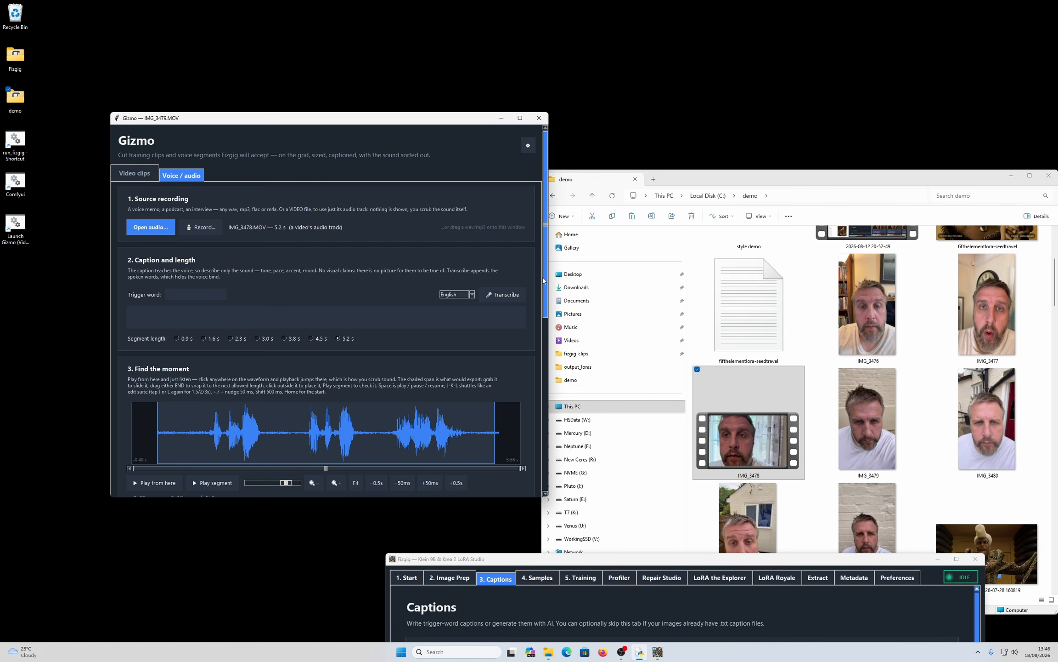
# Step: Close Gizmo and the demo folder window, and move Fizgig's window fully into view on the desktop
pyautogui.click(542, 117)
pyautogui.moveTo(921, 183); pyautogui.dragTo(563, 105)
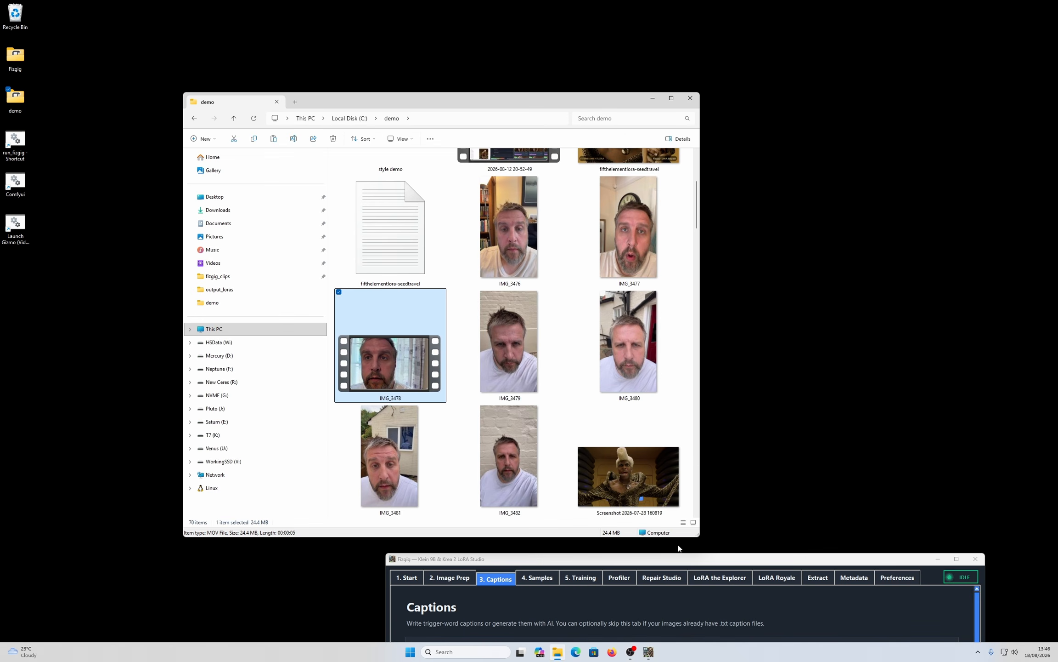
pyautogui.click(690, 98)
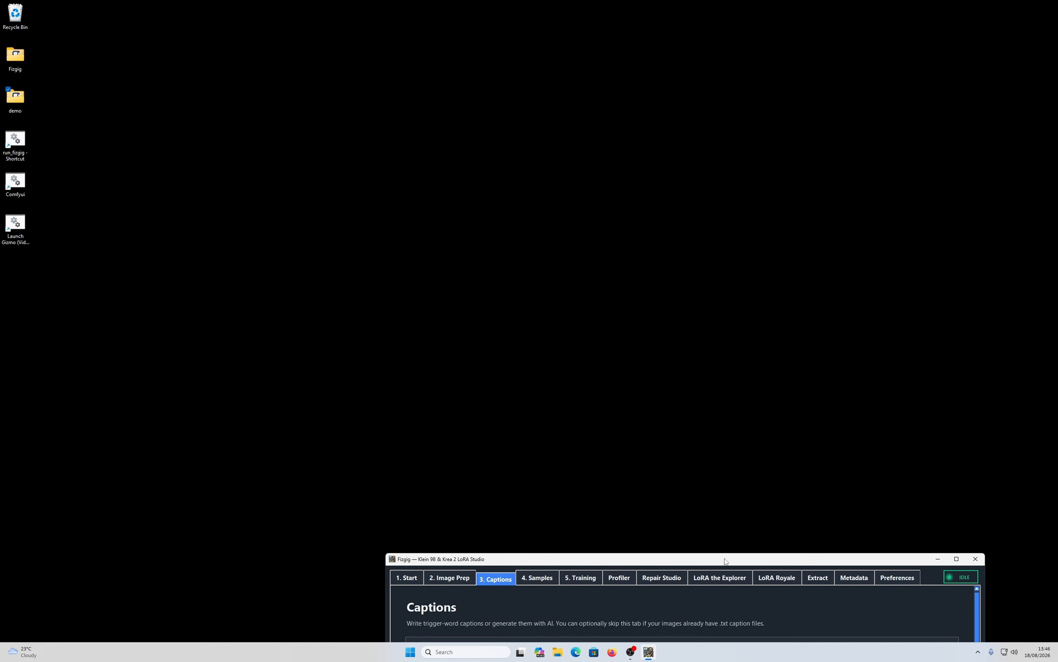
pyautogui.moveTo(720, 558); pyautogui.dragTo(516, 83)
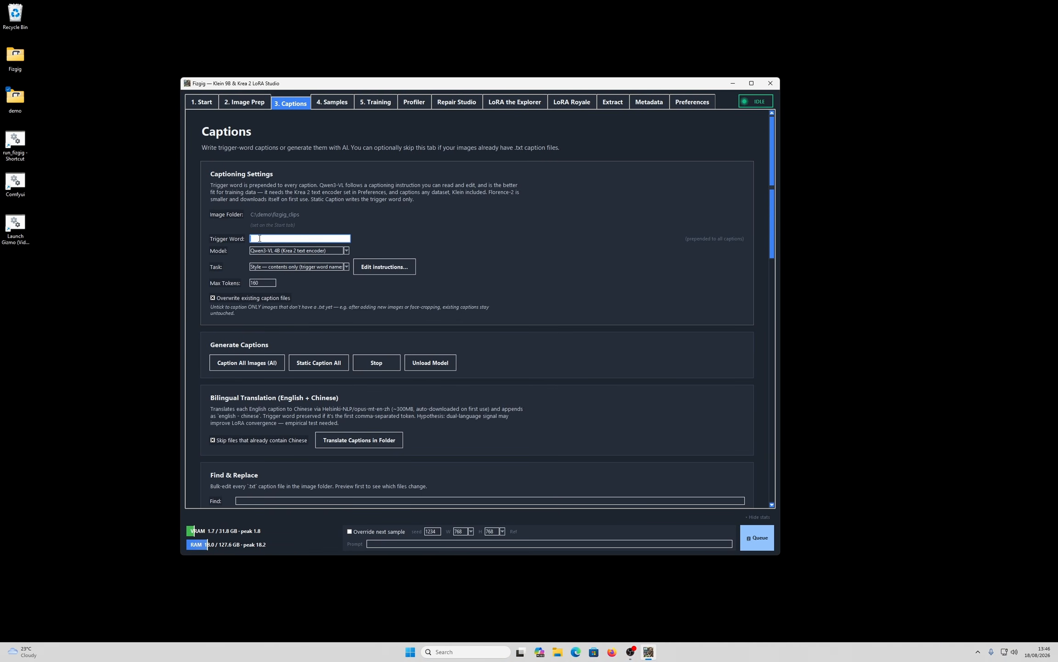
# Step: Review the training image folder, the Image Prep options, and the captioning settings and captions in the image preview
pyautogui.click(206, 104)
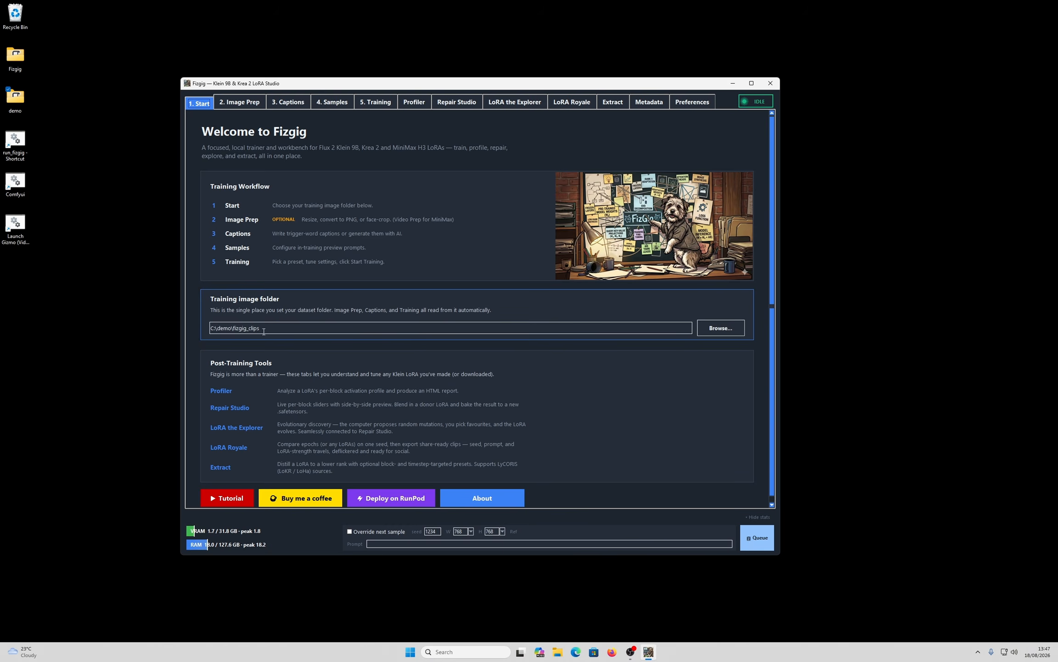
pyautogui.moveTo(264, 330); pyautogui.dragTo(211, 330)
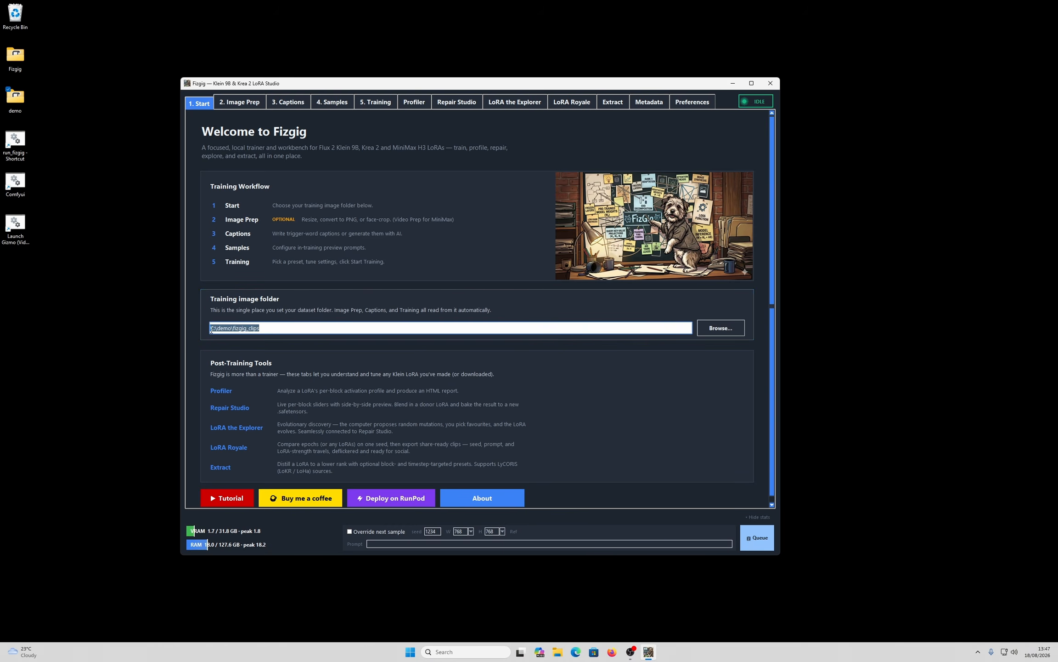
pyautogui.click(247, 103)
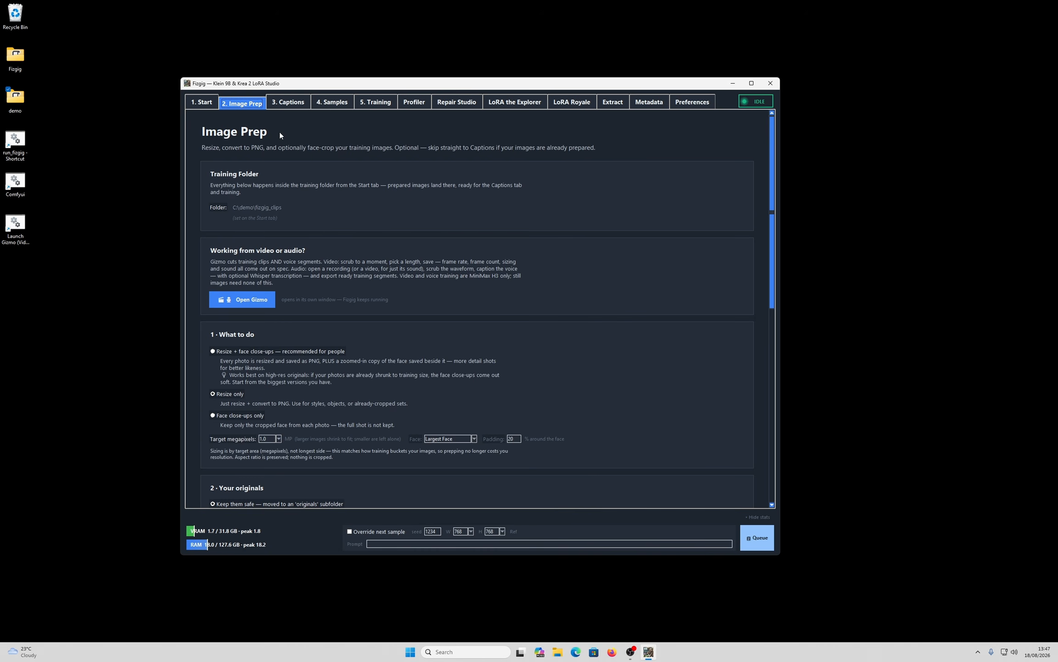
pyautogui.click(290, 102)
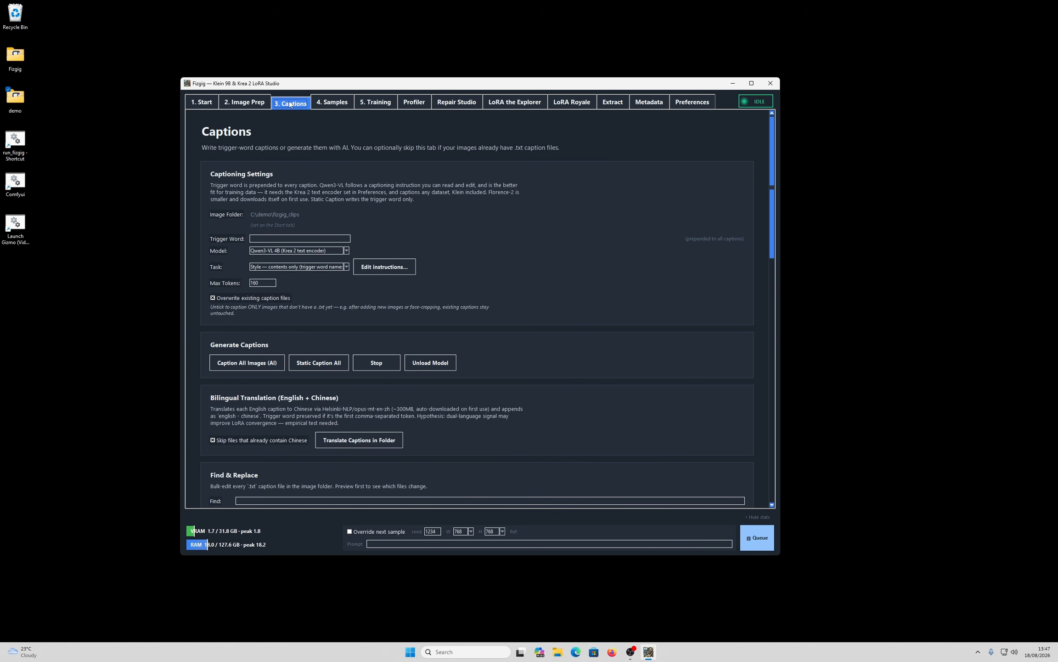
pyautogui.moveTo(774, 199); pyautogui.dragTo(774, 299)
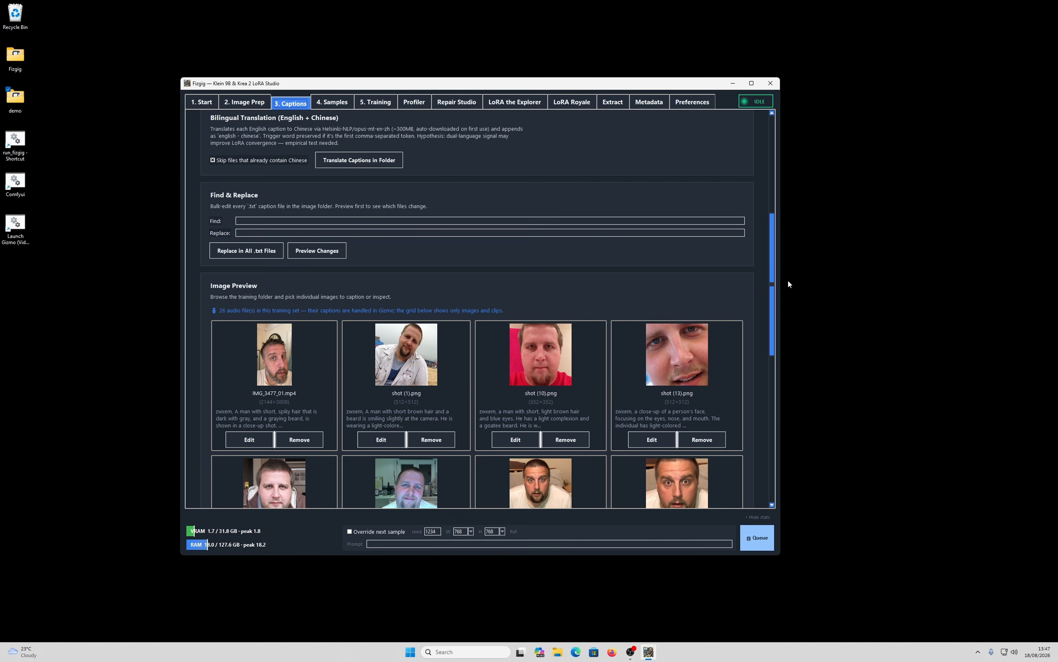
pyautogui.moveTo(776, 290); pyautogui.dragTo(774, 356)
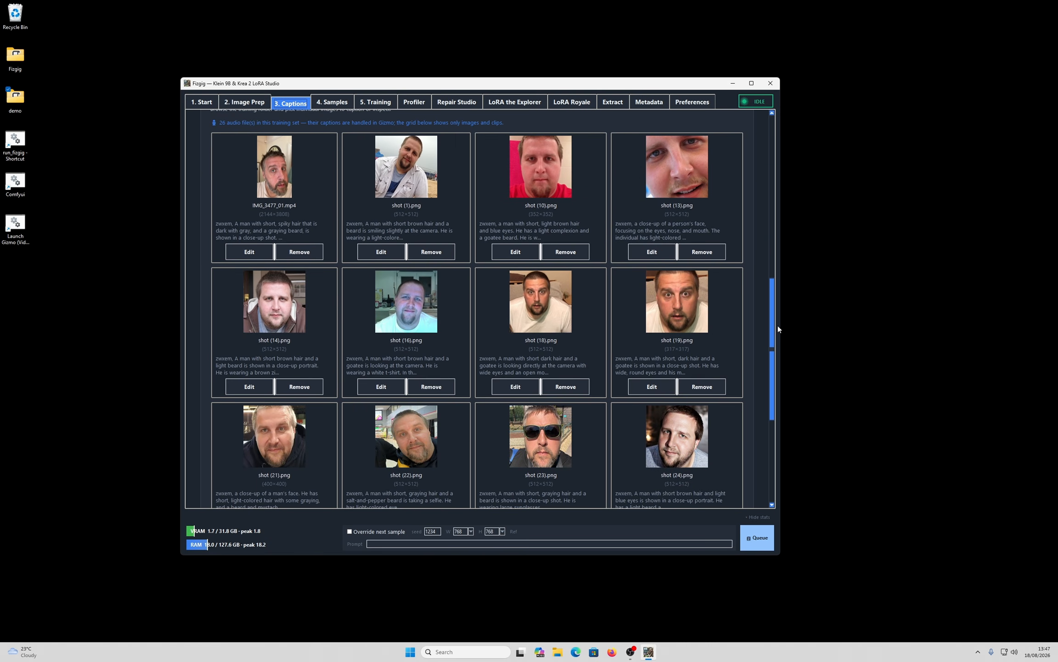
pyautogui.moveTo(775, 327); pyautogui.dragTo(759, 114)
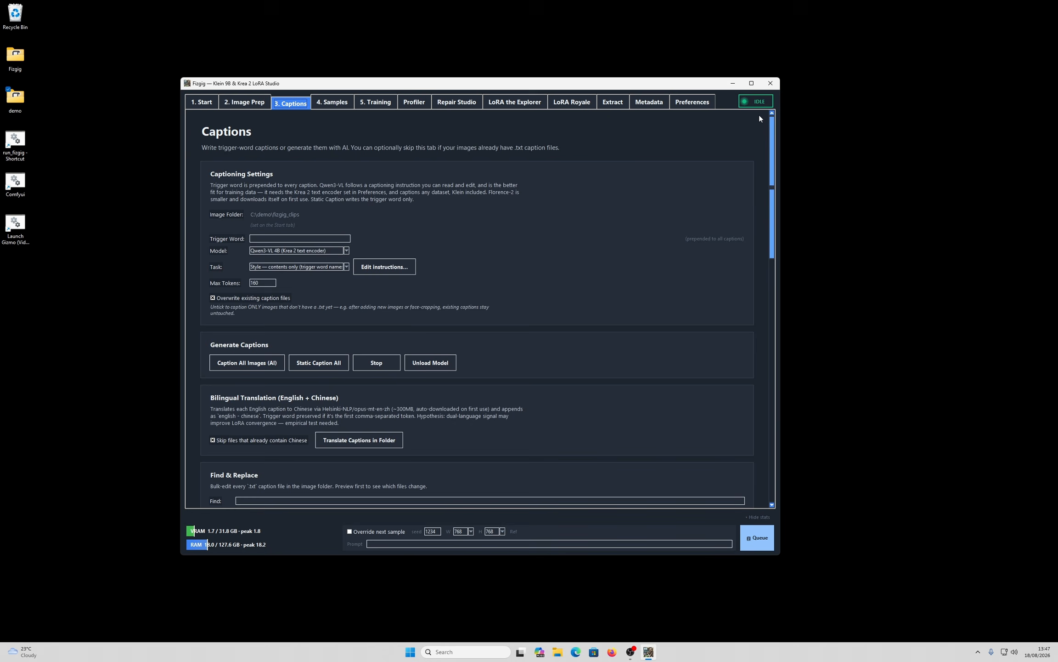
# Step: Examine the sample preview settings, and expand the MiniMax H3 model paths in Preferences to check them
pyautogui.click(323, 103)
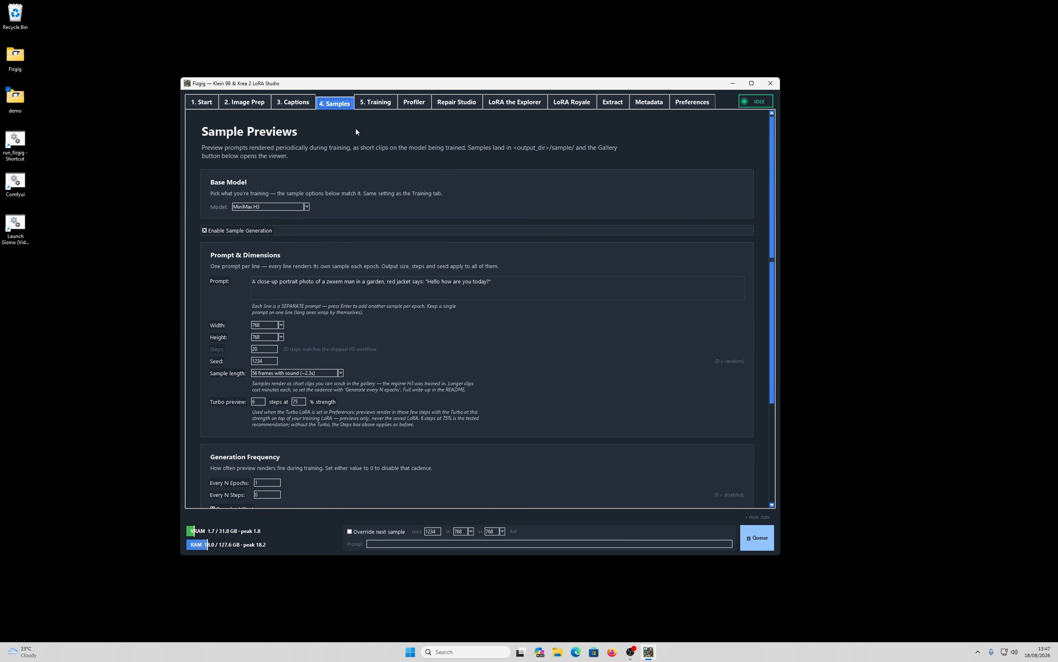
pyautogui.click(380, 105)
pyautogui.click(334, 103)
pyautogui.click(693, 102)
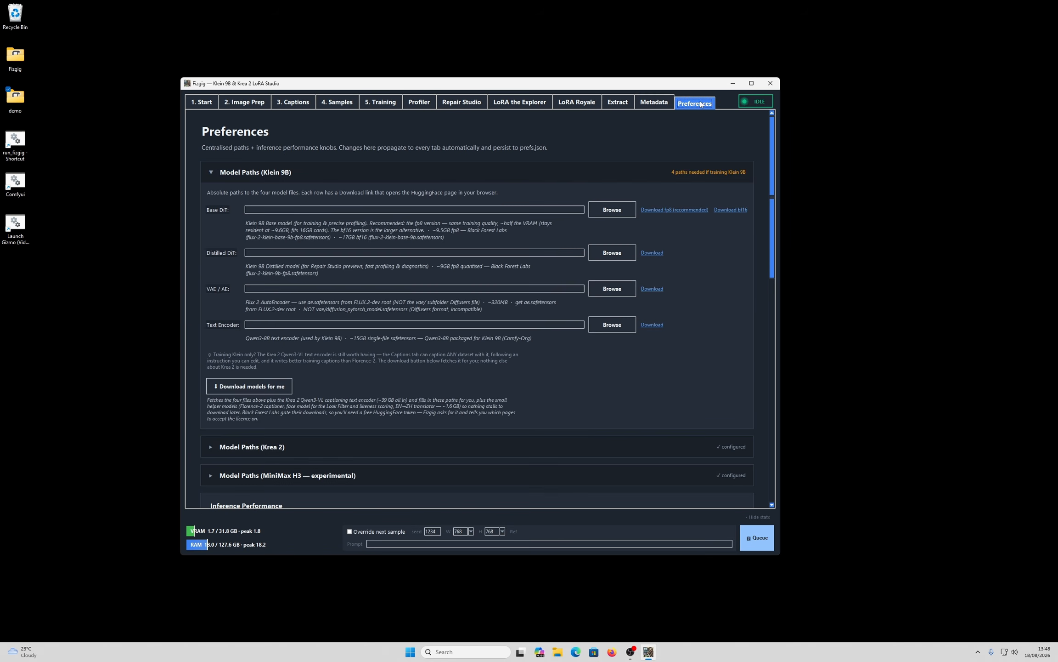
pyautogui.moveTo(779, 219)
pyautogui.mouseDown()
pyautogui.moveTo(773, 258)
pyautogui.moveTo(800, 379)
pyautogui.moveTo(775, 237)
pyautogui.mouseUp()
pyautogui.click(515, 434)
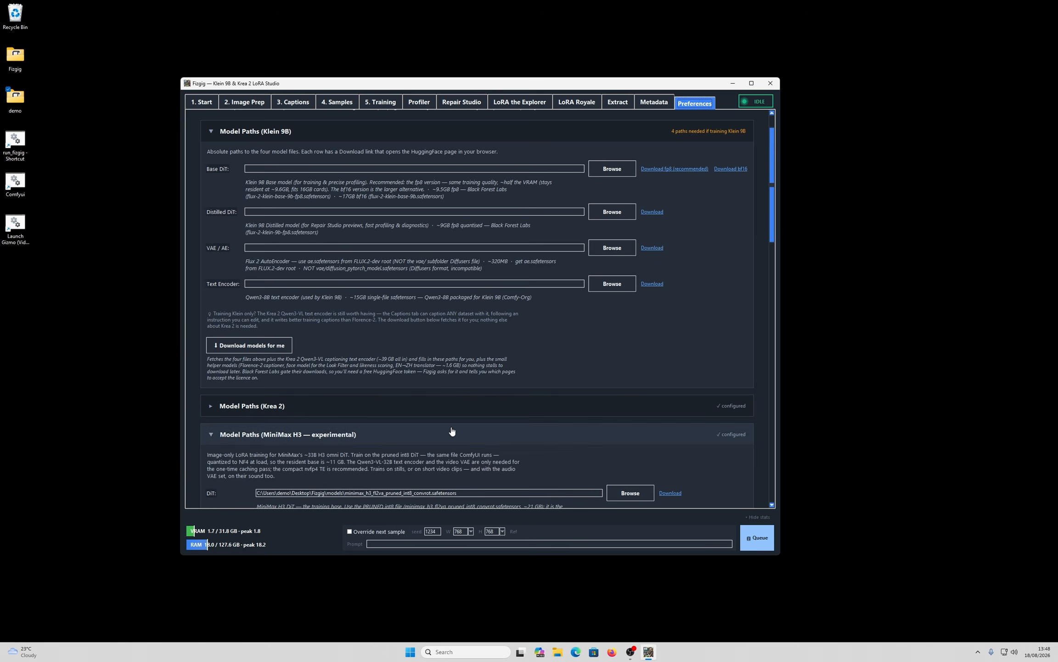
pyautogui.scroll(-4, 498, 315)
pyautogui.scroll(-3, 498, 315)
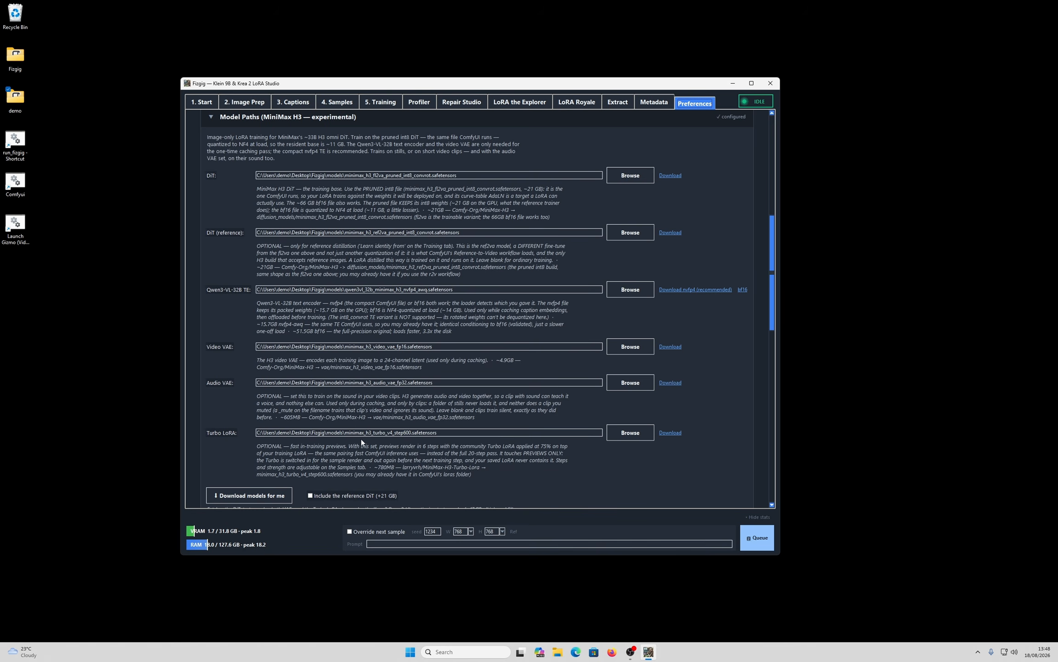
# Step: Set the LoRA name on the Training page to voice_video_photo_mmh3
pyautogui.click(378, 104)
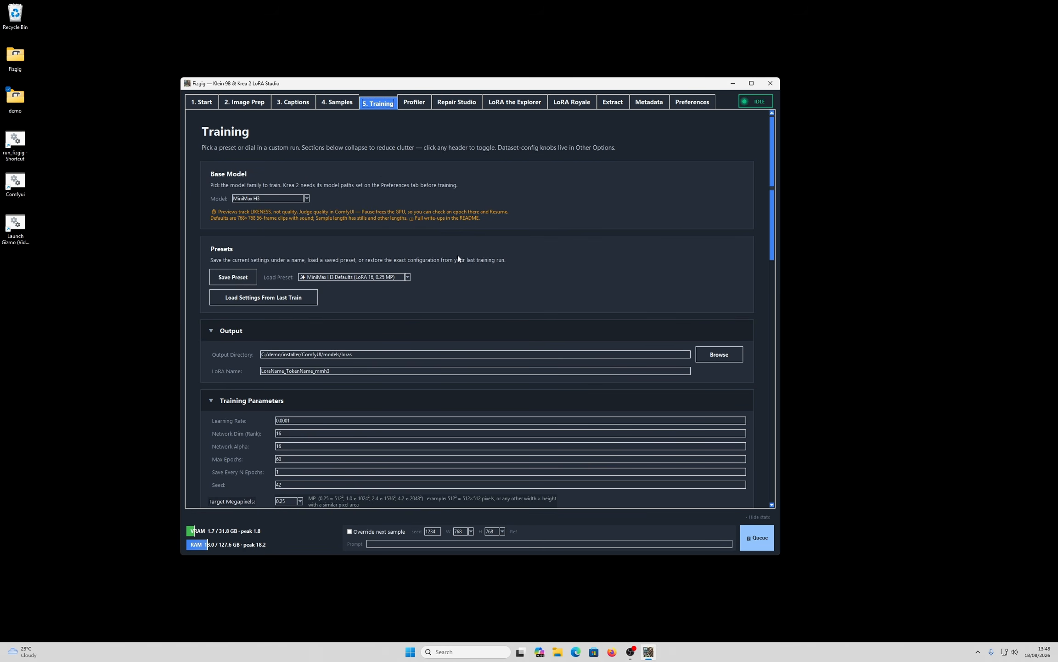
pyautogui.scroll(-1, 772, 196)
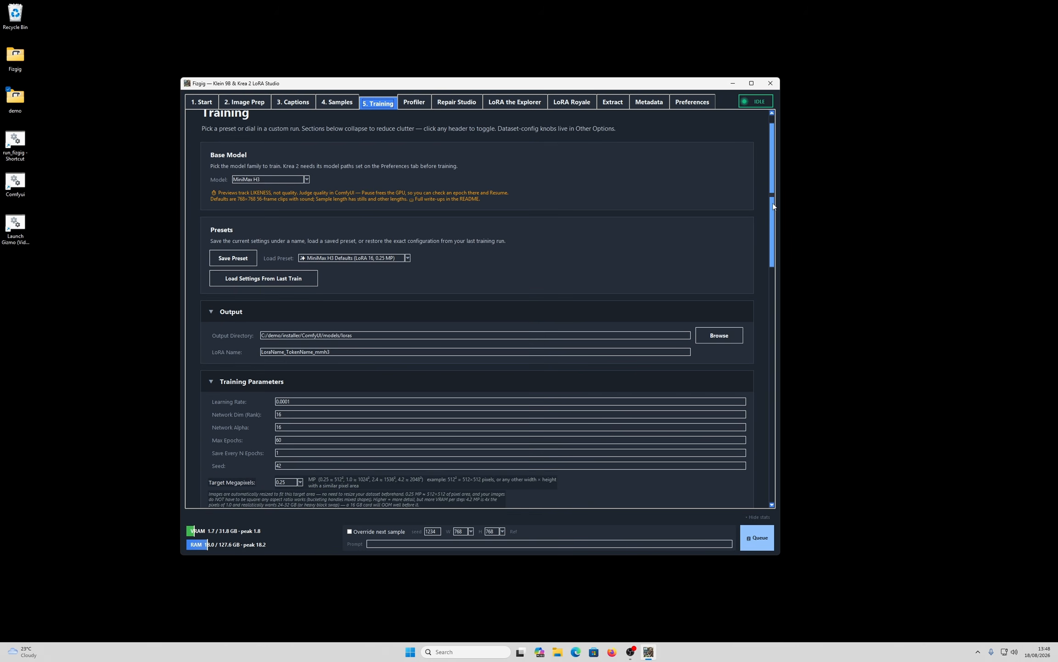
pyautogui.click(316, 353)
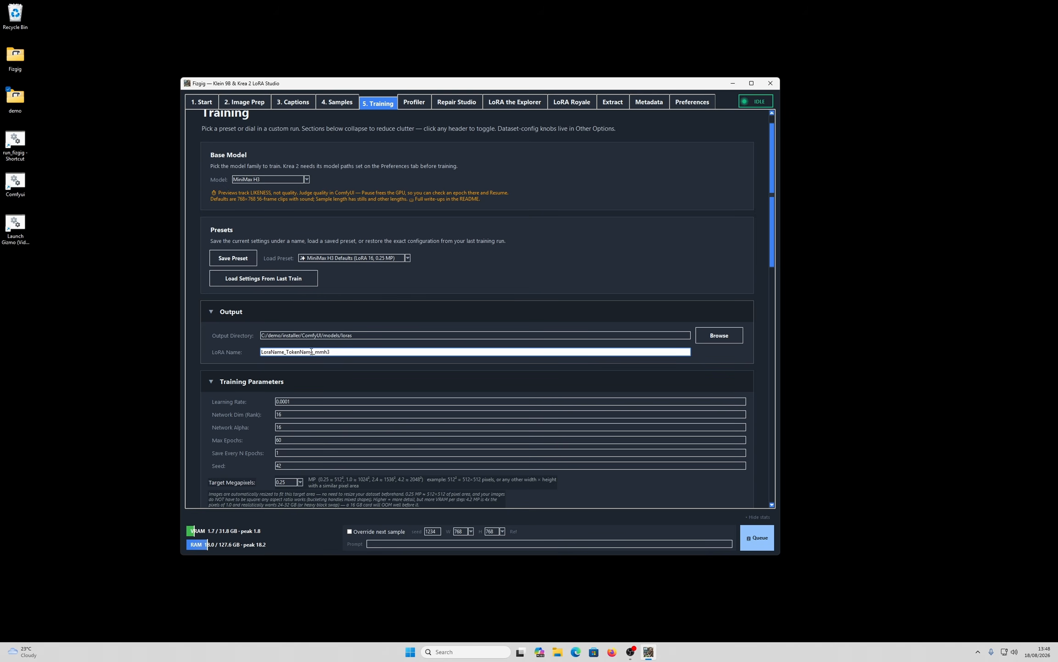
pyautogui.moveTo(312, 352); pyautogui.dragTo(250, 350)
pyautogui.press('BackSpace')
pyautogui.write('voice_video_photo_')
# Step: Load the MiniMax H3 Fast (LoRA 8, 40 epochs) training preset
pyautogui.click(367, 257)
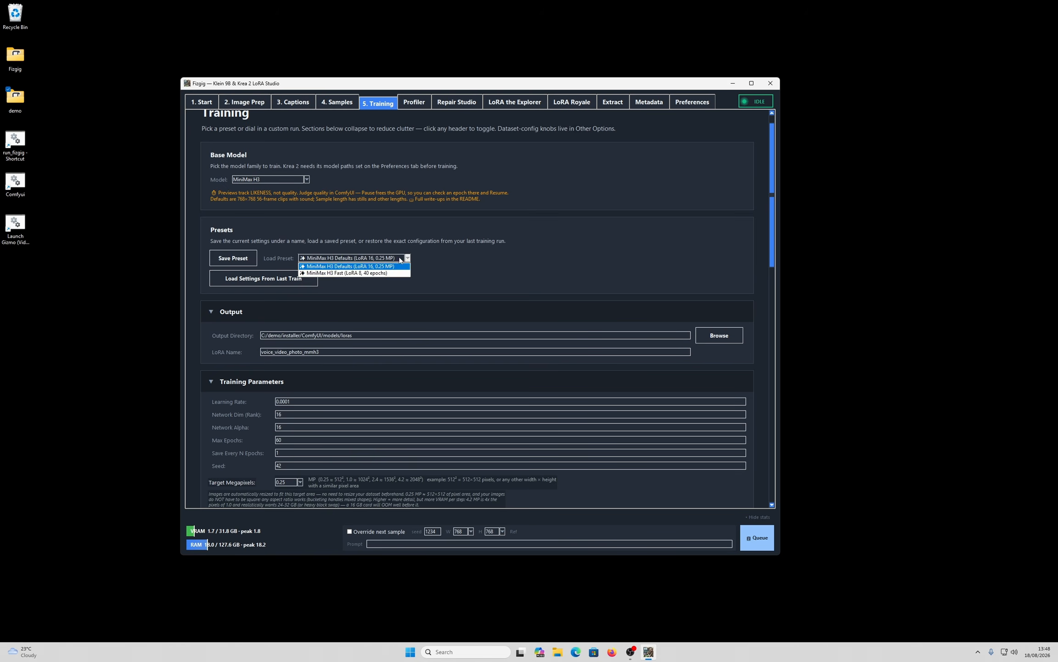
pyautogui.click(374, 275)
pyautogui.click(583, 353)
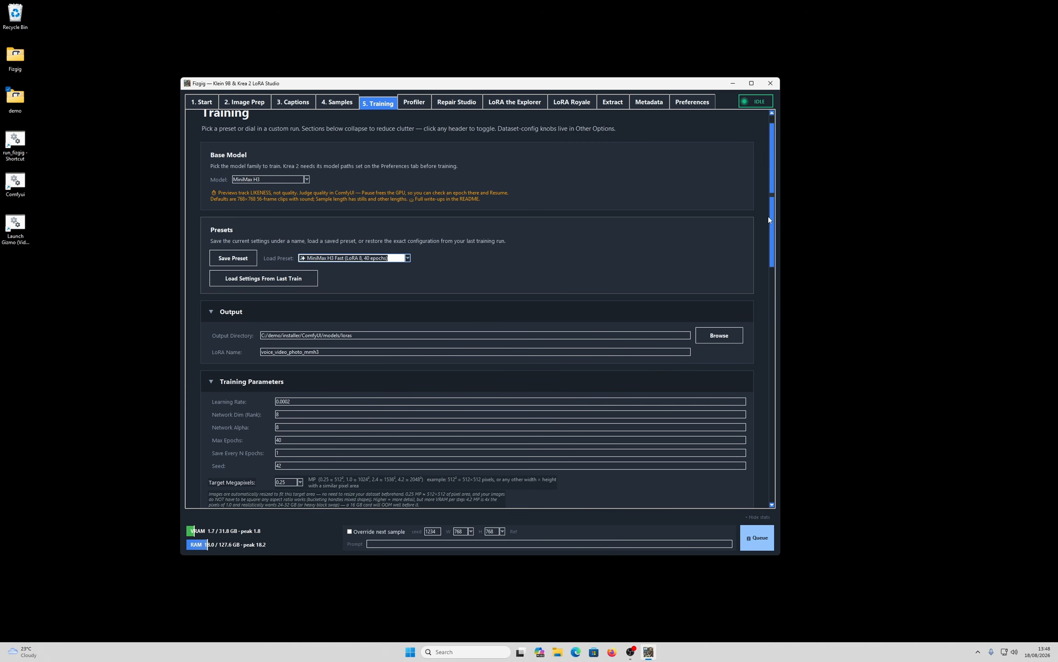
# Step: Keep the training structure at Likeness and Style — 60% clean-end and voice as the category to finish early
pyautogui.moveTo(772, 222); pyautogui.dragTo(773, 319)
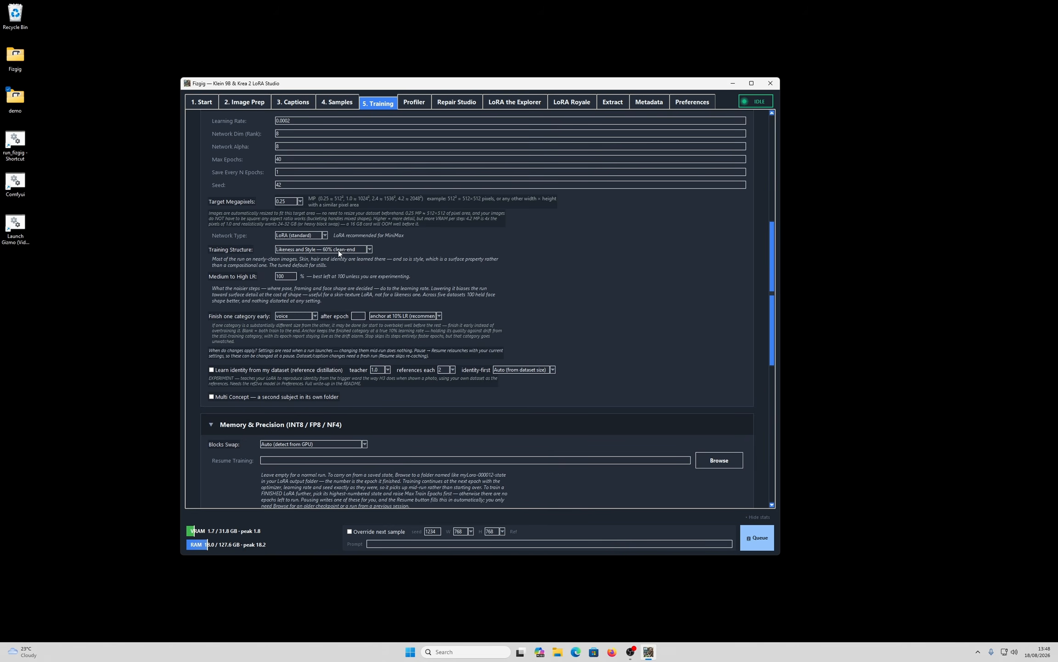
pyautogui.click(371, 250)
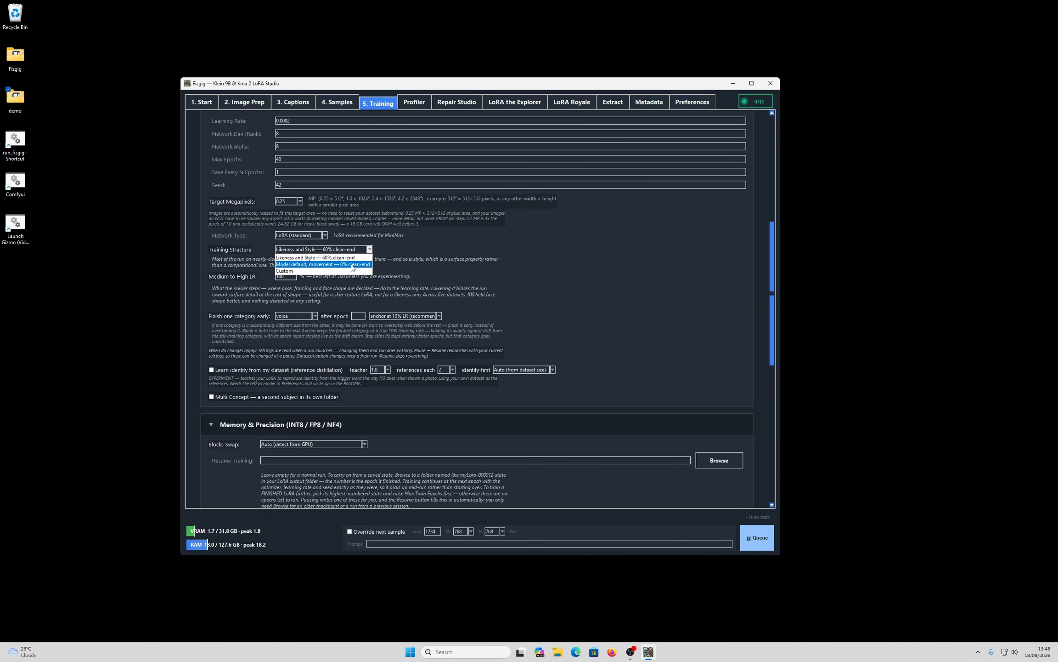
pyautogui.click(331, 258)
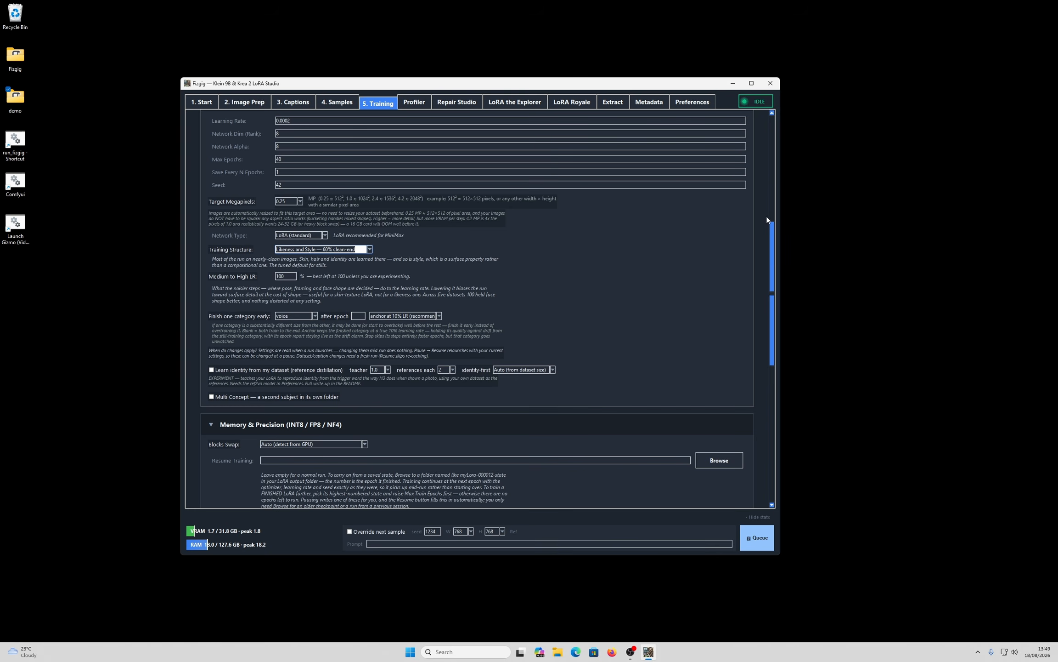
pyautogui.moveTo(771, 226); pyautogui.dragTo(767, 222)
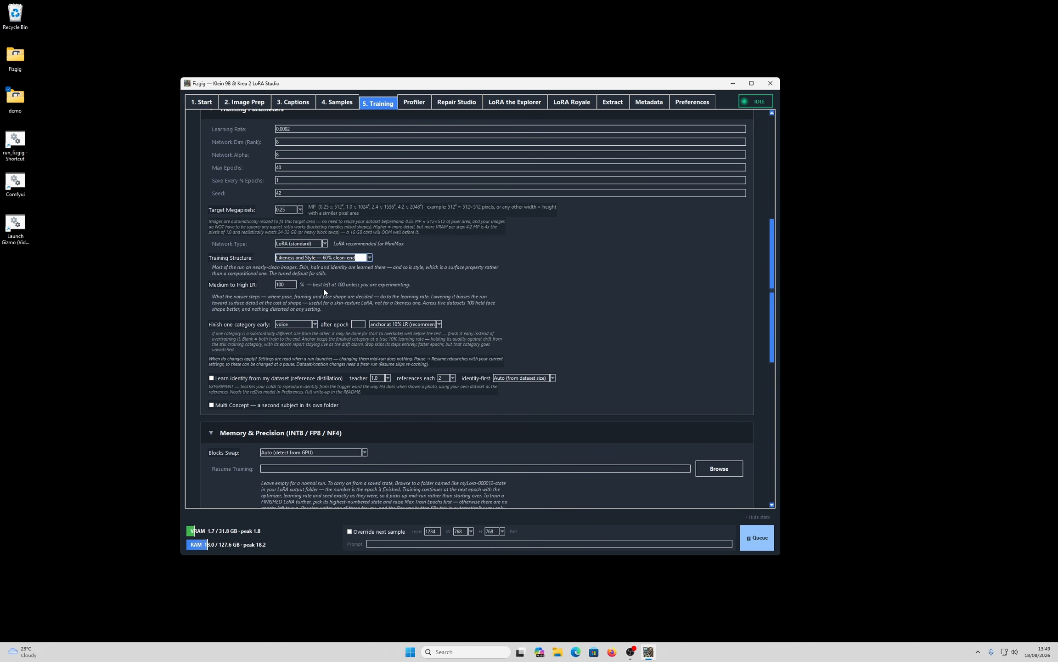
pyautogui.click(316, 326)
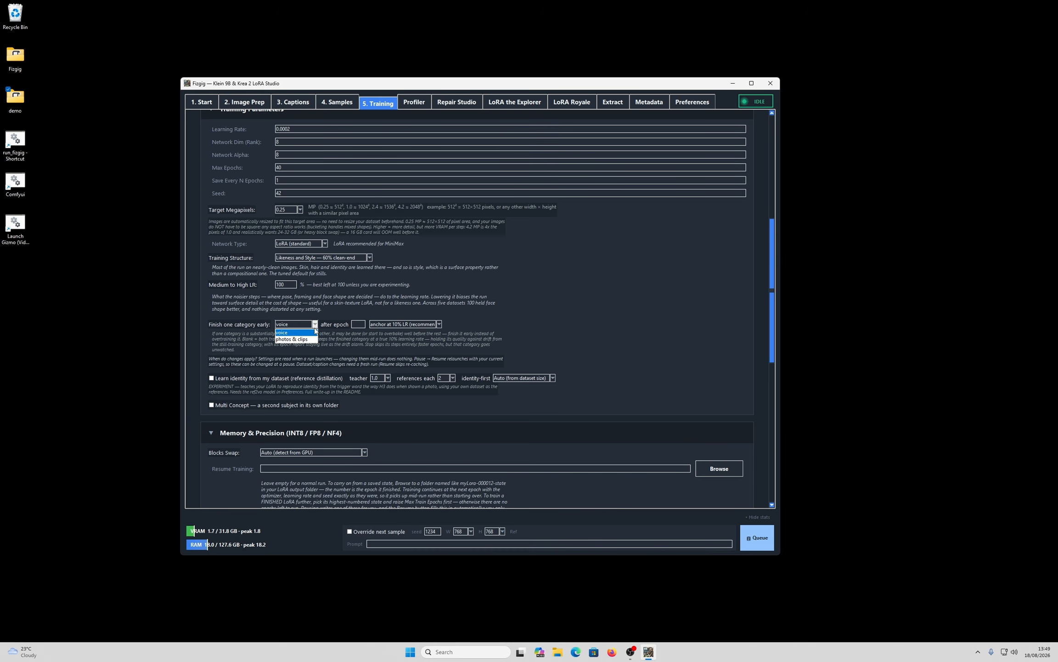
pyautogui.click(315, 330)
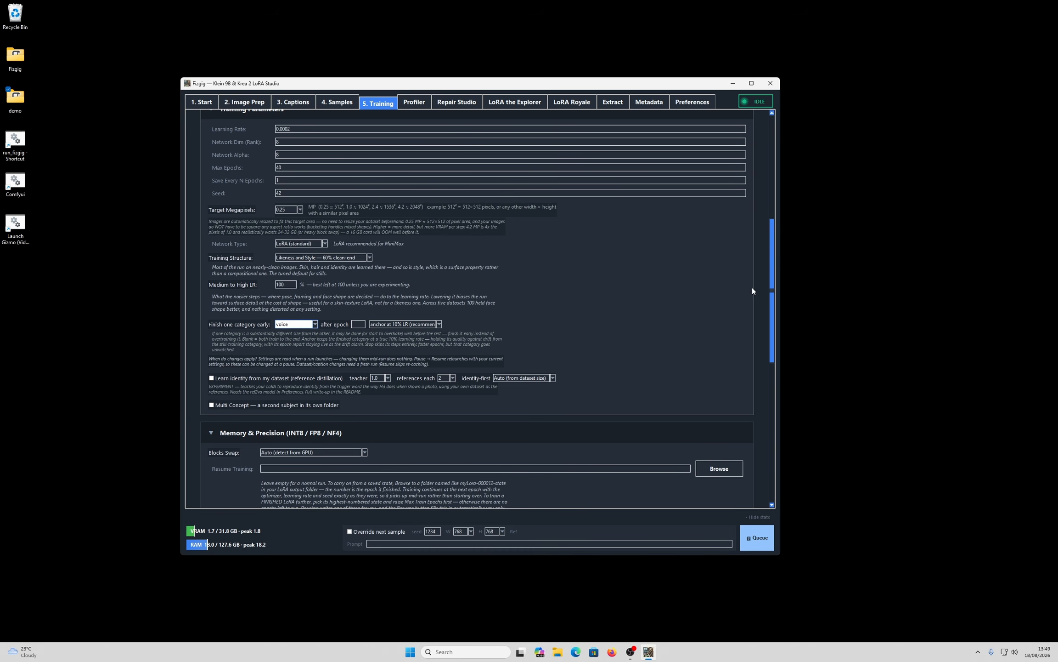
# Step: Try stop completely (faster) for the category finished early, and restore anchor at 10% LR
pyautogui.click(439, 324)
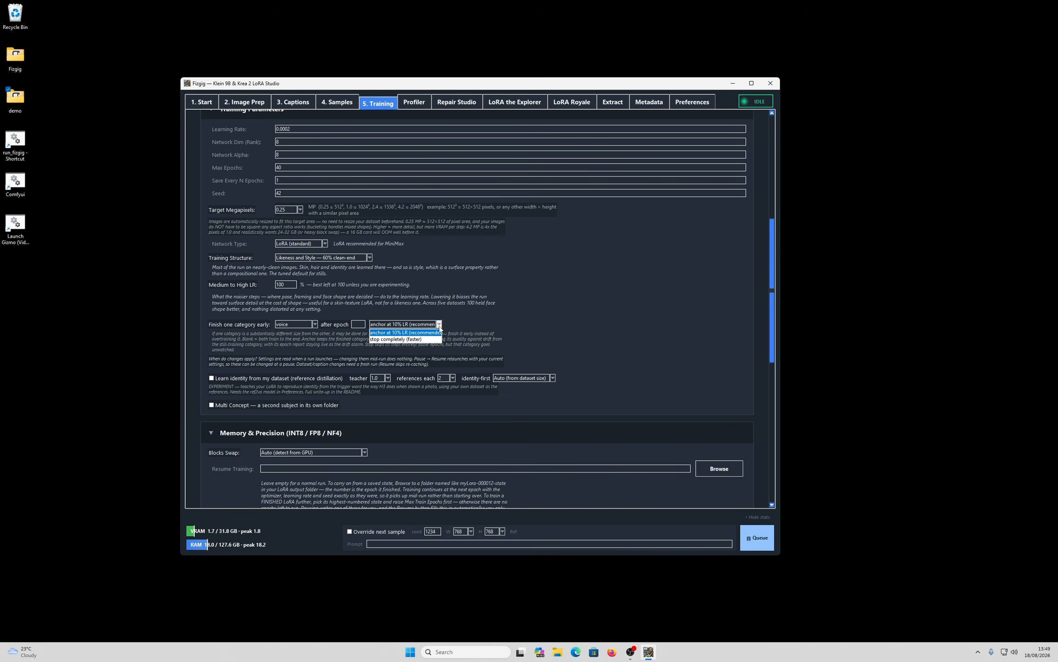
pyautogui.click(410, 340)
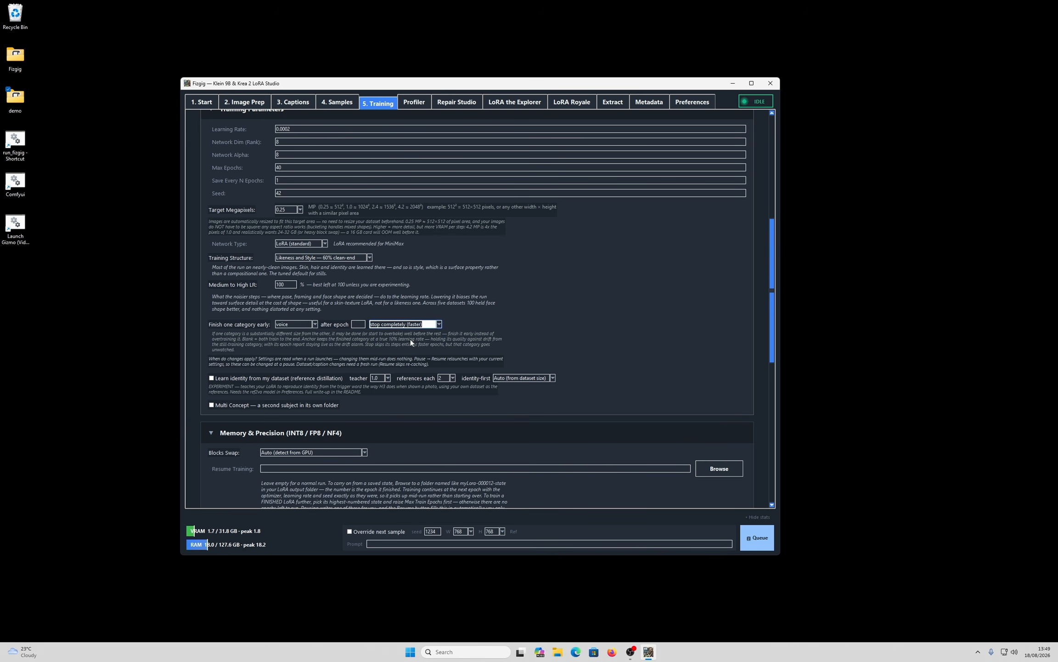
pyautogui.click(436, 326)
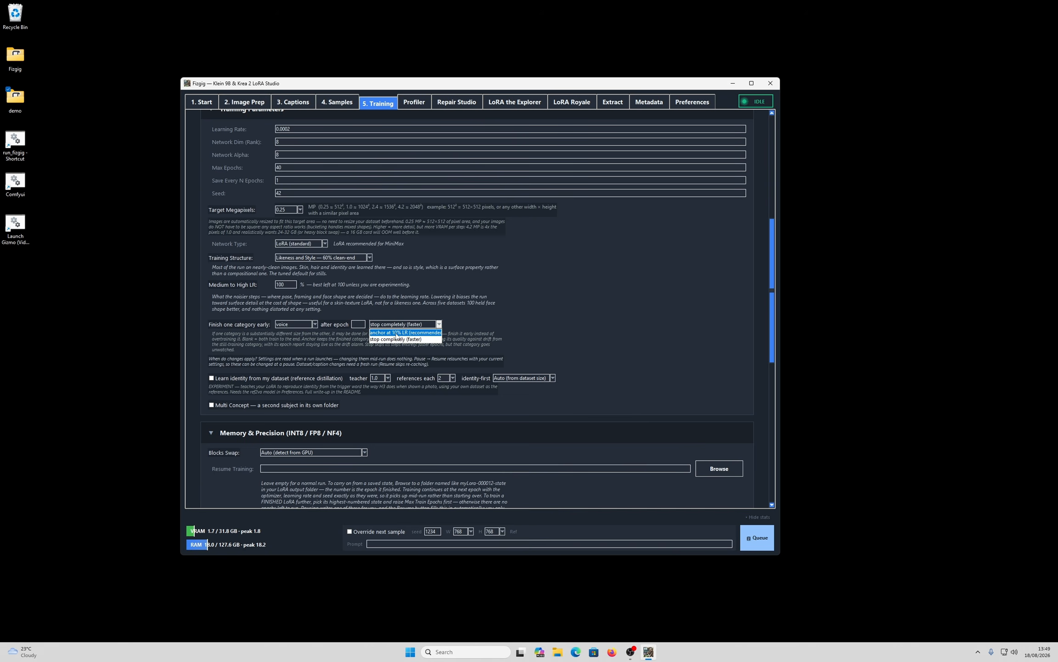
pyautogui.click(403, 333)
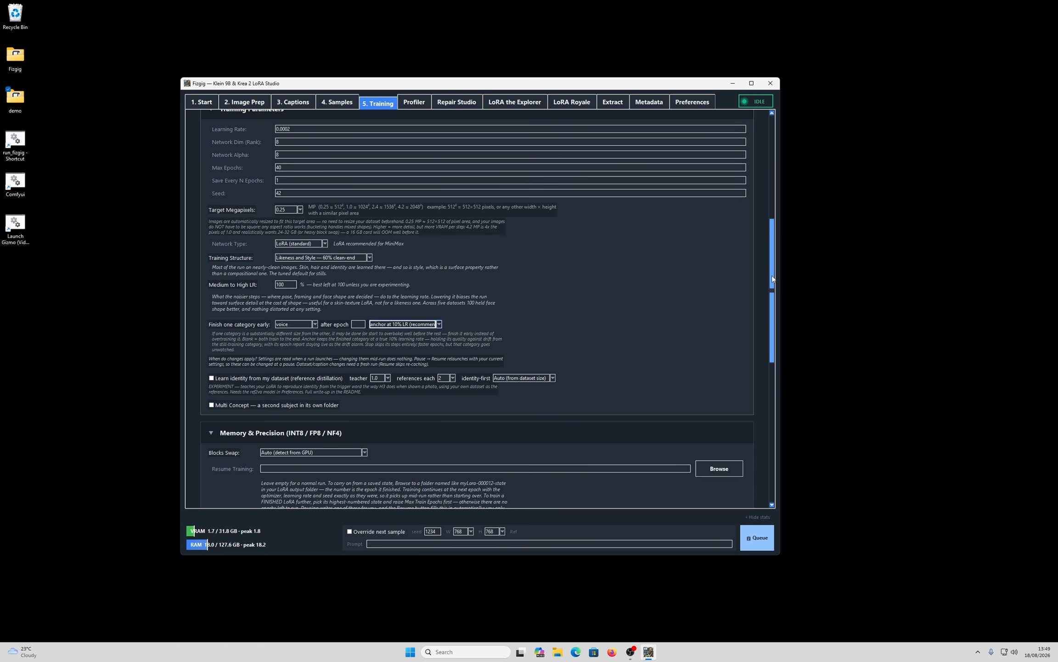
# Step: Start the LoRA training run with cache preparation enabled
pyautogui.moveTo(773, 278); pyautogui.dragTo(783, 422)
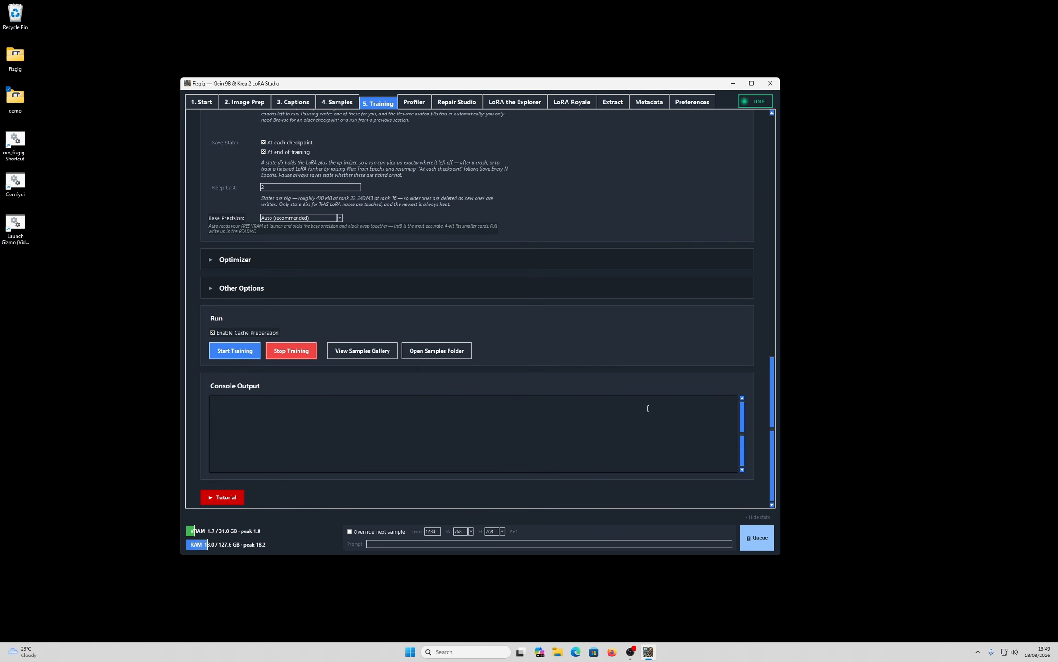
pyautogui.click(231, 352)
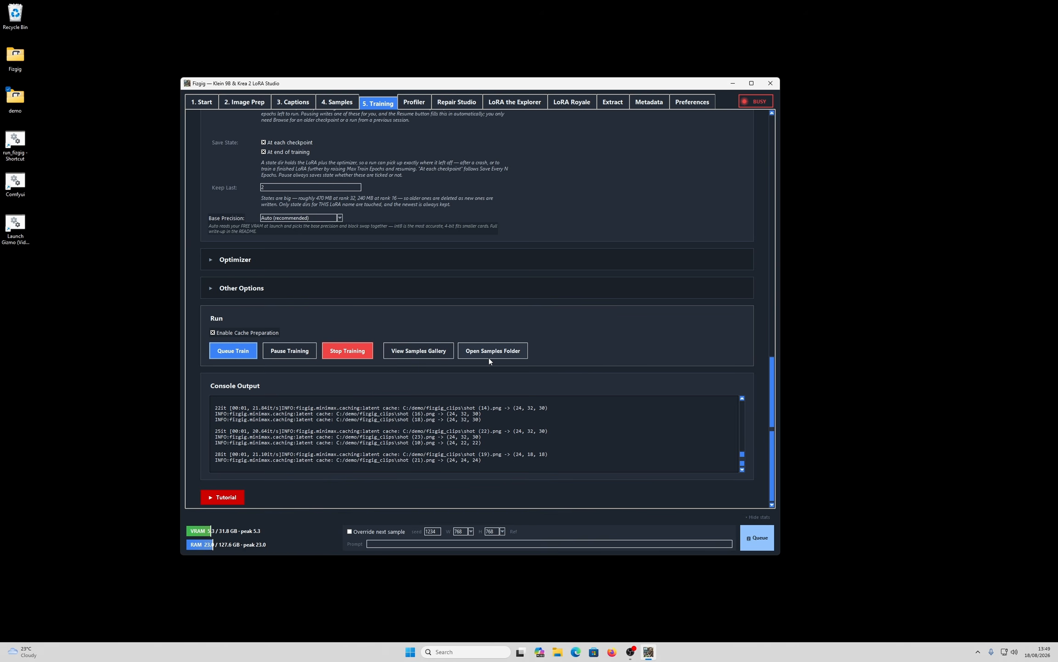
# Step: Open the samples gallery and arrange it side by side with the training window, enlarged to fill the remaining width
pyautogui.click(425, 349)
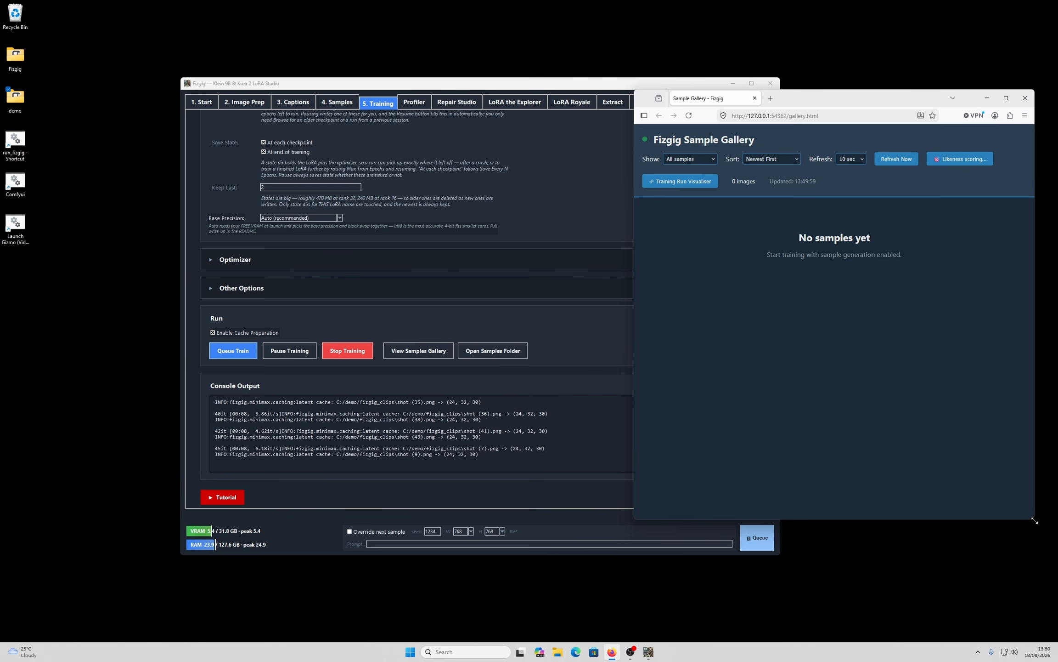
pyautogui.moveTo(1038, 514); pyautogui.dragTo(1057, 533)
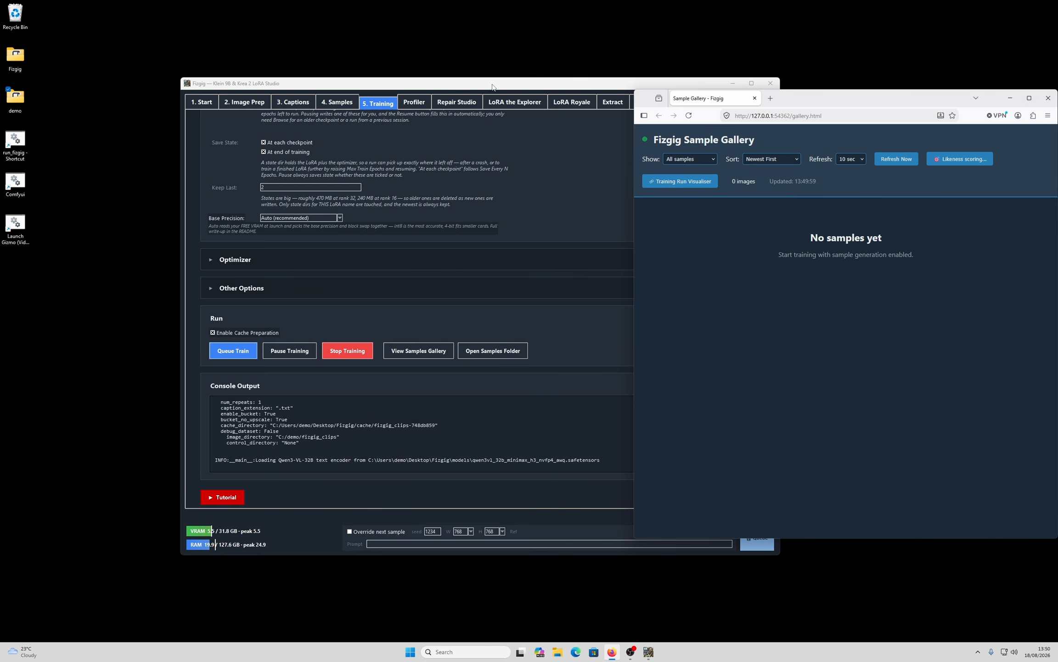
pyautogui.moveTo(489, 86); pyautogui.dragTo(314, 94)
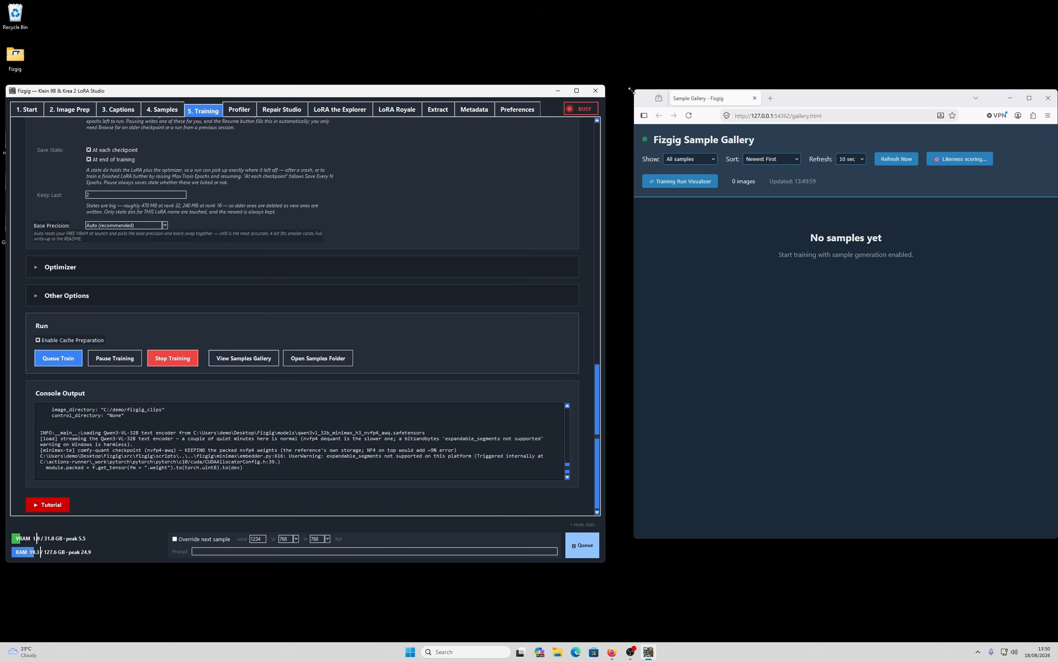
pyautogui.moveTo(631, 90); pyautogui.dragTo(605, 84)
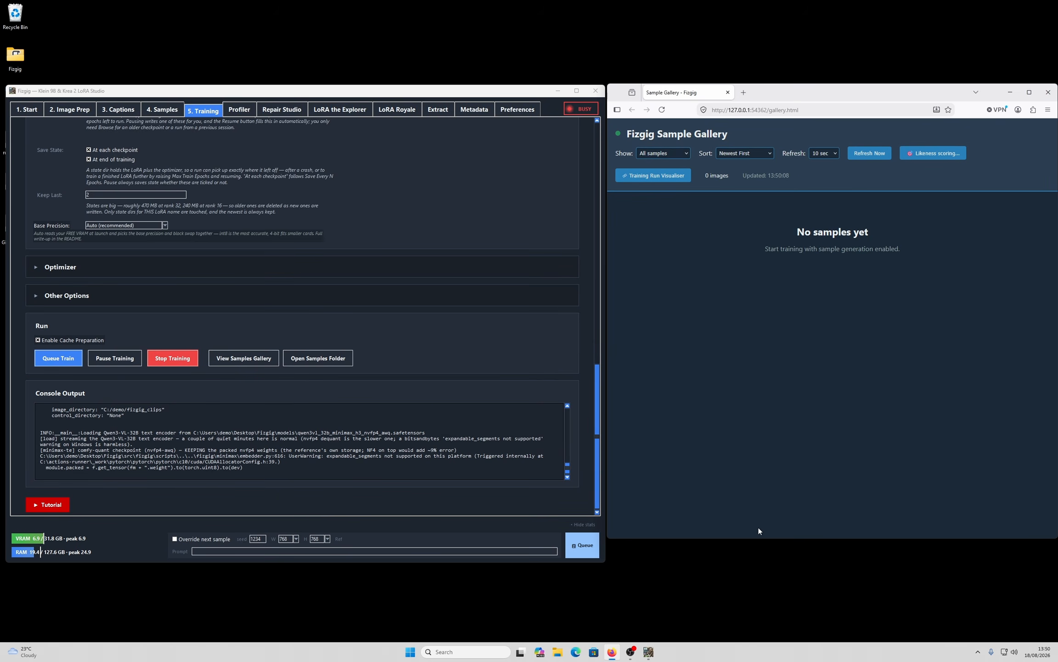
pyautogui.moveTo(761, 541); pyautogui.dragTo(760, 564)
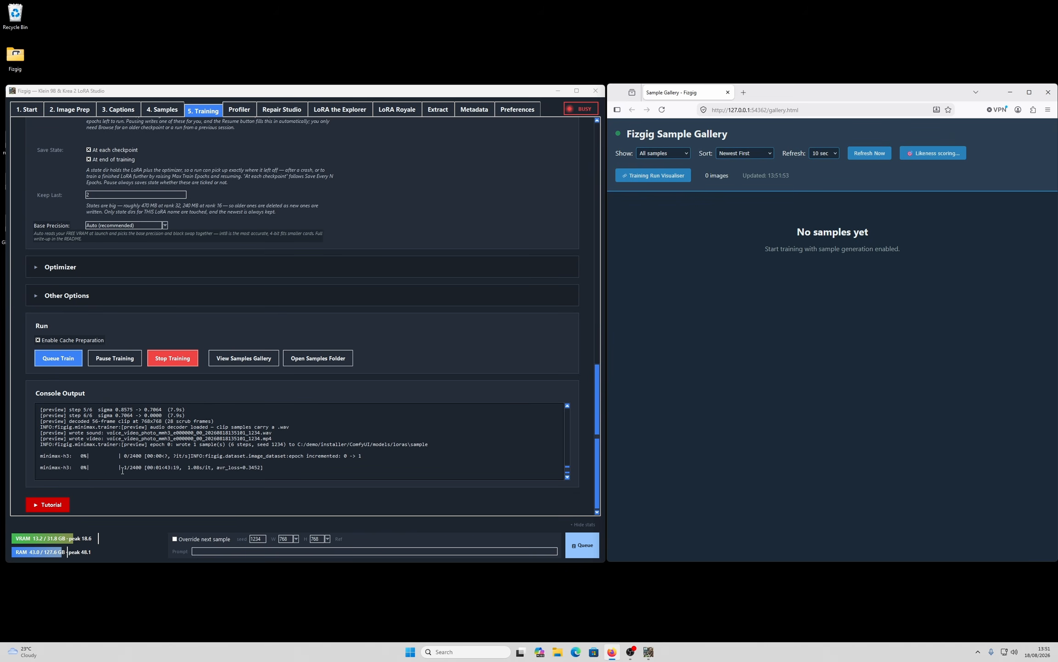
# Step: Refresh the sample gallery, play the Epoch 0 sample video, and close its preview
pyautogui.click(870, 153)
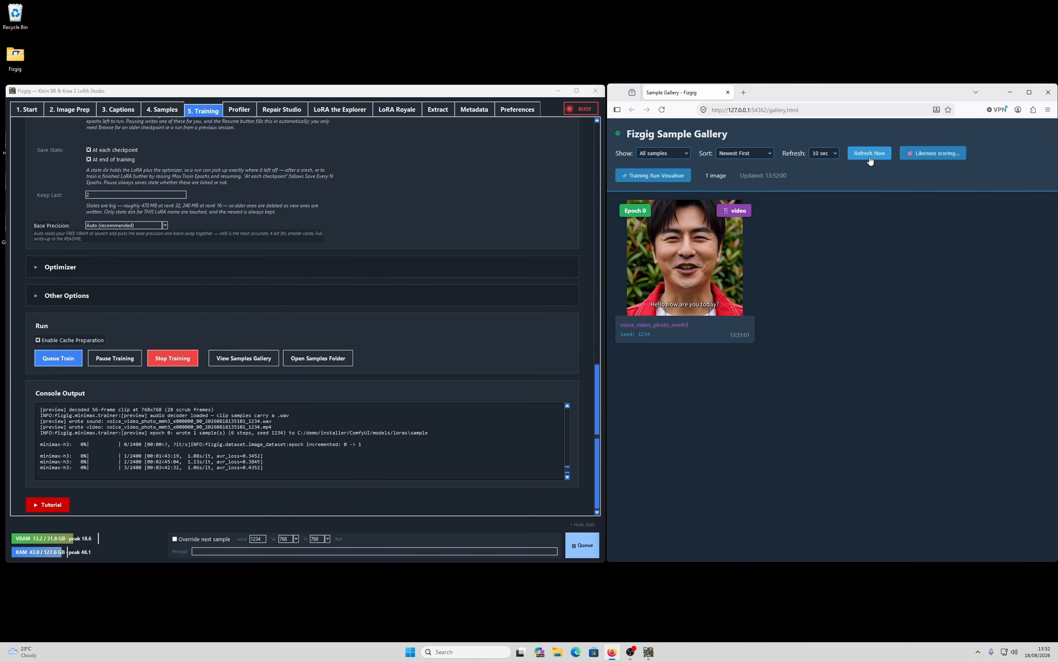
pyautogui.click(691, 273)
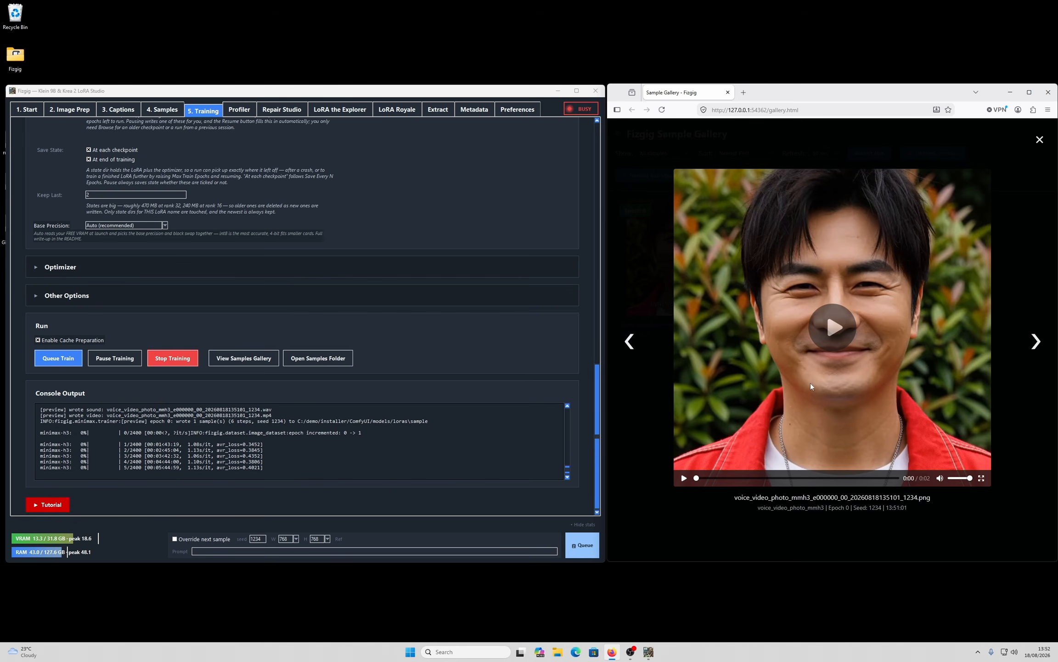
pyautogui.click(827, 330)
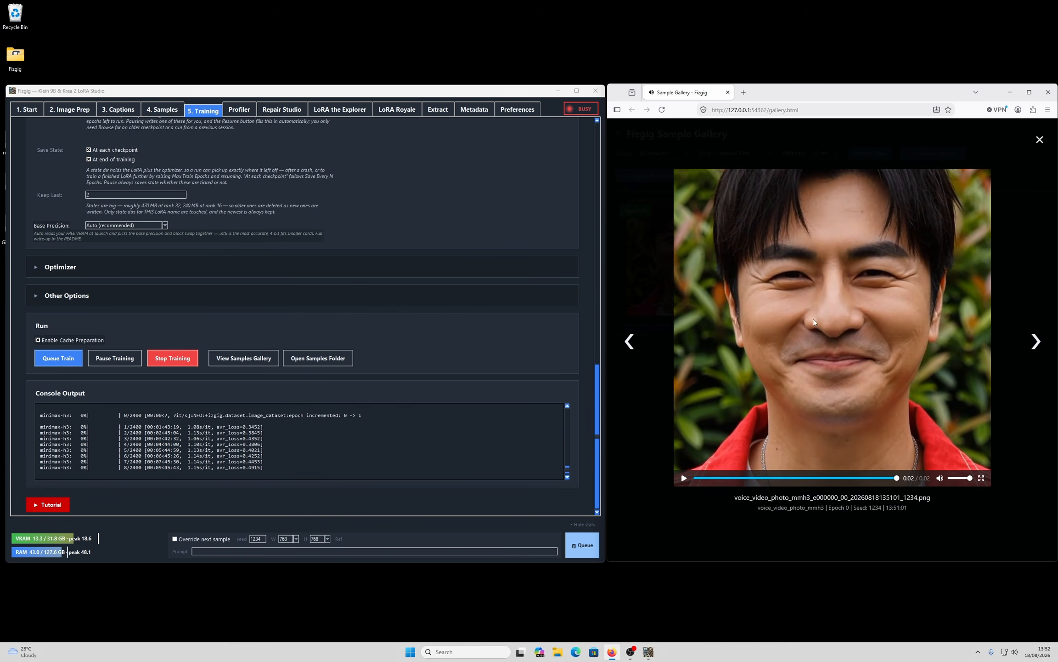
pyautogui.click(1040, 141)
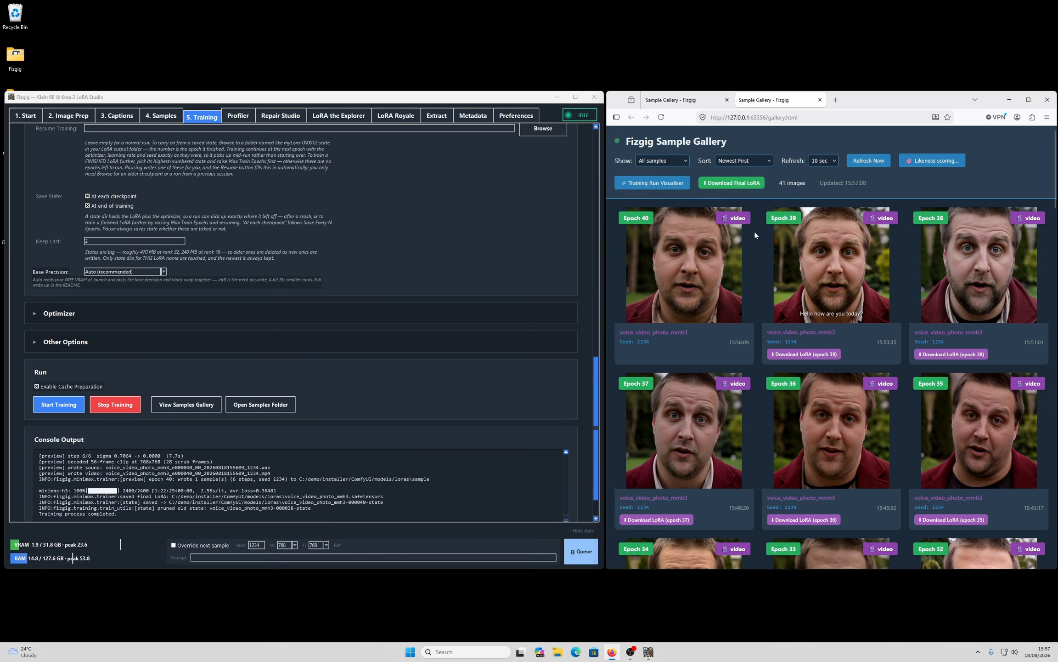
# Step: Play the Epoch 40 sample video from the gallery and close its preview
pyautogui.click(696, 266)
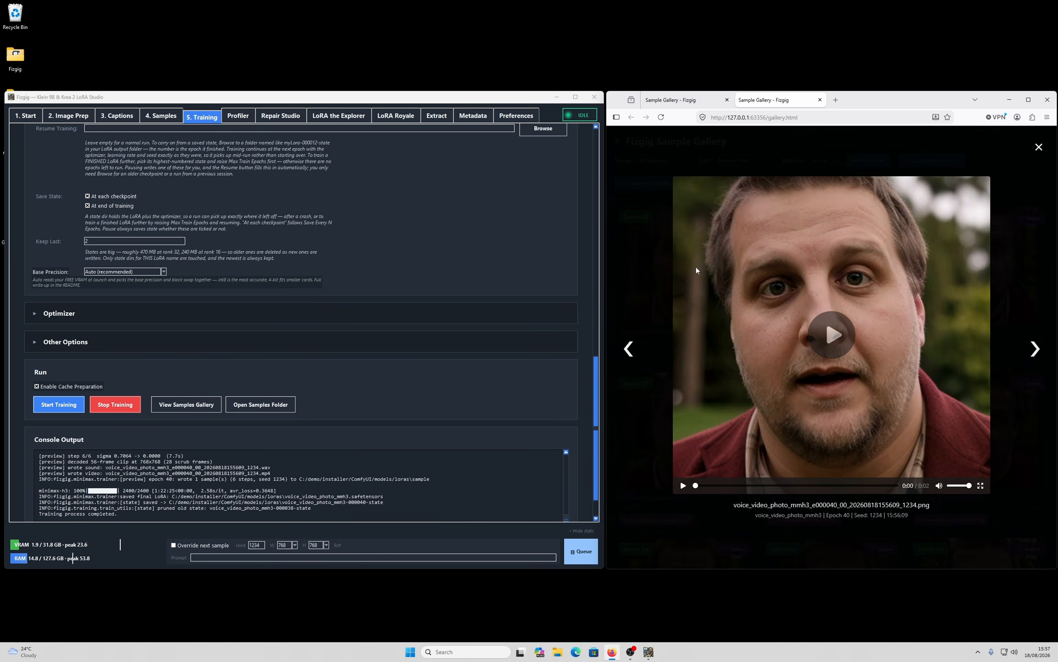
pyautogui.click(830, 334)
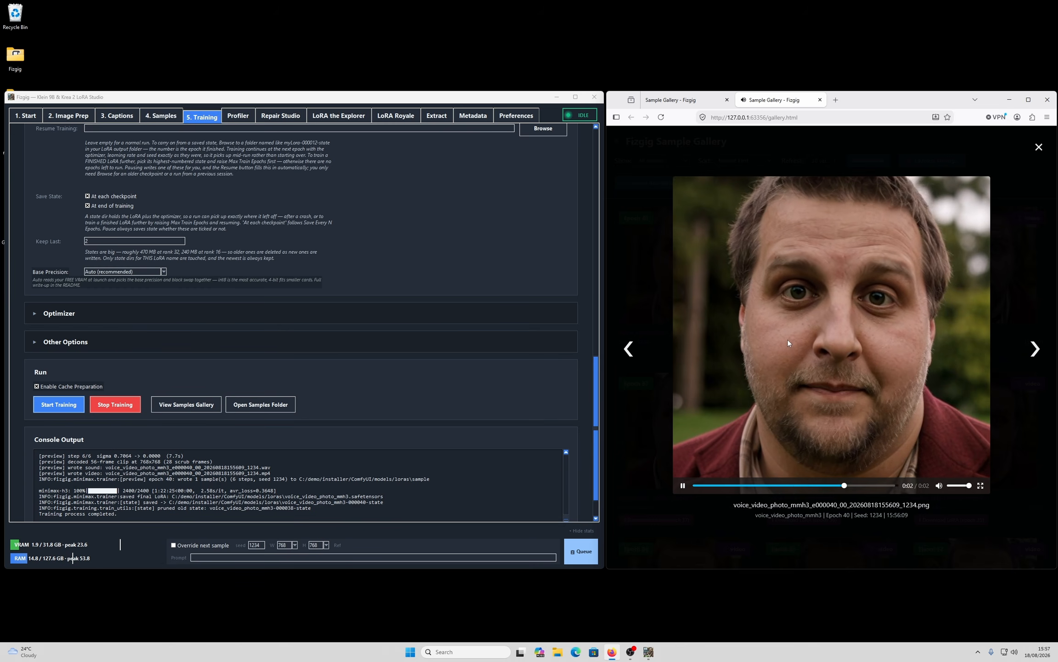
pyautogui.click(1039, 147)
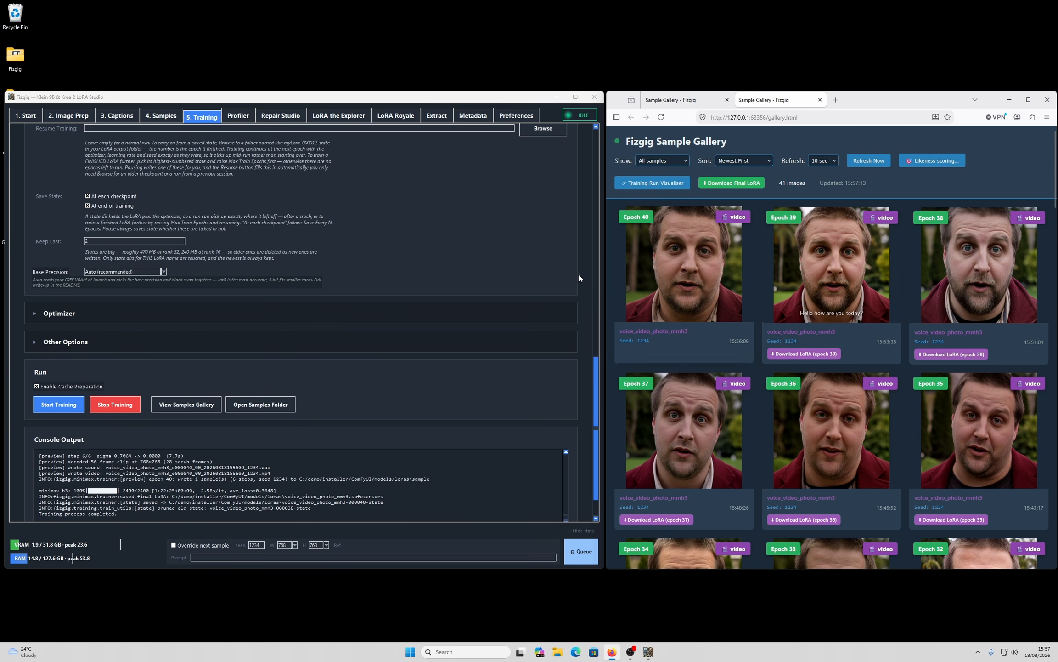
# Step: Set the training run's Max Epochs to 70
pyautogui.scroll(3, 394, 394)
pyautogui.scroll(5, 406, 391)
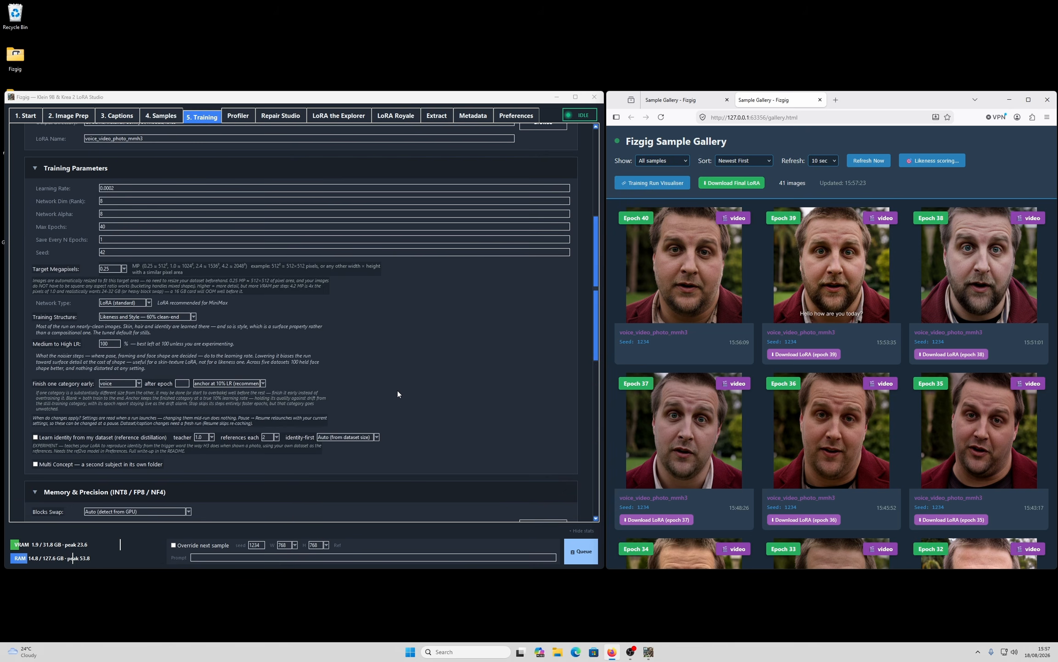
pyautogui.scroll(3, 398, 394)
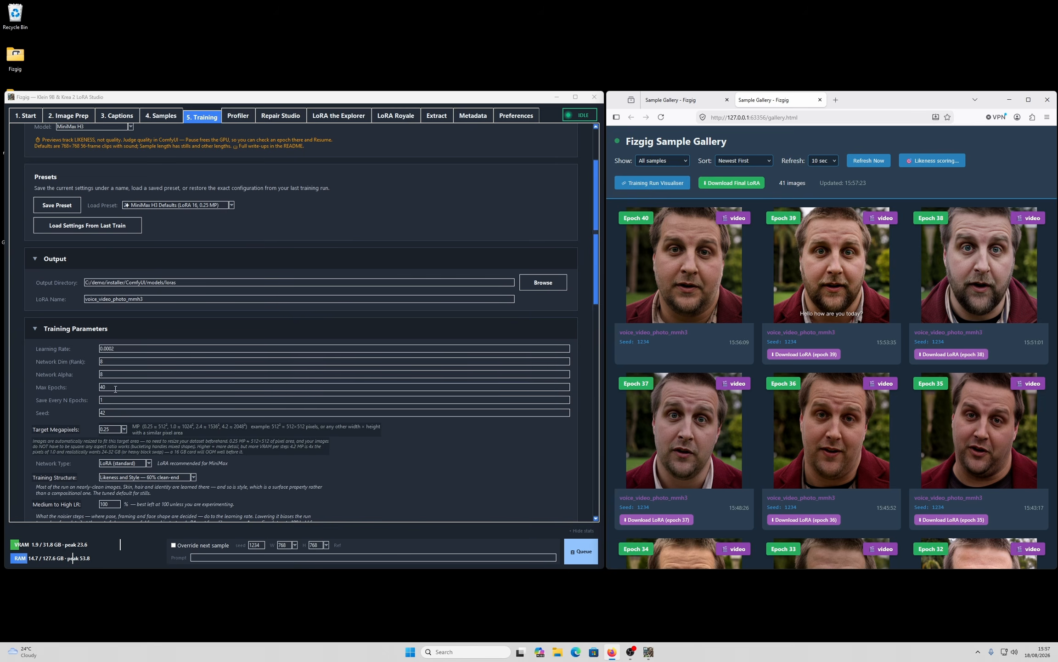
pyautogui.moveTo(115, 389); pyautogui.dragTo(74, 393)
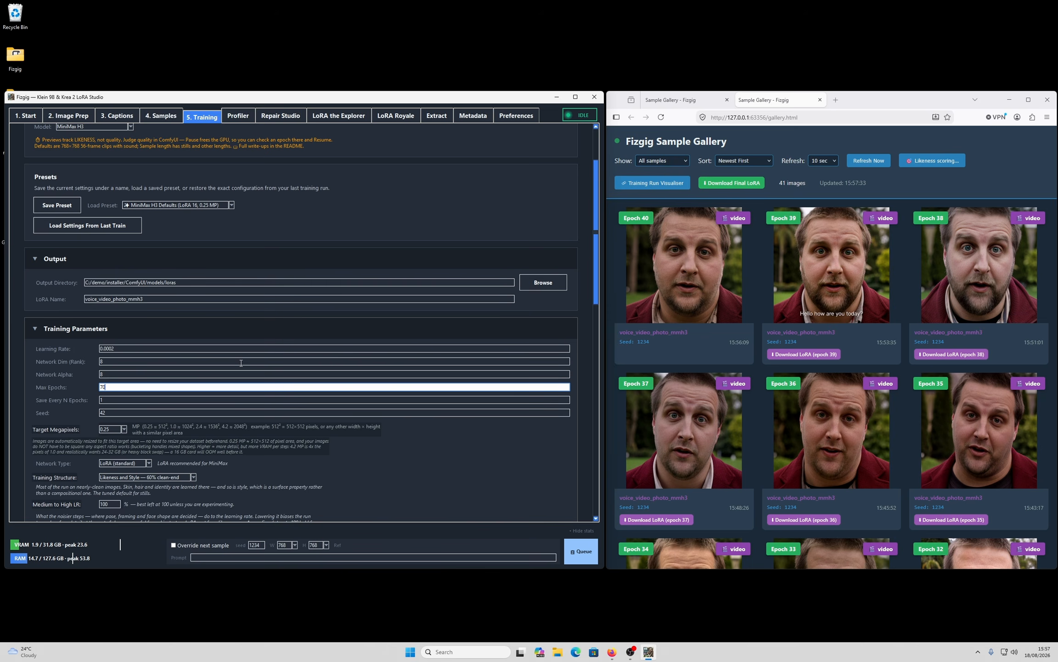
# Step: Set photos & clips as the category to finish early after epoch 40, using stop completely (faster)
pyautogui.scroll(-3, 253, 378)
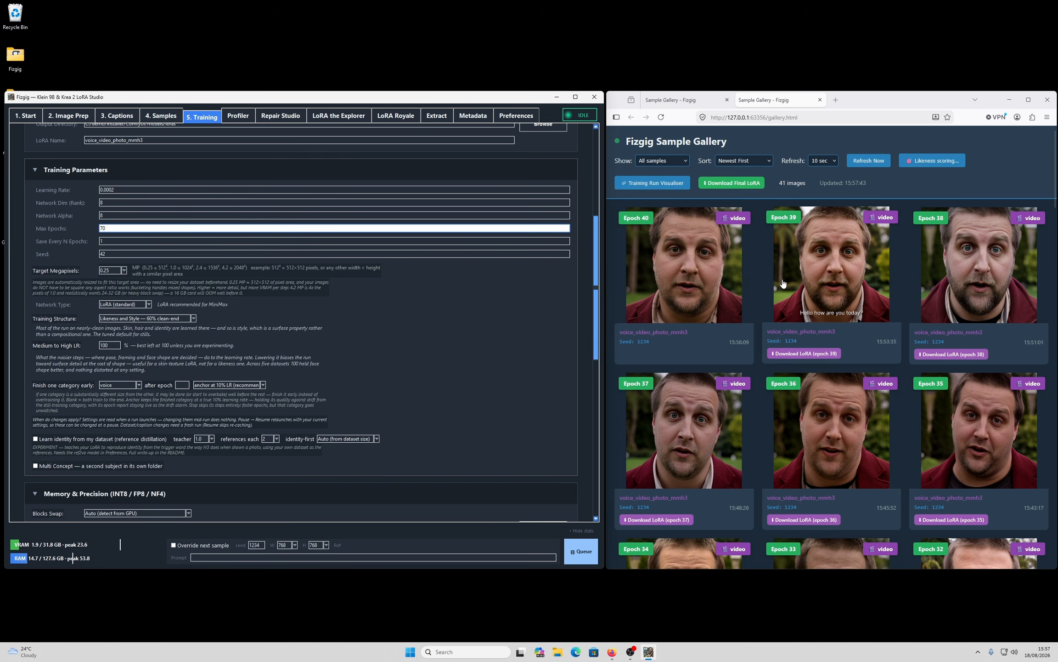
pyautogui.click(182, 385)
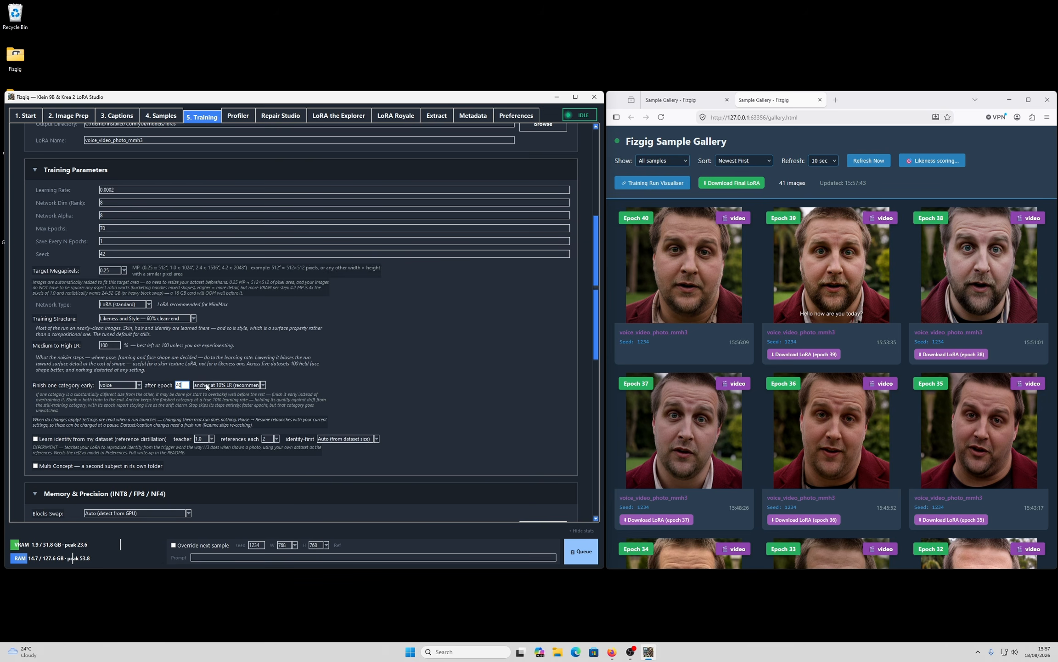
pyautogui.click(262, 385)
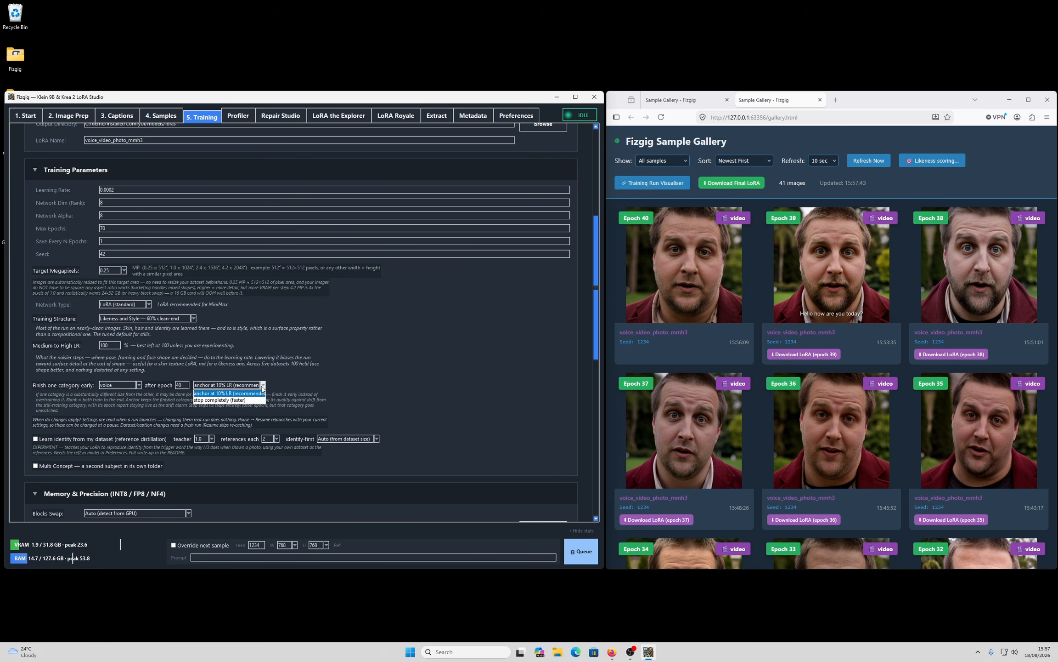
pyautogui.click(238, 400)
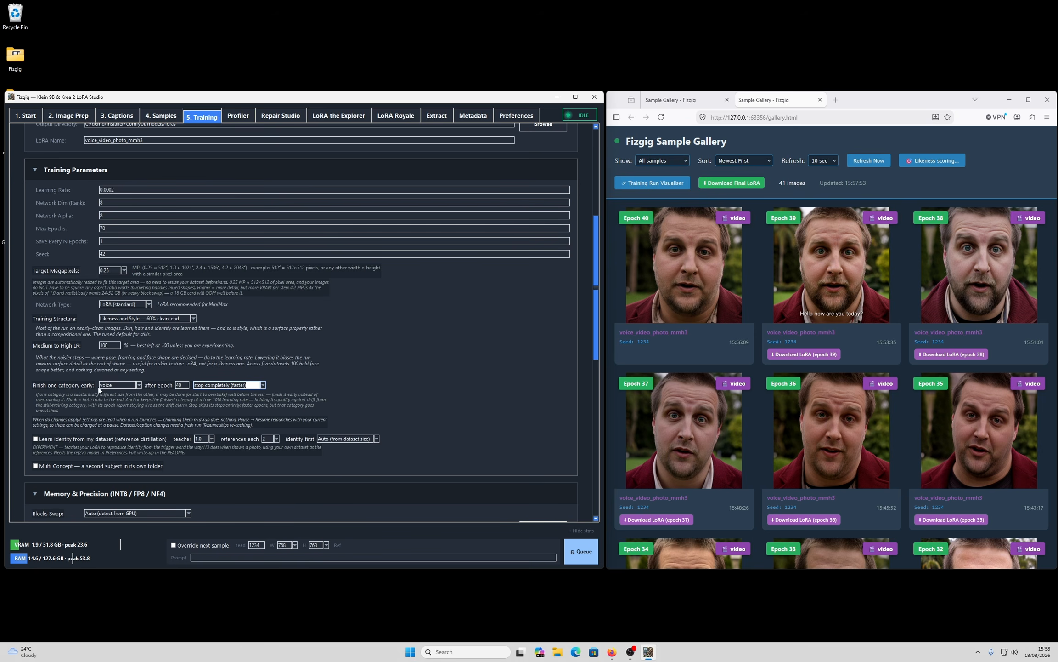
pyautogui.click(139, 385)
pyautogui.click(115, 396)
# Step: Choose the voice_video_photo_mmh3-000040-state folder as the resume point and start the training run
pyautogui.moveTo(595, 318); pyautogui.dragTo(589, 393)
pyautogui.scroll(-1, 568, 391)
pyautogui.click(541, 301)
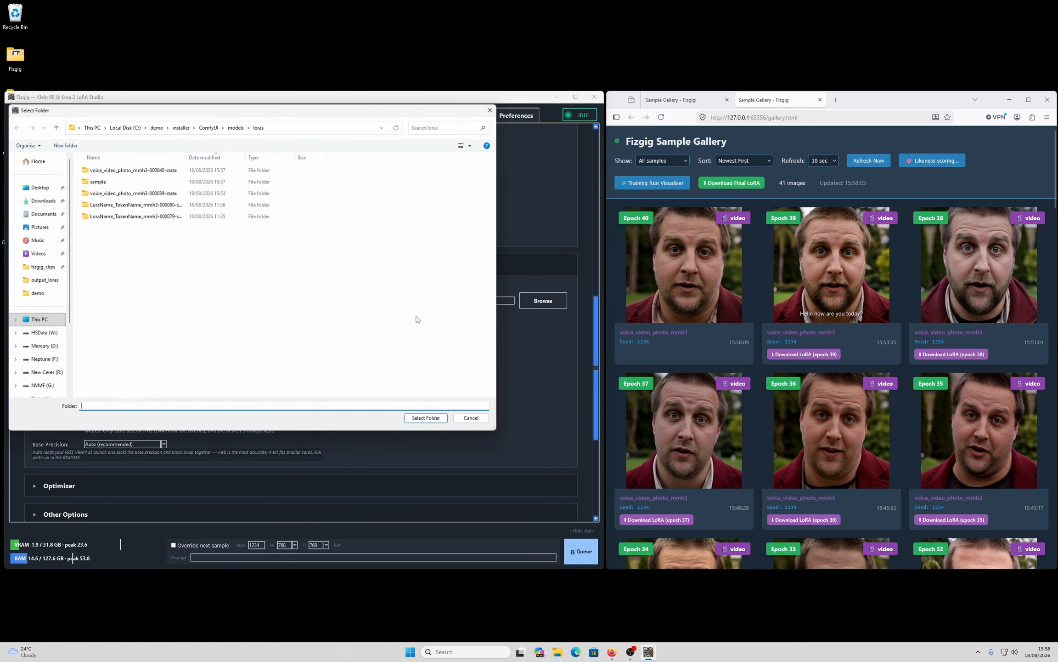
pyautogui.click(139, 171)
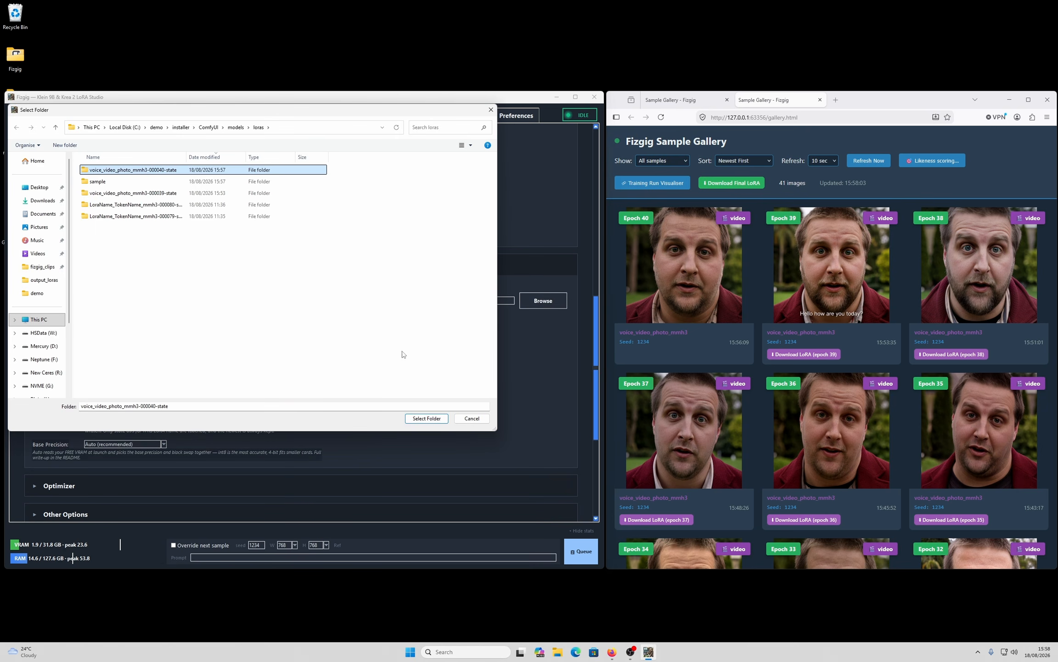
pyautogui.click(427, 419)
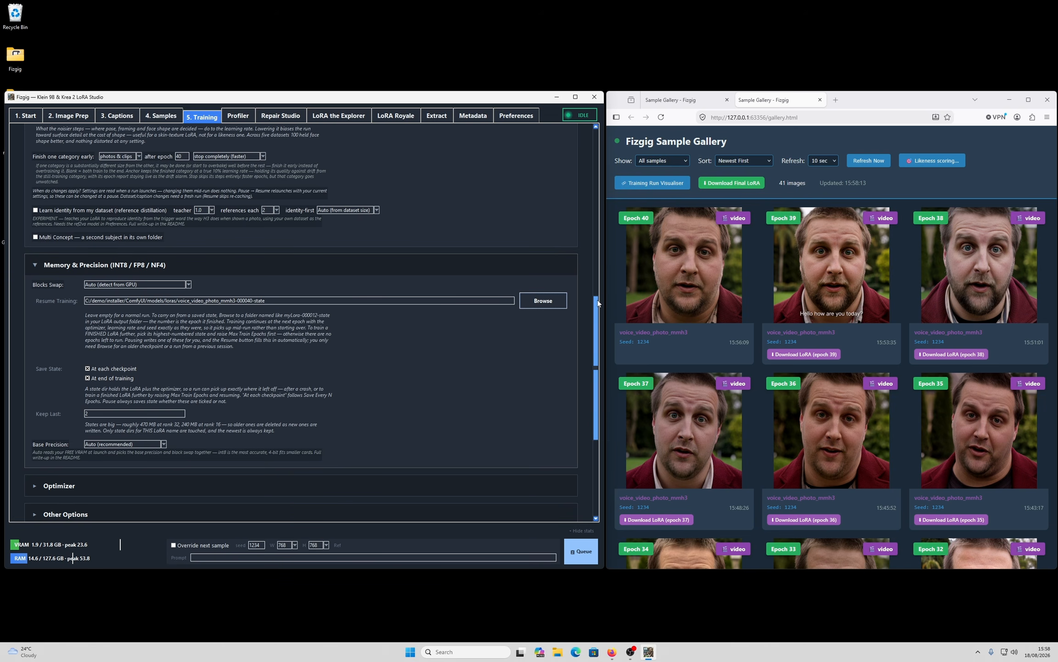
pyautogui.moveTo(598, 305); pyautogui.dragTo(603, 387)
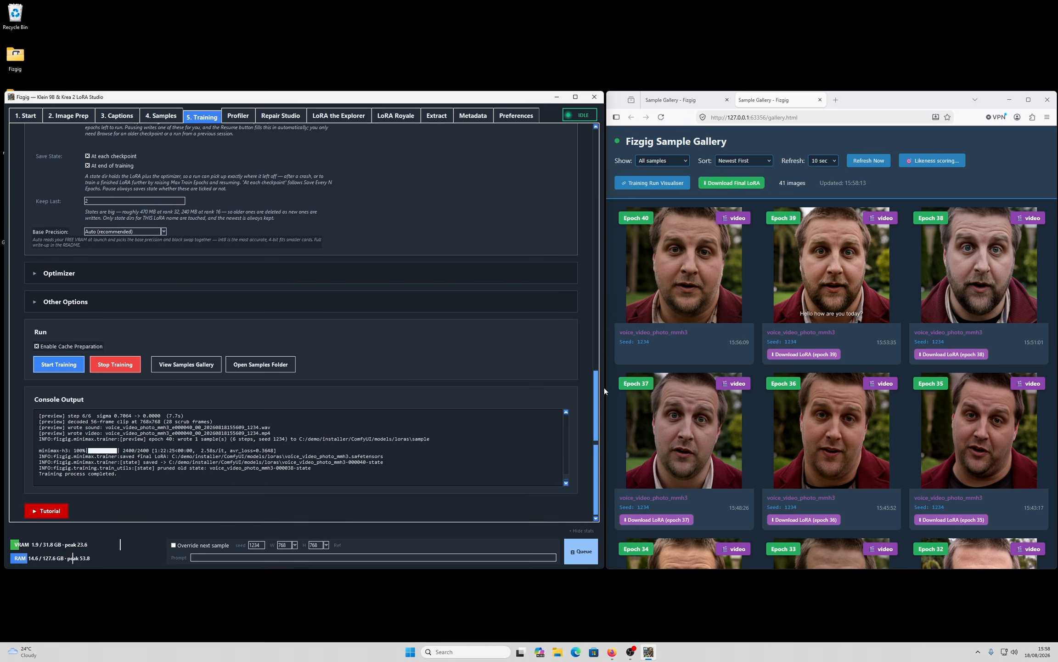
pyautogui.click(58, 364)
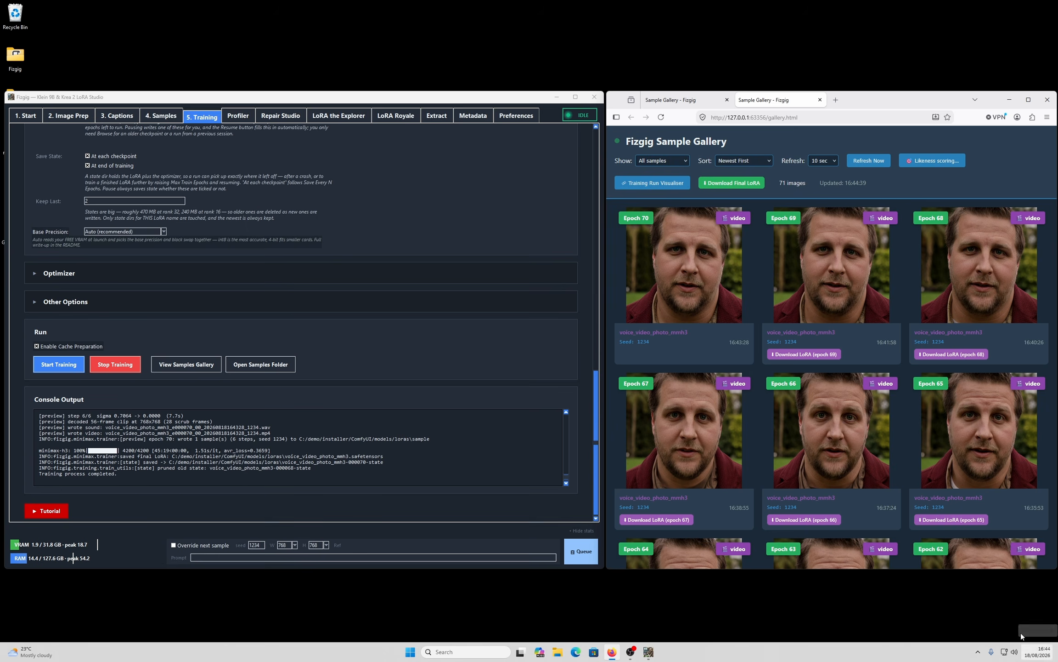
# Step: Play the Epoch 70 sample video from the gallery and close its preview
pyautogui.click(688, 258)
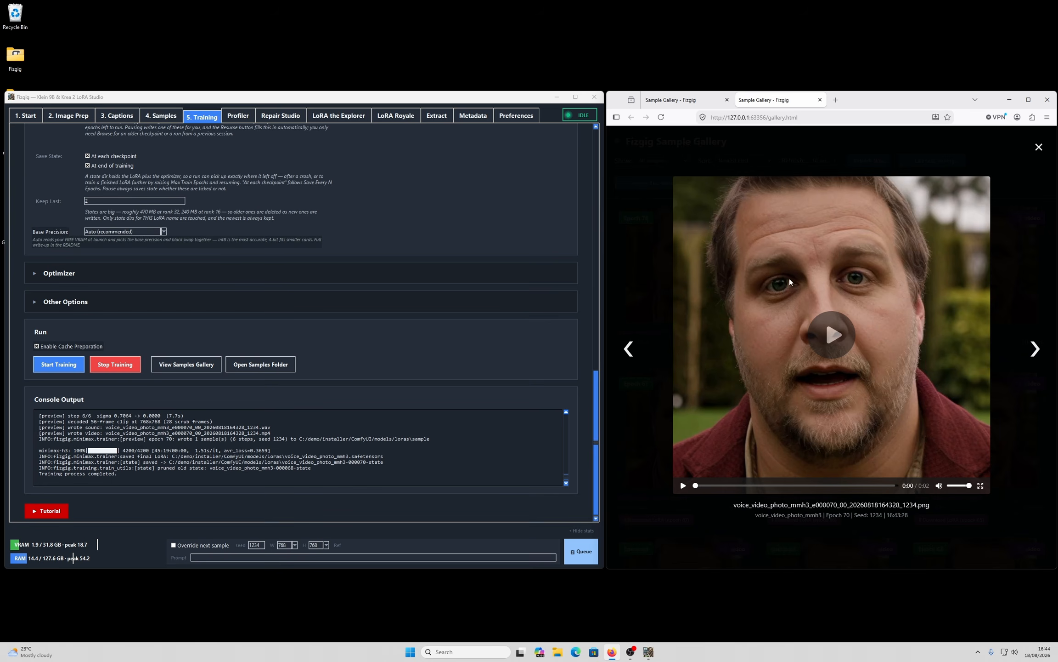
pyautogui.click(844, 341)
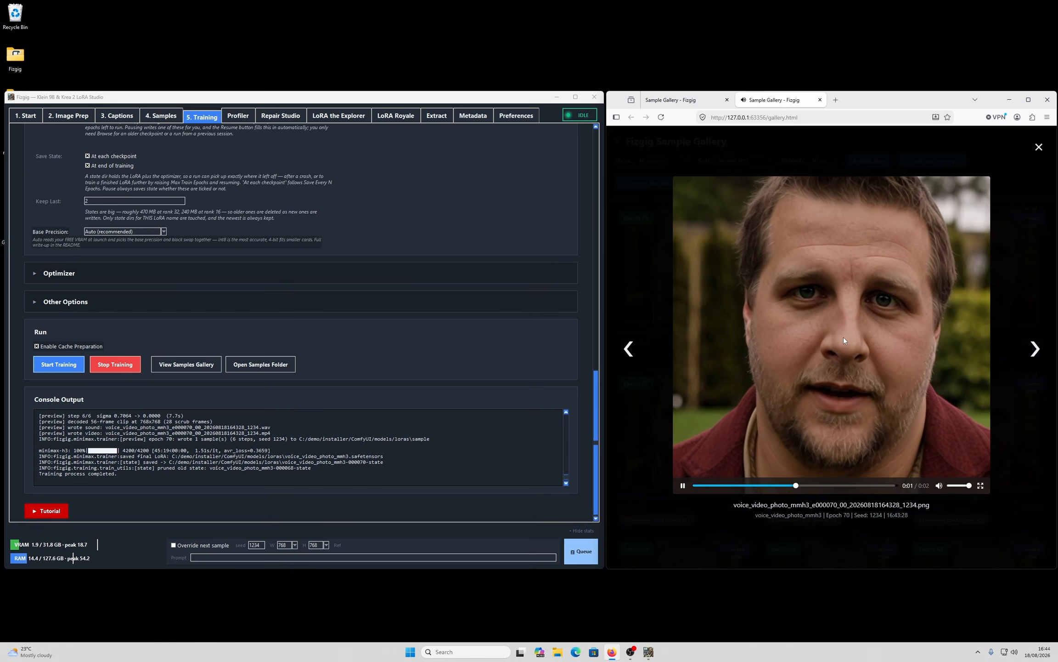
pyautogui.click(1039, 147)
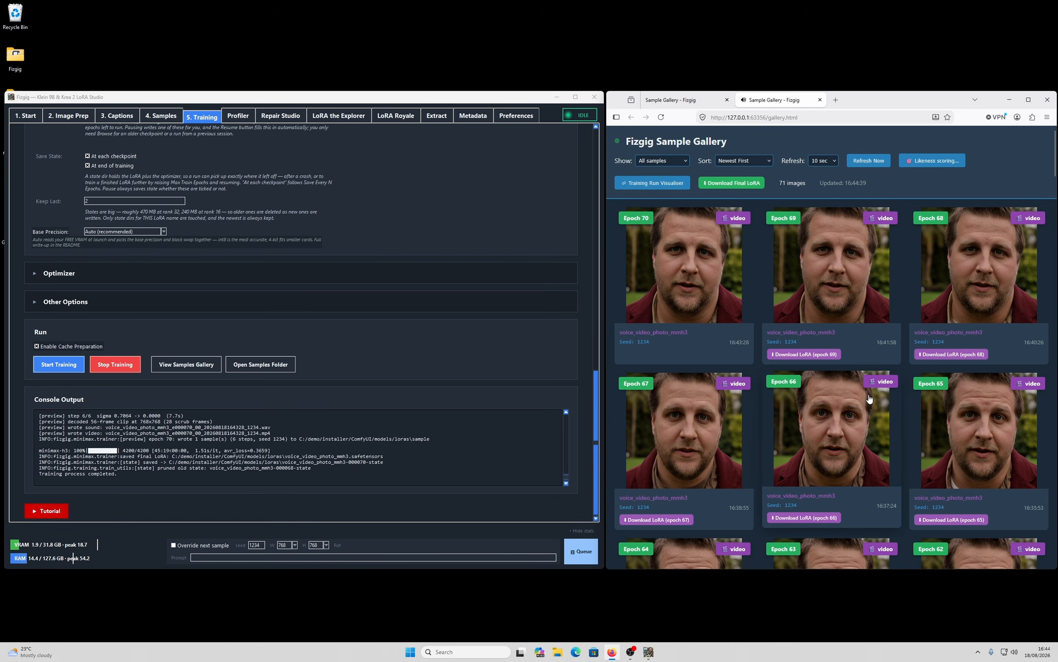
# Step: Compare the gallery's sample thumbnails from Epoch 70 back past Epoch 40, examining the likeness before and after the resume point
pyautogui.scroll(-6, 850, 395)
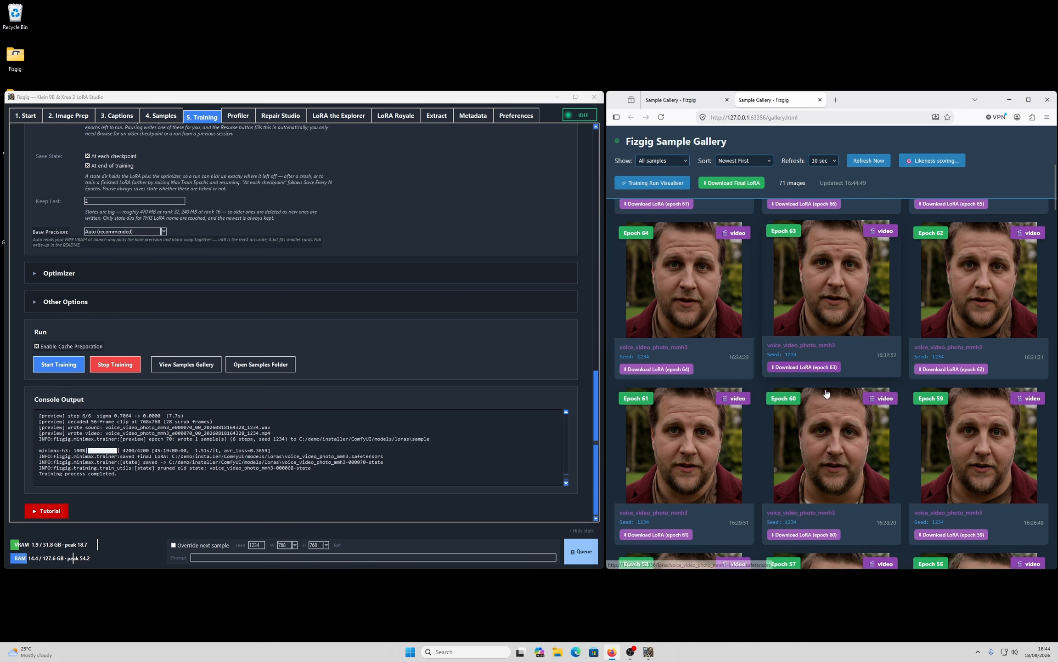
pyautogui.scroll(-9, 826, 393)
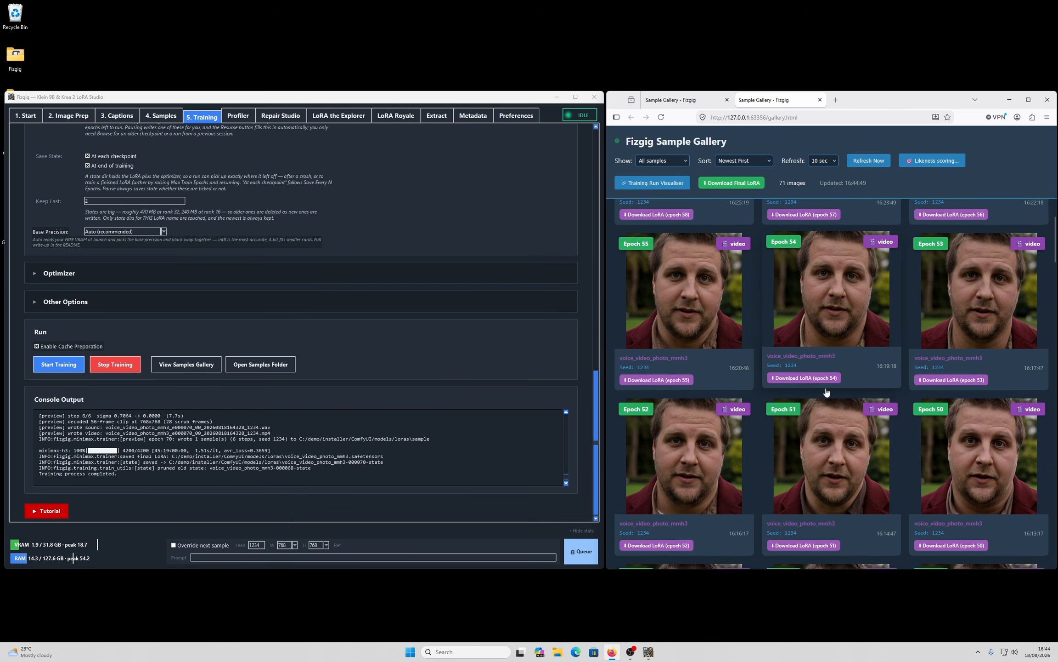
pyautogui.scroll(-10, 826, 392)
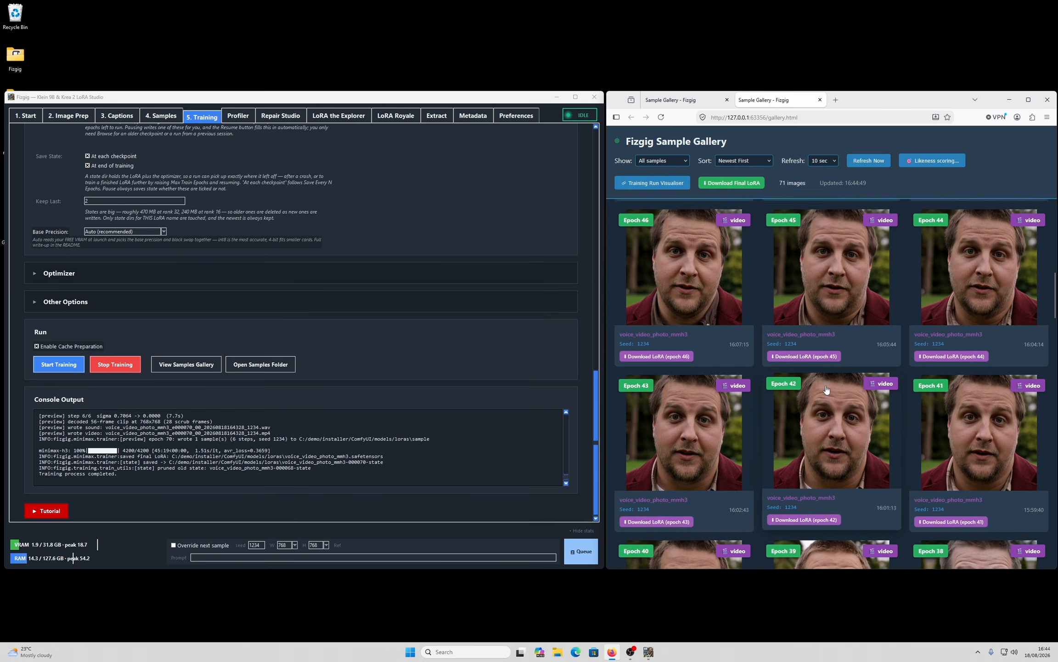
pyautogui.scroll(-5, 826, 390)
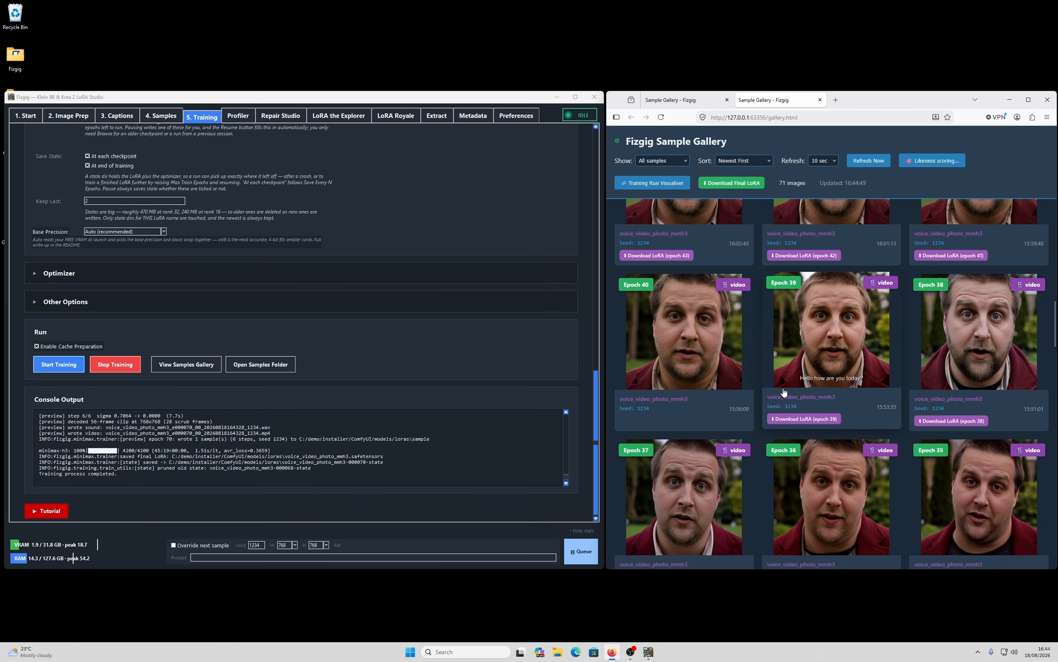
pyautogui.scroll(-2, 784, 392)
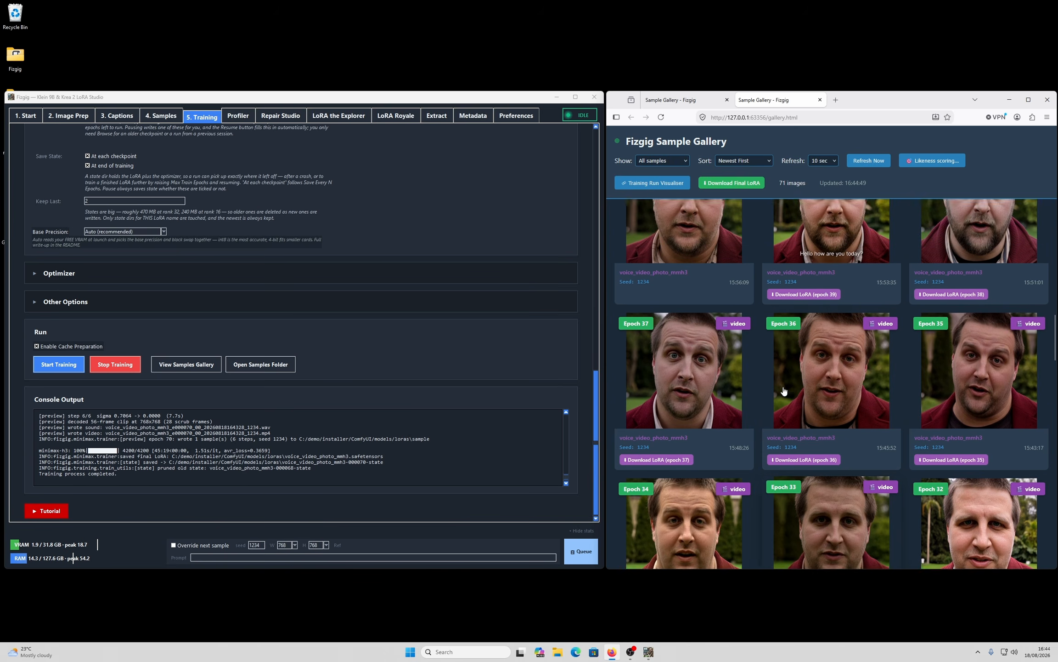
pyautogui.scroll(6, 784, 391)
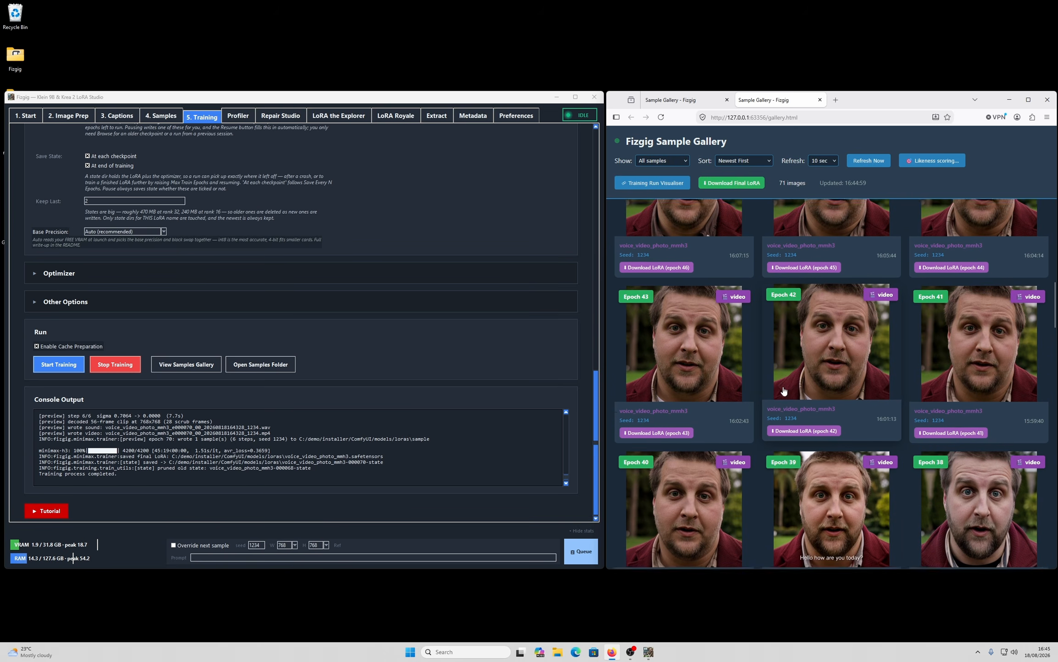
pyautogui.scroll(2, 784, 391)
pyautogui.scroll(-2, 784, 391)
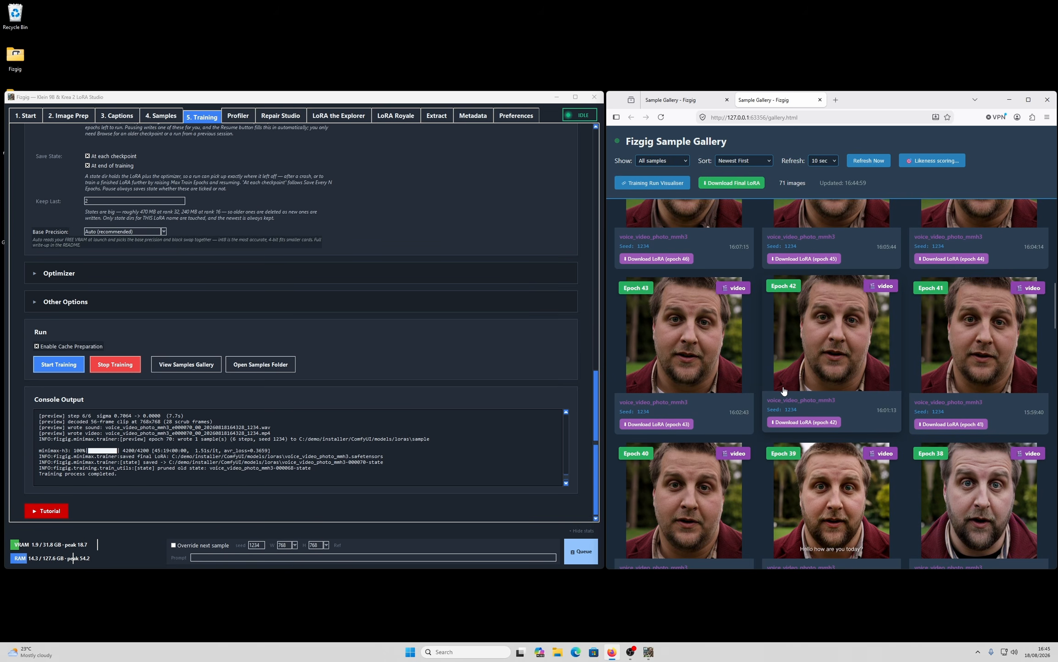
pyautogui.scroll(9, 784, 391)
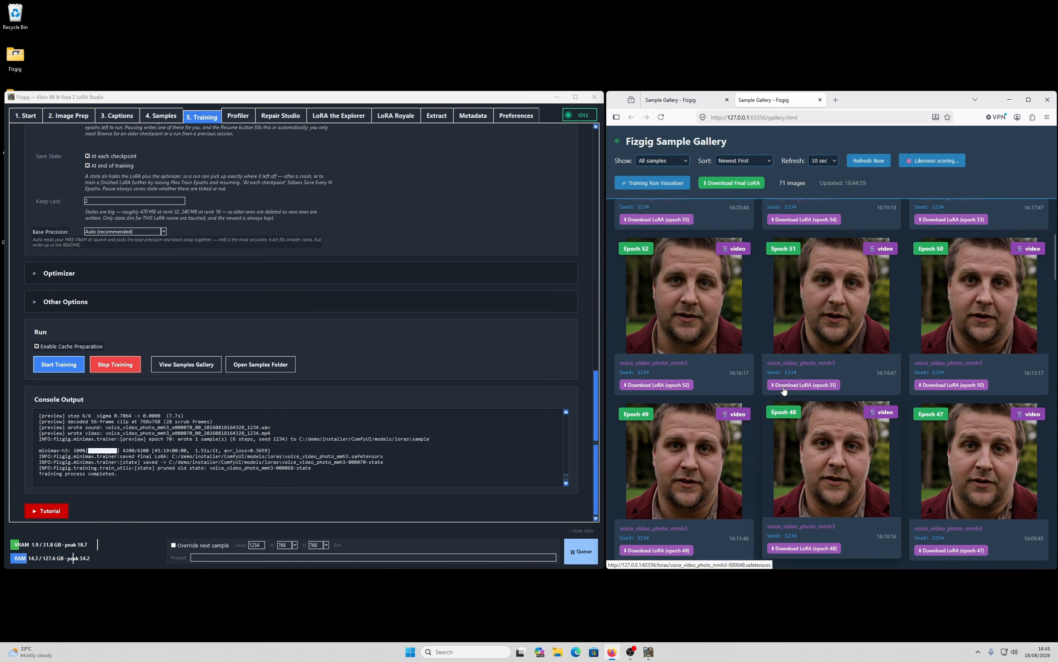
# Step: Play the Epoch 40 sample video from the gallery and close its preview
pyautogui.scroll(9, 784, 391)
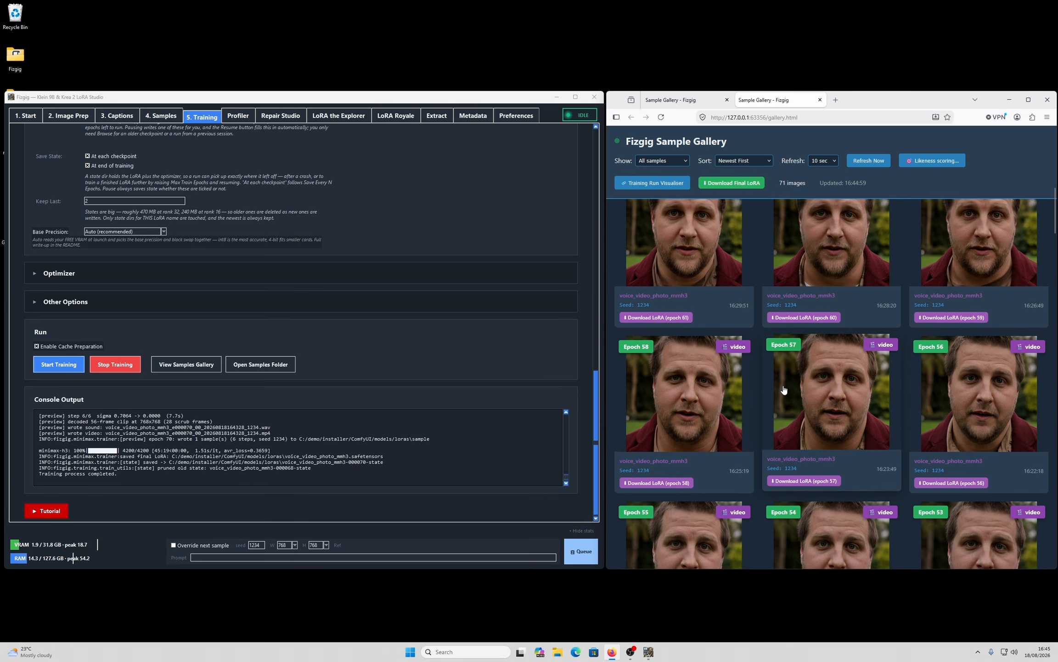
pyautogui.scroll(8, 784, 390)
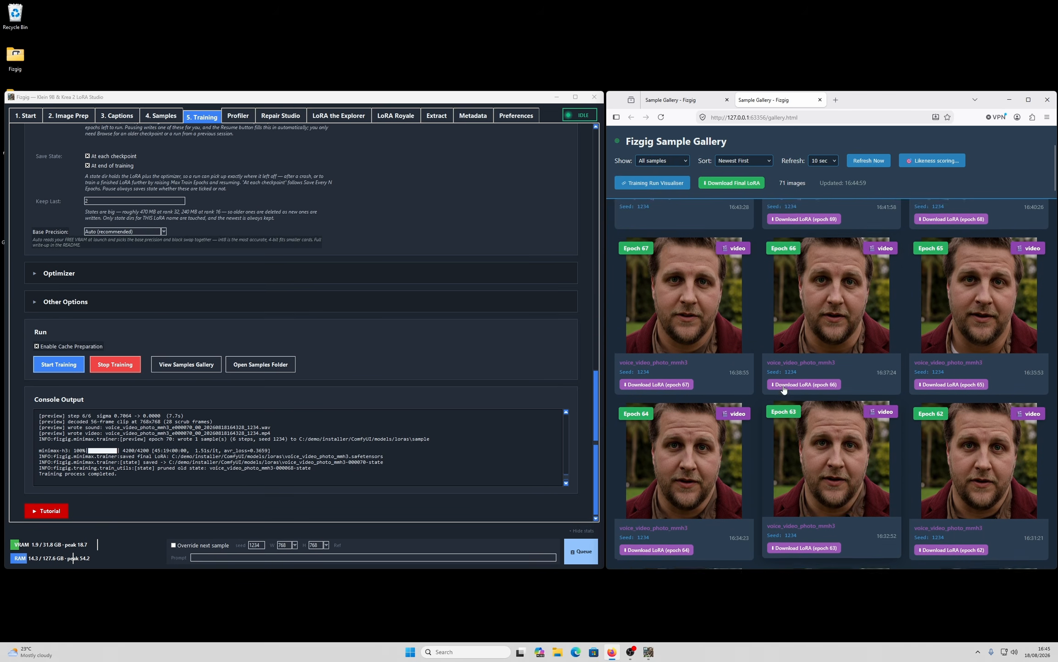
pyautogui.scroll(3, 784, 390)
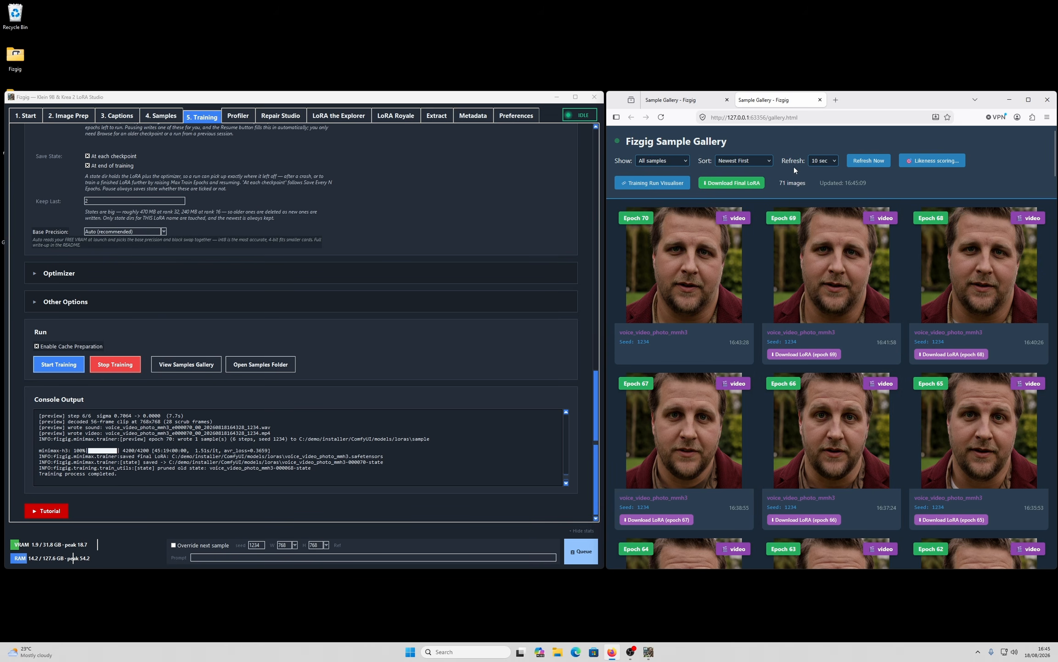
pyautogui.scroll(-15, 698, 301)
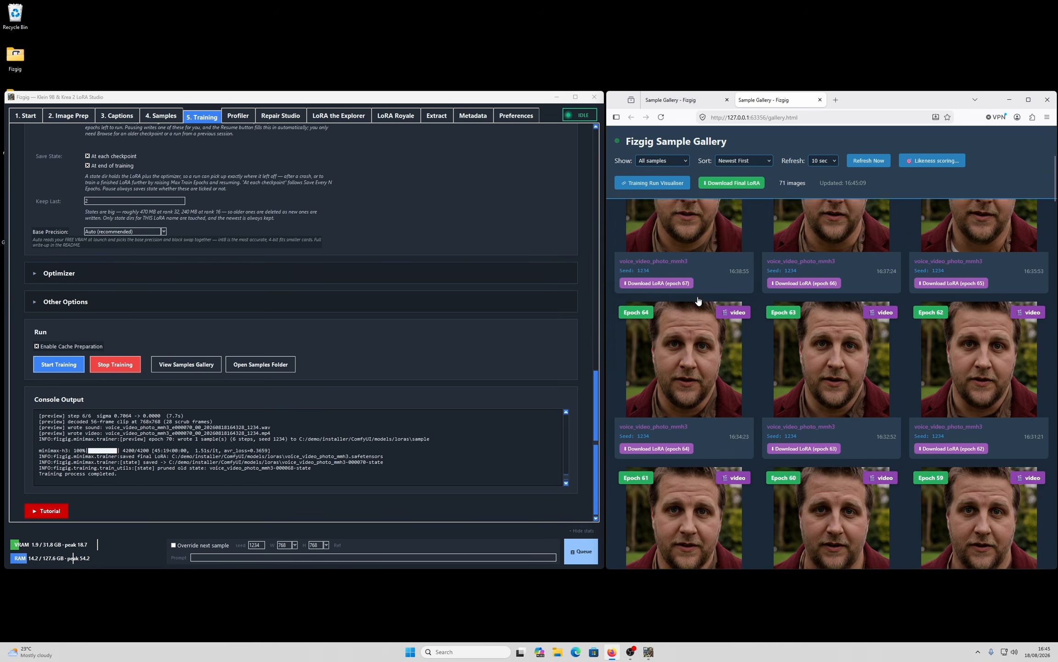
pyautogui.scroll(-10, 698, 299)
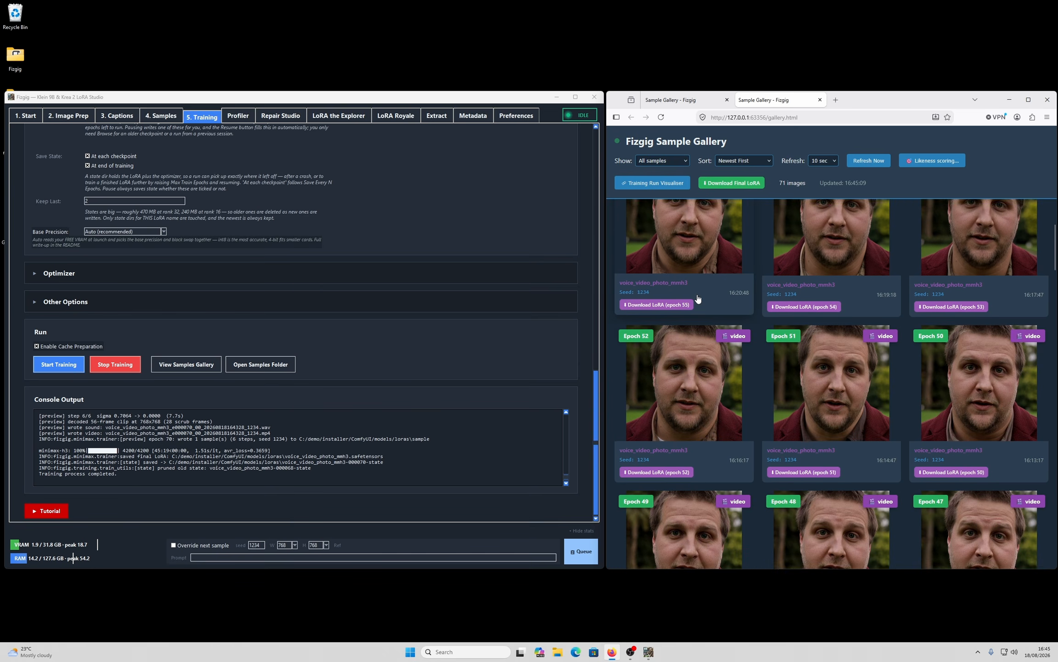
pyautogui.scroll(-3, 698, 299)
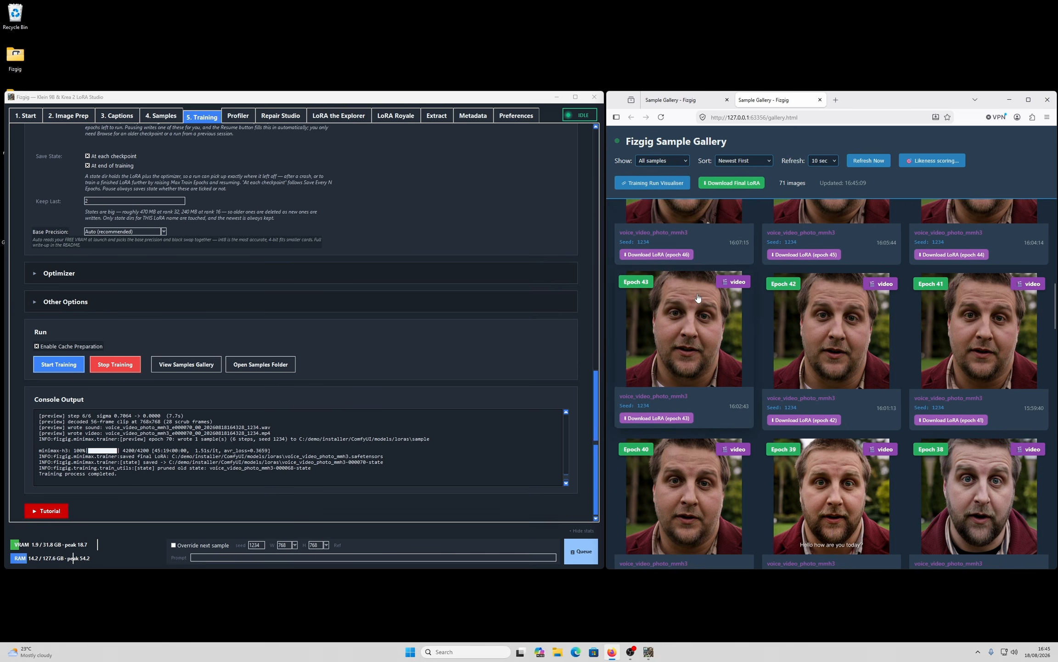
pyautogui.click(692, 374)
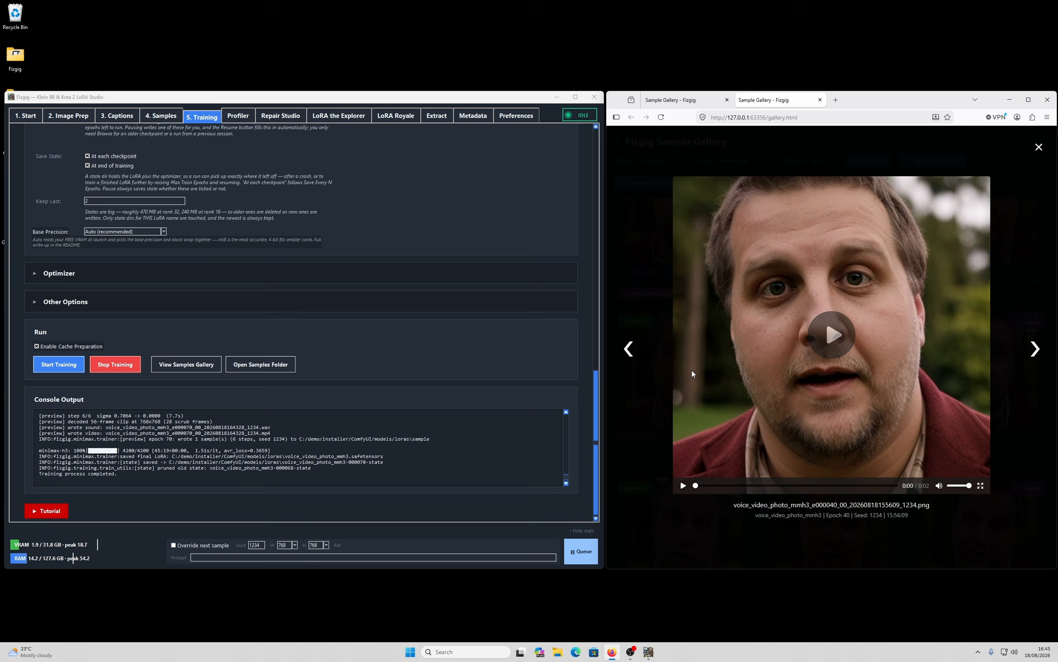
pyautogui.click(825, 330)
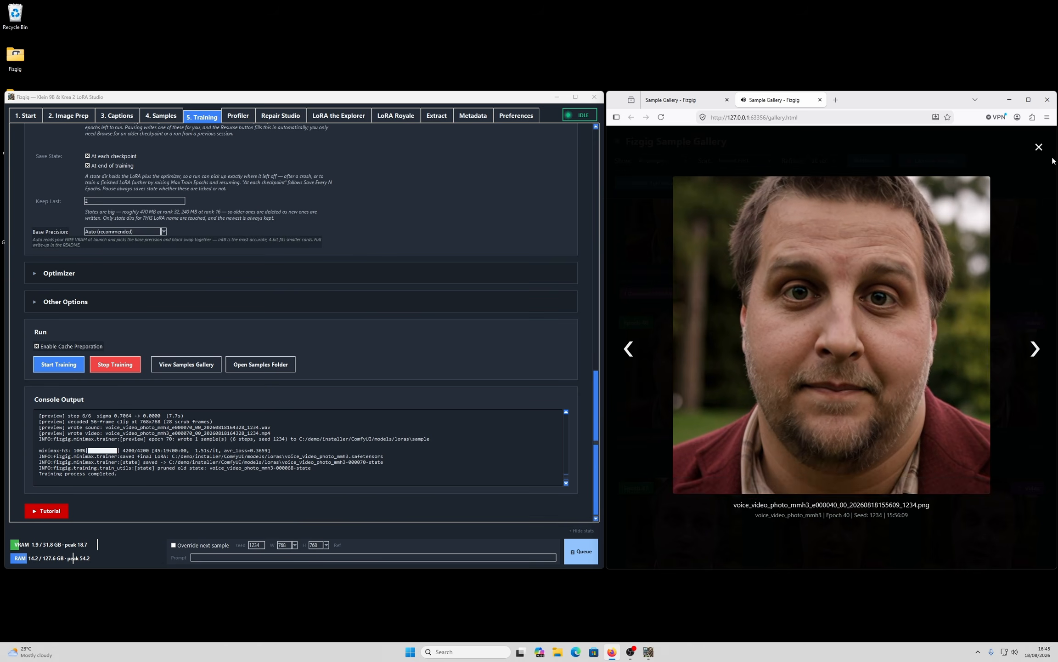
pyautogui.click(1040, 147)
# Step: Replay the Epoch 70 sample video for comparison with Epoch 40 and close its preview
pyautogui.scroll(20, 860, 421)
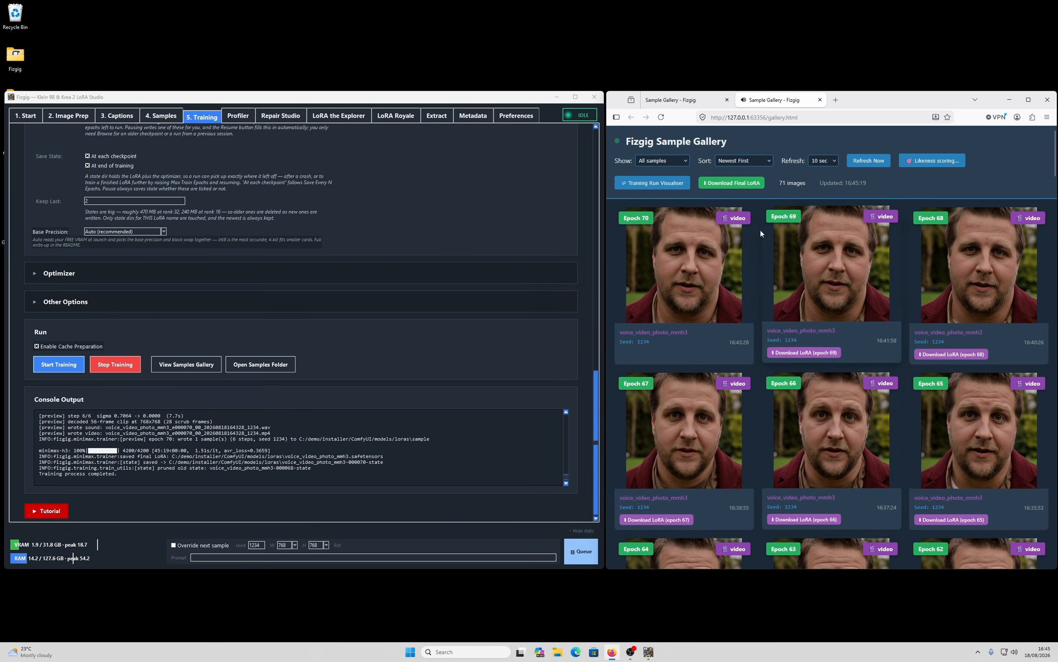
pyautogui.click(670, 276)
pyautogui.click(828, 336)
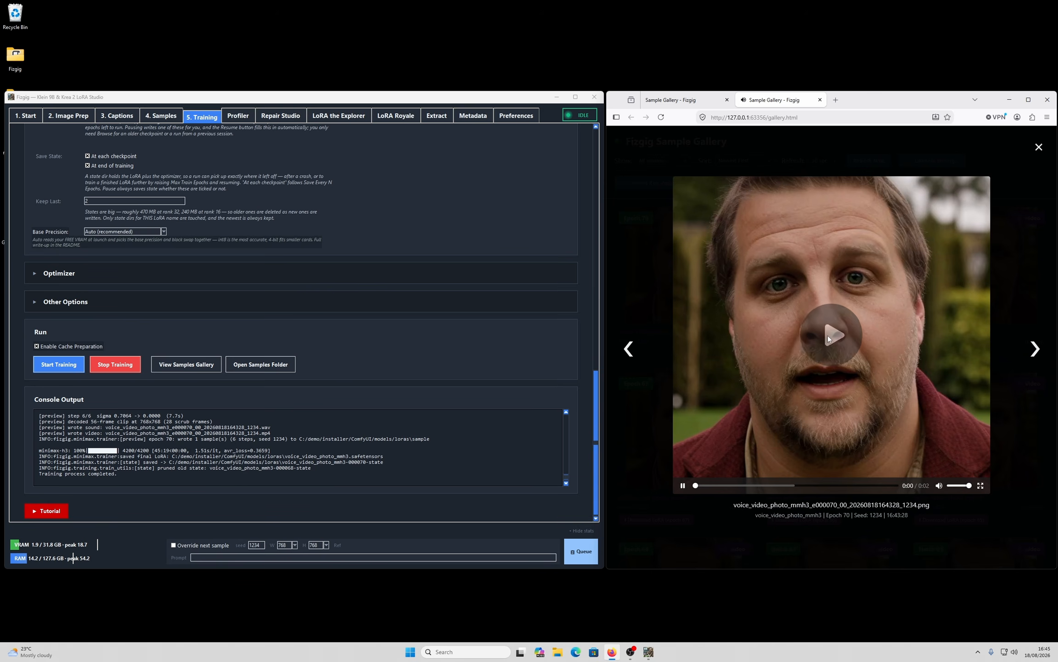
pyautogui.click(1039, 147)
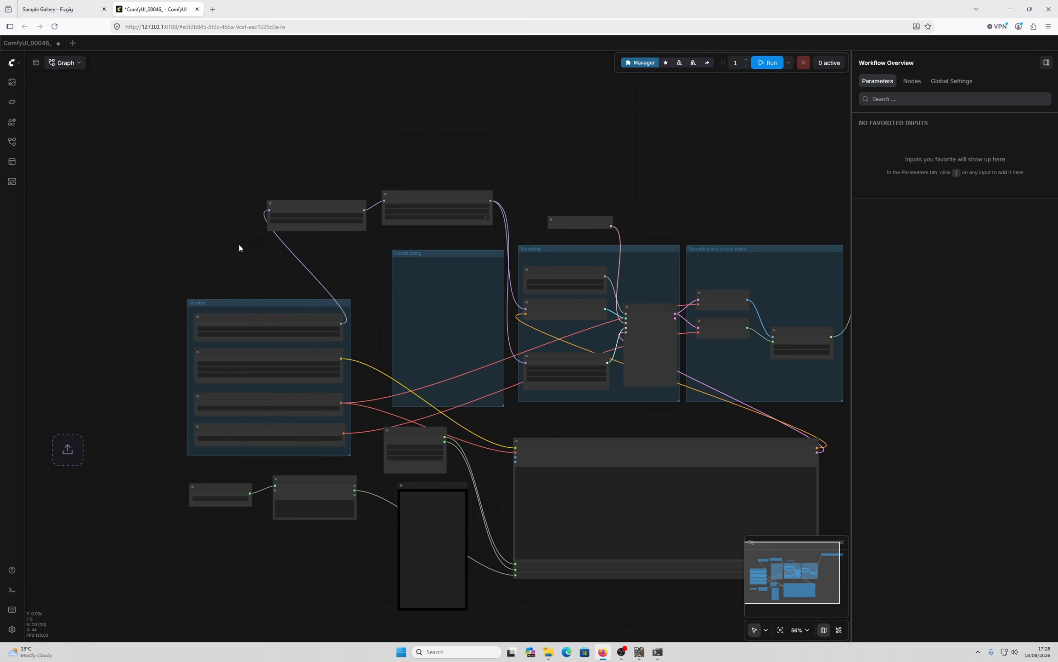
# Step: In the ComfyUI workflow, examine the Load LoRA and MiniMax-H3 Turbo LoRA nodes and the loaders in the Models group
pyautogui.scroll(5, 239, 245)
pyautogui.moveTo(236, 234); pyautogui.dragTo(150, 225)
pyautogui.scroll(8, 307, 180)
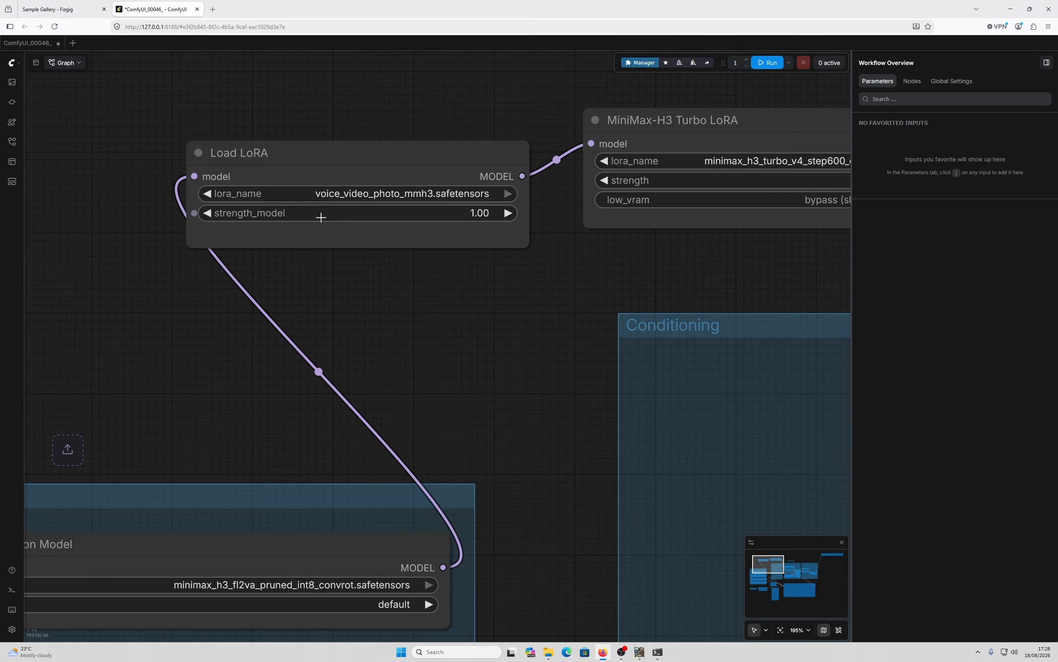
pyautogui.moveTo(483, 299); pyautogui.dragTo(456, 323)
pyautogui.scroll(-3, 375, 321)
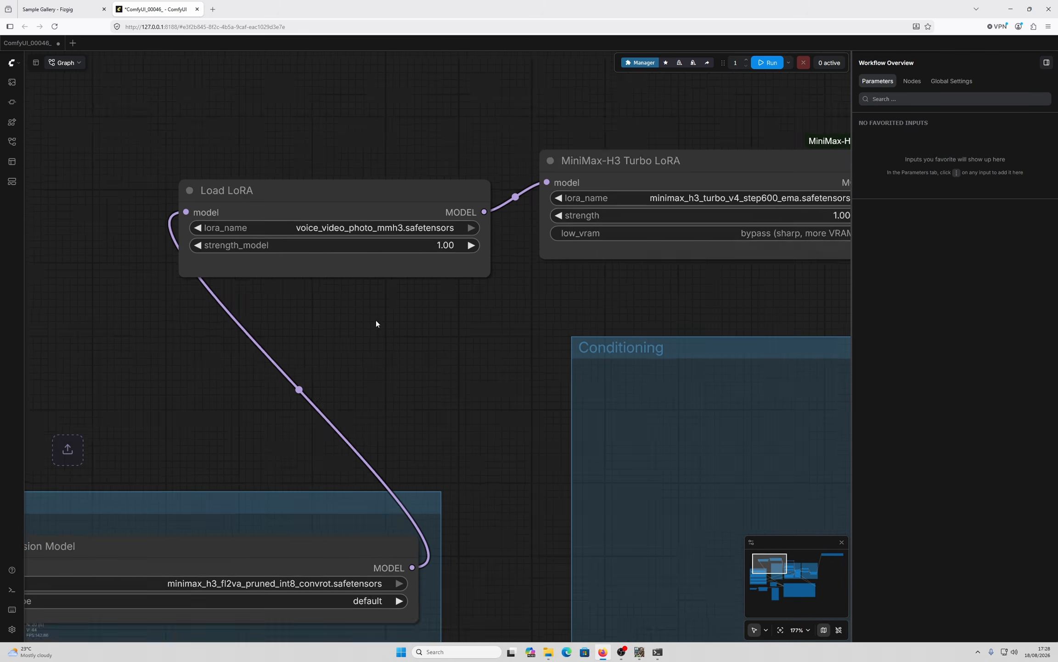
pyautogui.moveTo(414, 366); pyautogui.dragTo(367, 307)
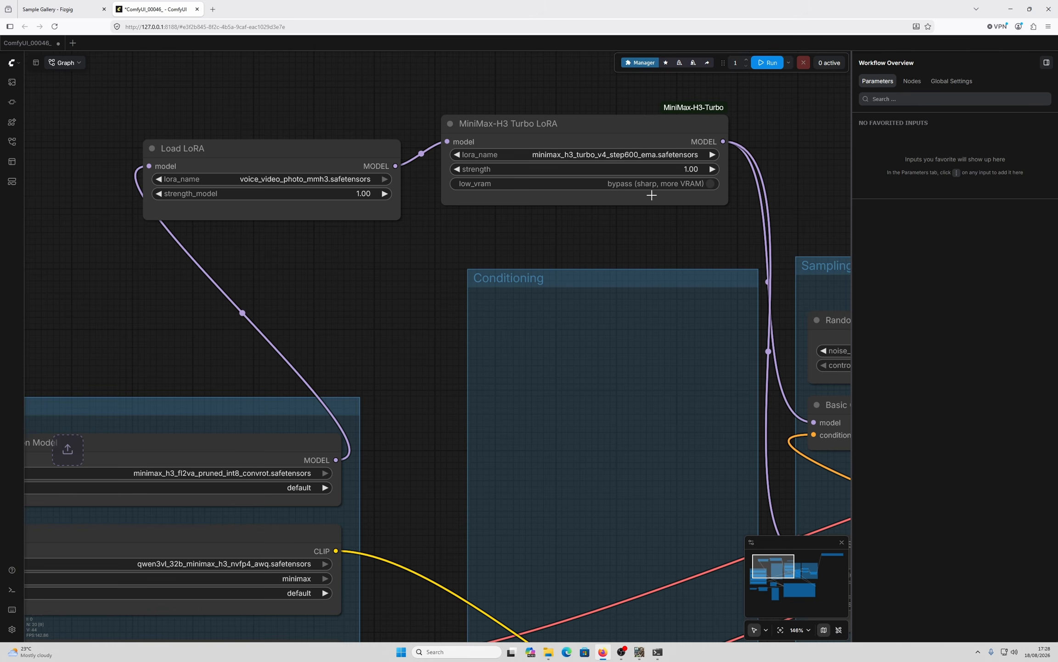
pyautogui.scroll(-10, 590, 216)
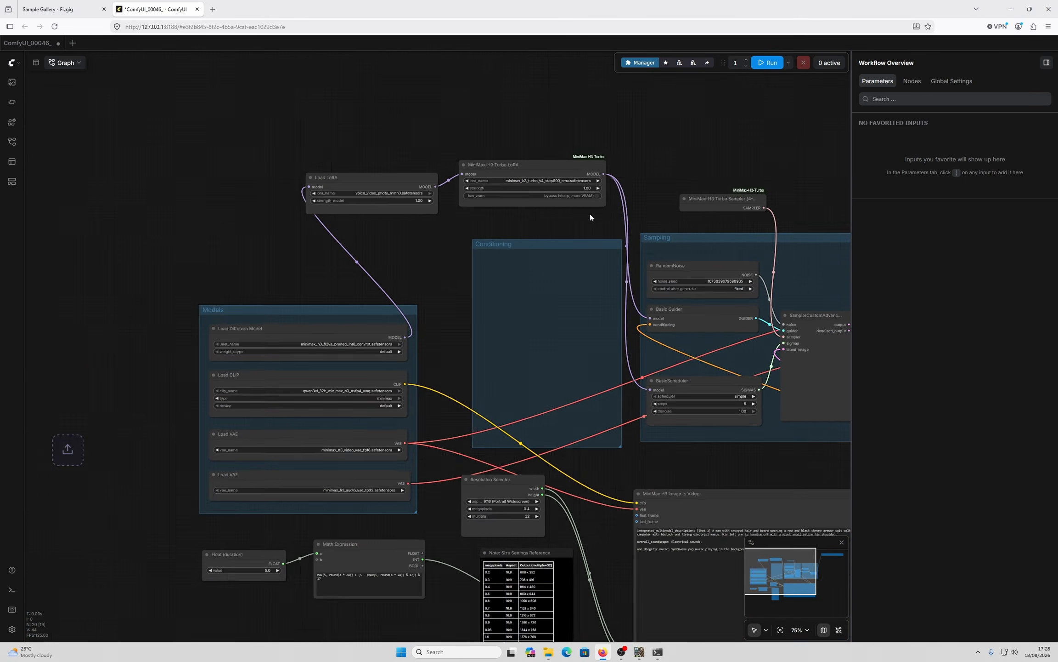
pyautogui.scroll(4, 304, 426)
pyautogui.scroll(2, 458, 392)
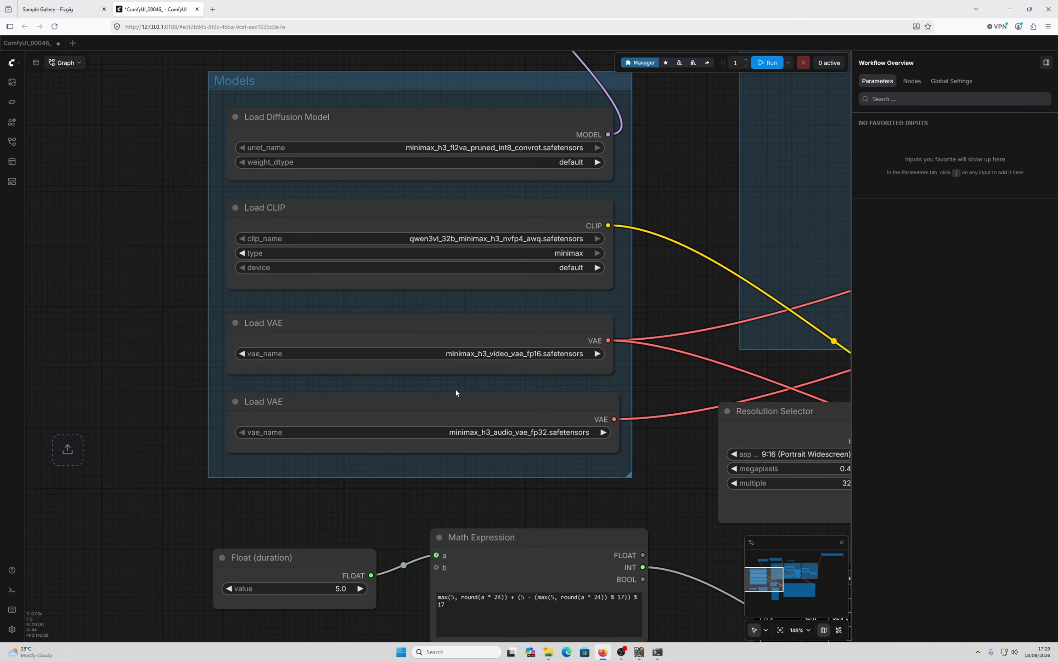
pyautogui.scroll(-10, 453, 389)
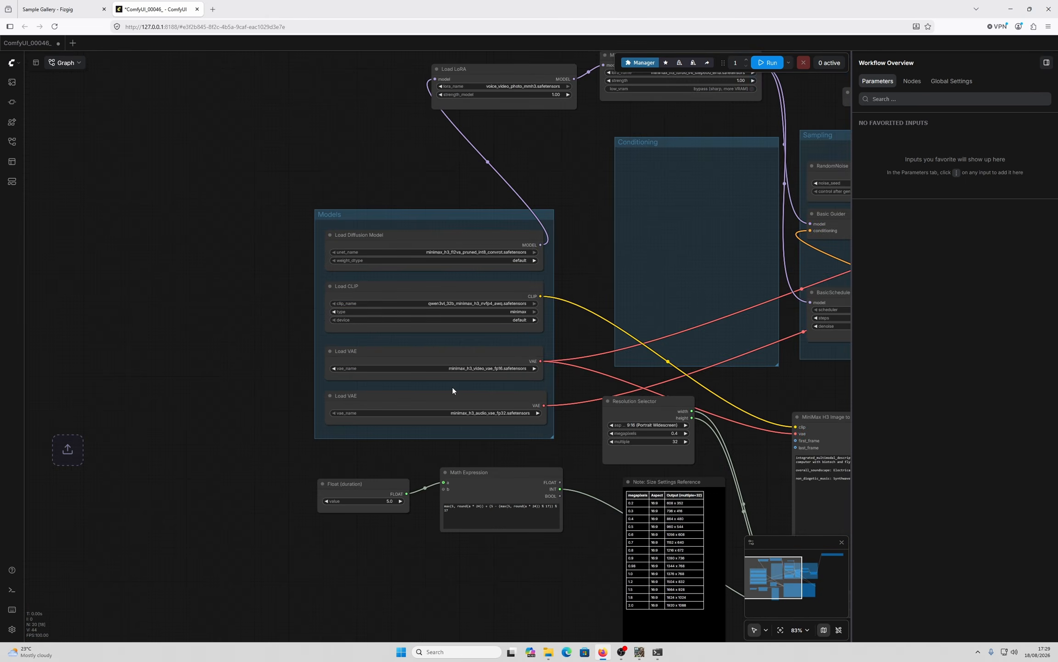
# Step: Examine the prompt in the MiniMax H3 Image to Video node and how that node connects to the rest of the workflow
pyautogui.moveTo(504, 278); pyautogui.dragTo(187, 197)
pyautogui.scroll(10, 448, 430)
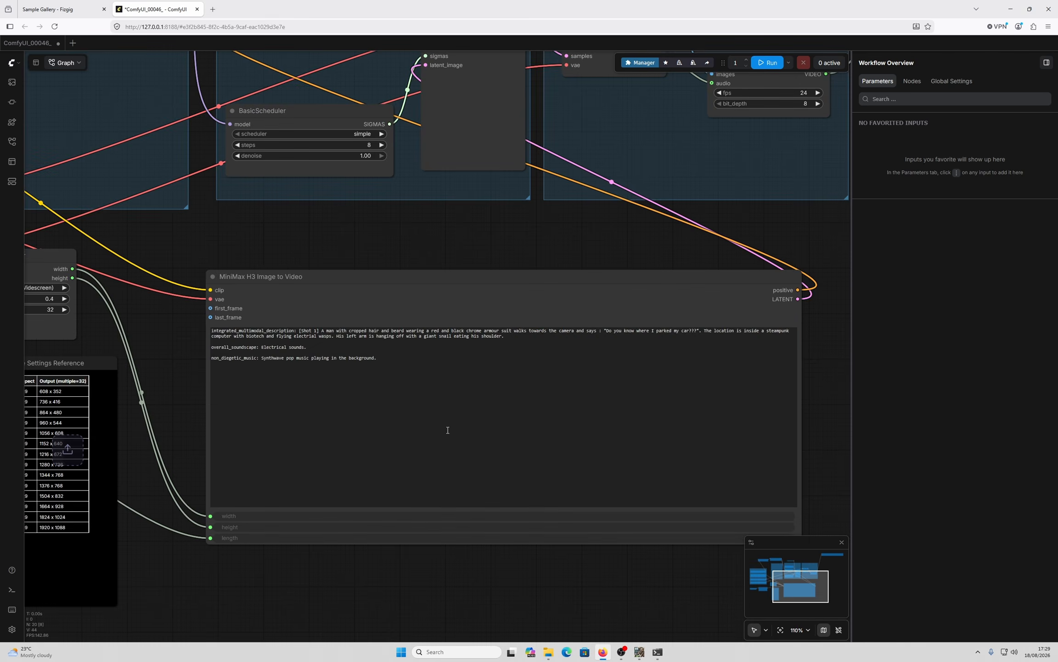
pyautogui.scroll(-1, 400, 430)
pyautogui.scroll(1, 400, 431)
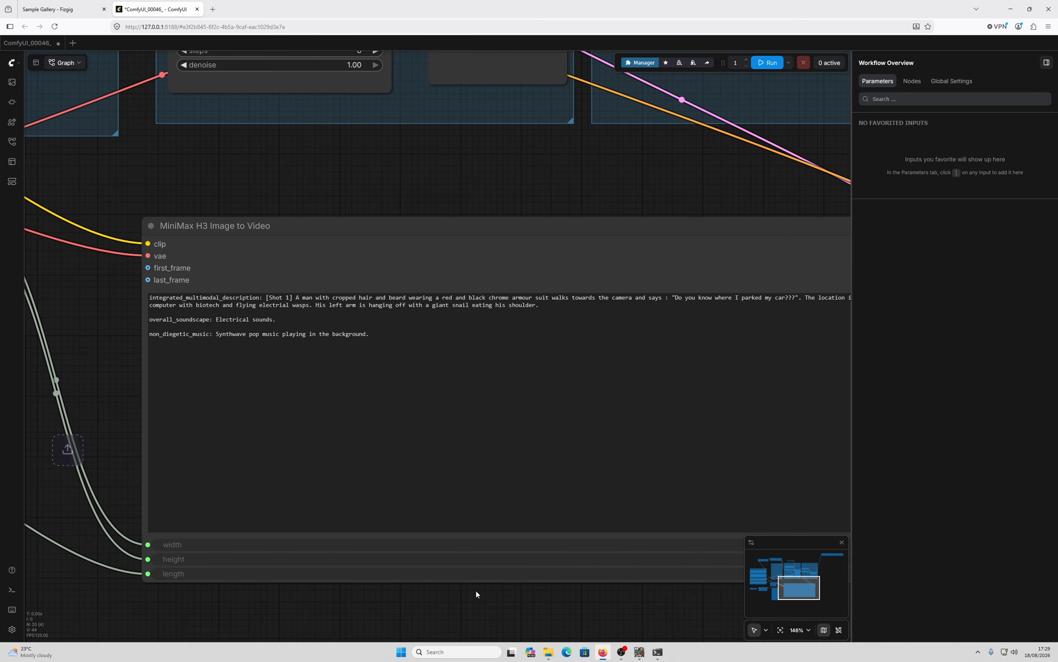
pyautogui.moveTo(476, 594); pyautogui.dragTo(424, 586)
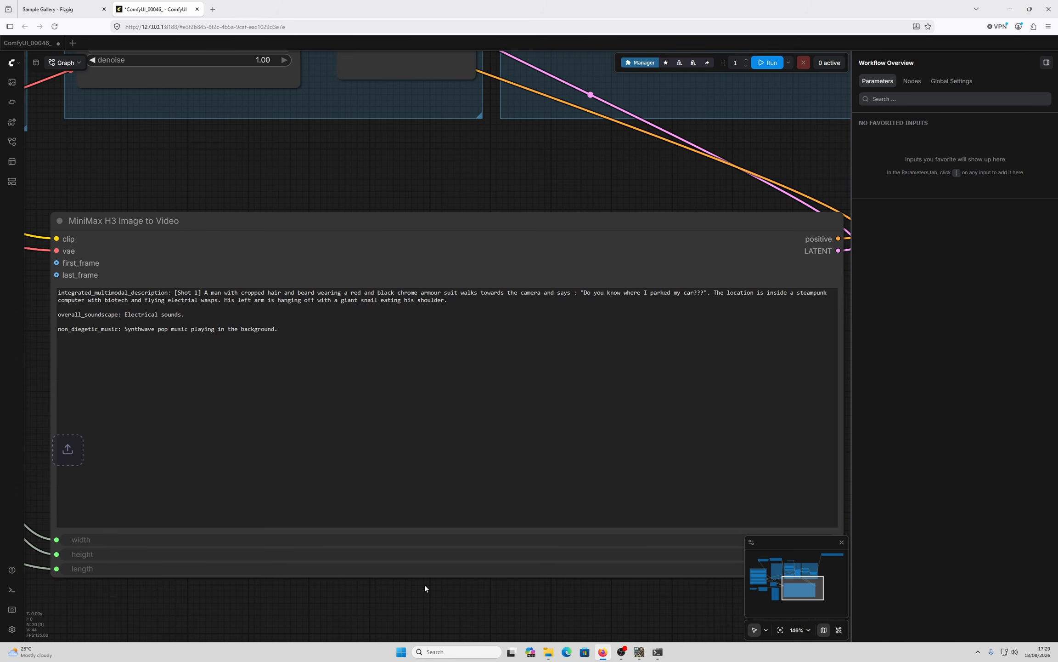
pyautogui.scroll(-4, 432, 580)
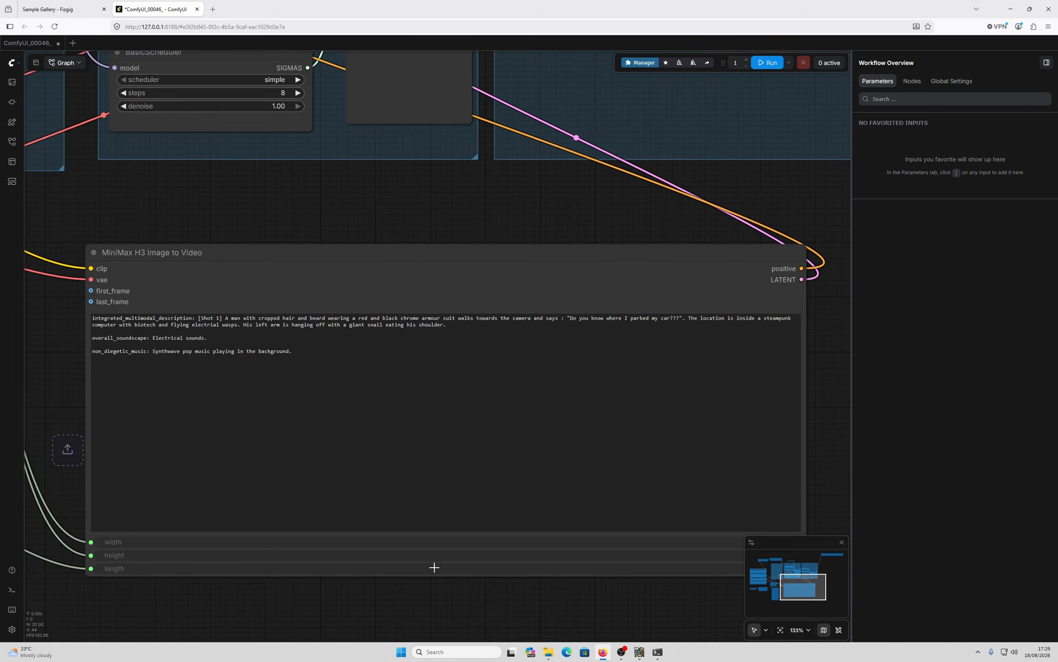
pyautogui.scroll(-2, 438, 554)
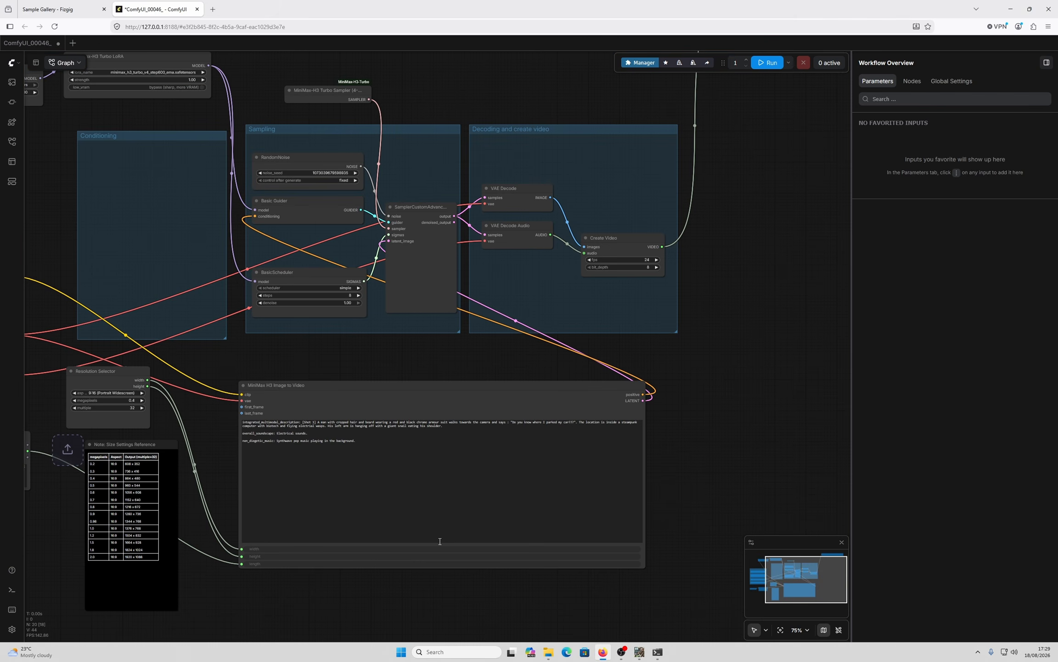
pyautogui.scroll(9, 336, 474)
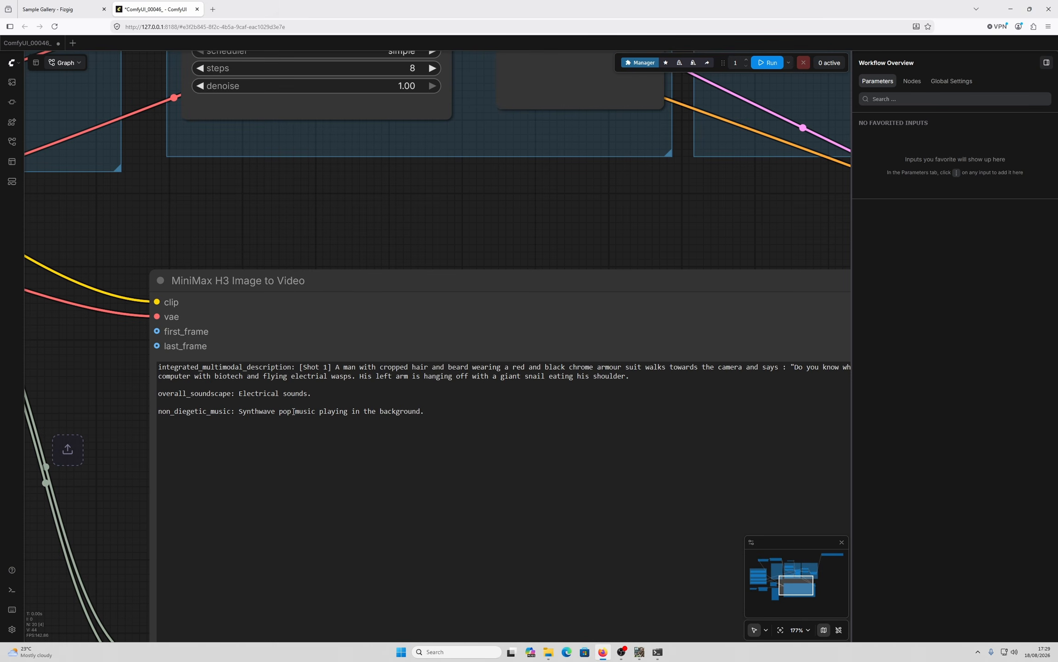
pyautogui.scroll(-12, 348, 398)
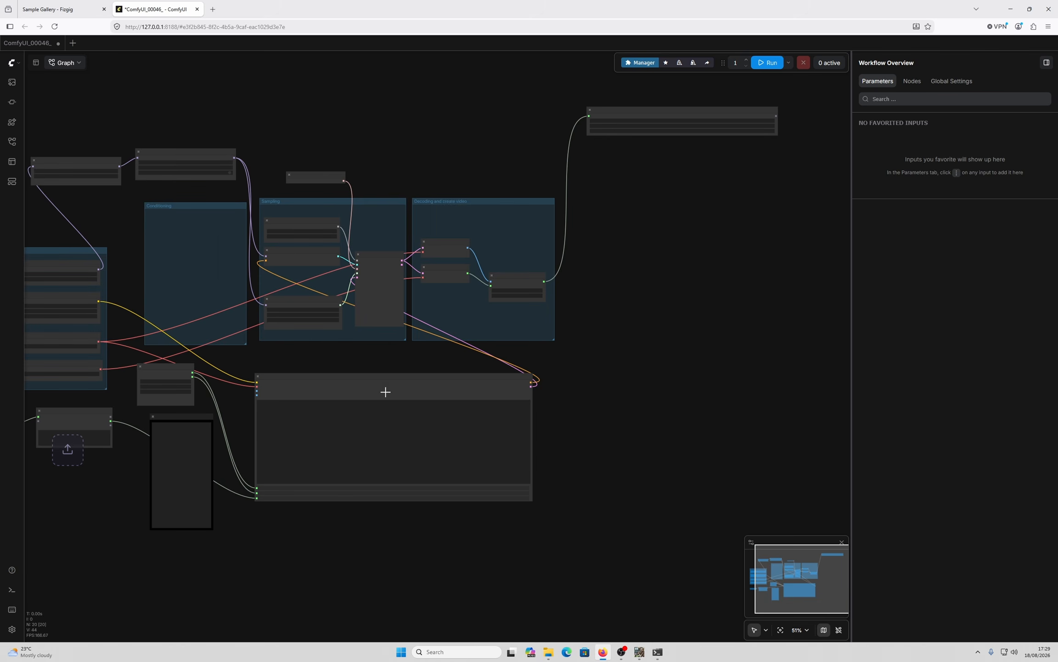
pyautogui.moveTo(290, 536); pyautogui.dragTo(354, 533)
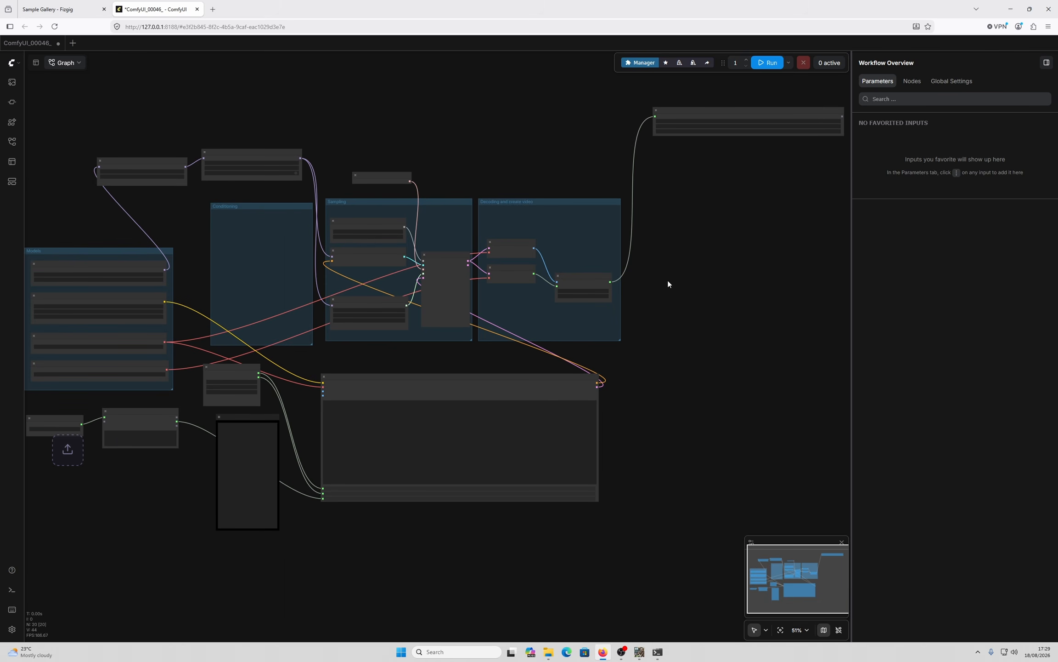
# Step: Run the workflow and set RandomNoise's control after generate to randomize, changing its noise seed
pyautogui.click(764, 65)
pyautogui.moveTo(709, 281); pyautogui.dragTo(720, 334)
pyautogui.scroll(5, 501, 287)
pyautogui.scroll(4, 501, 287)
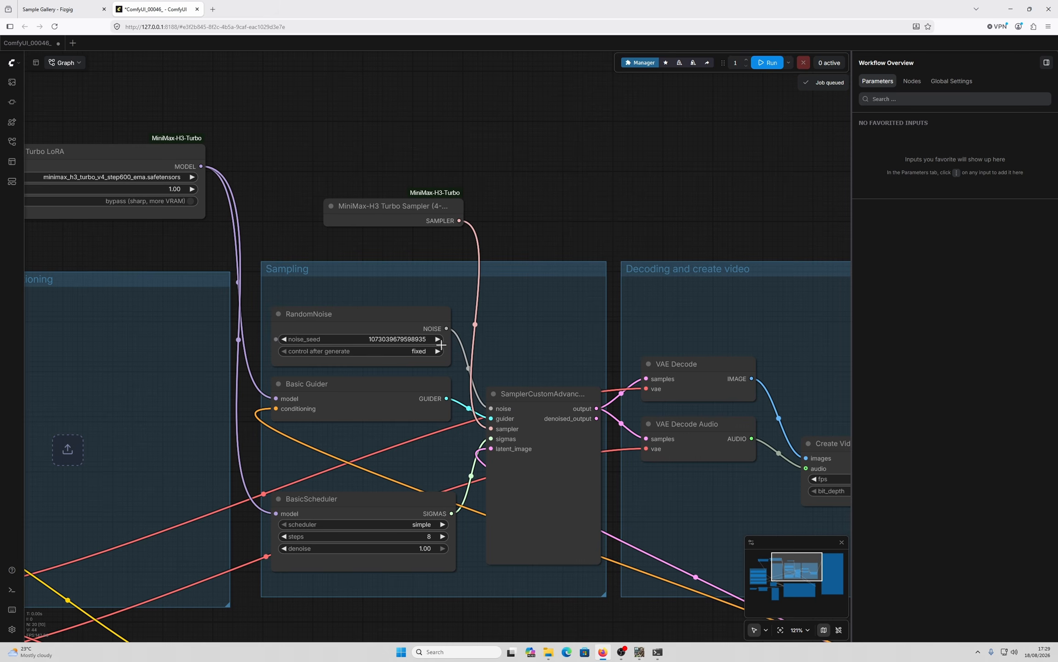
pyautogui.click(438, 351)
pyautogui.moveTo(368, 341); pyautogui.dragTo(866, 344)
pyautogui.scroll(-7, 568, 208)
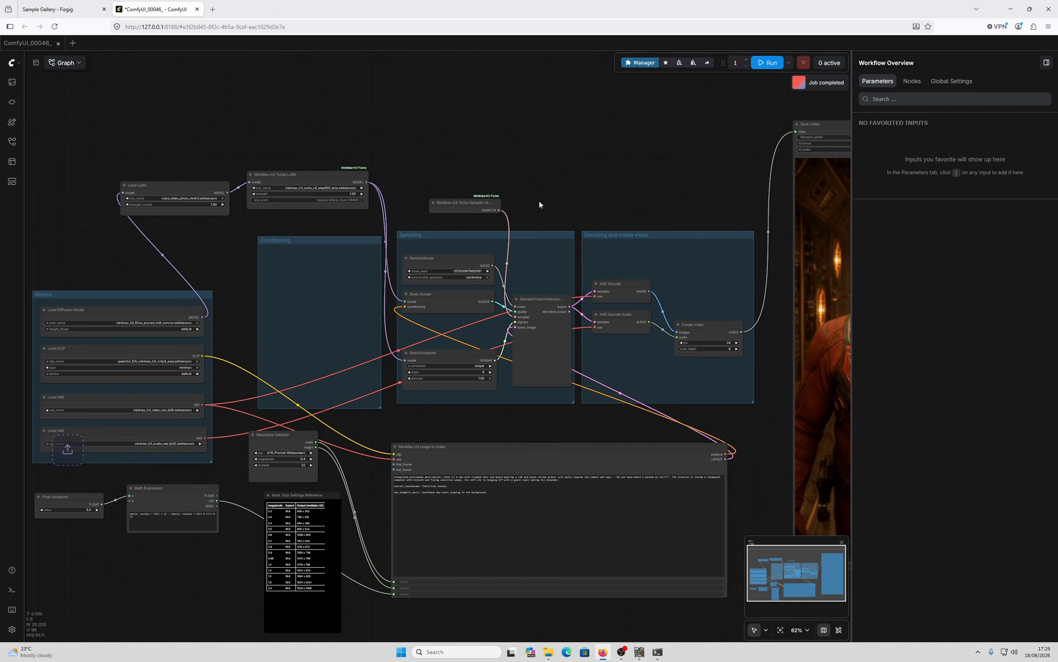
# Step: Play the generated video in the Save Video node and examine the character's likeness up close
pyautogui.moveTo(701, 252); pyautogui.dragTo(381, 212)
pyautogui.moveTo(794, 290); pyautogui.dragTo(736, 287)
pyautogui.click(540, 317)
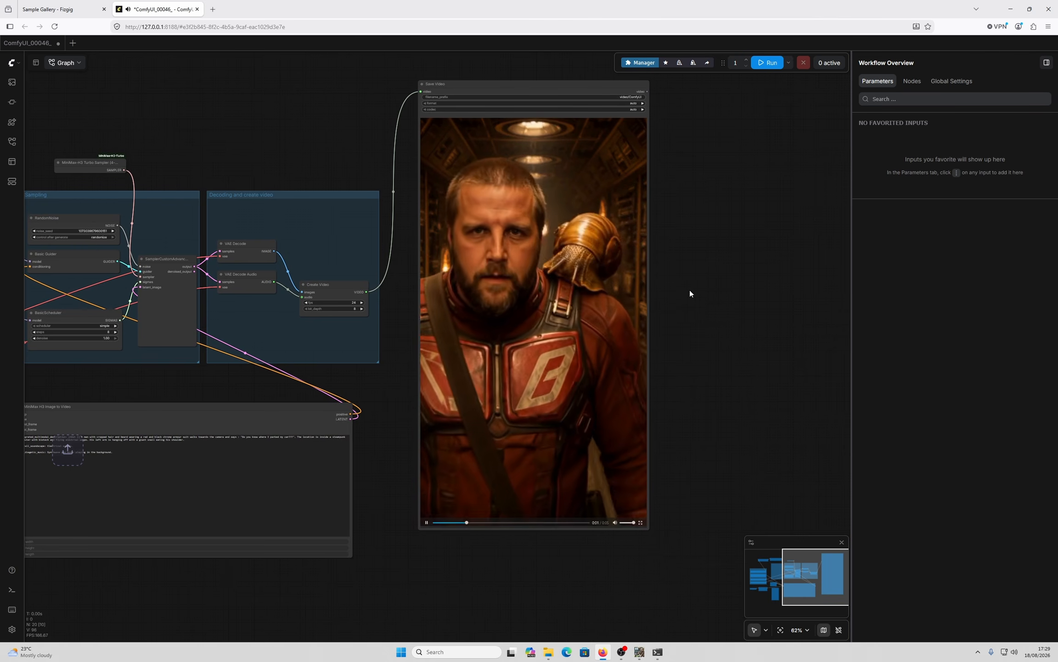
pyautogui.scroll(2, 690, 289)
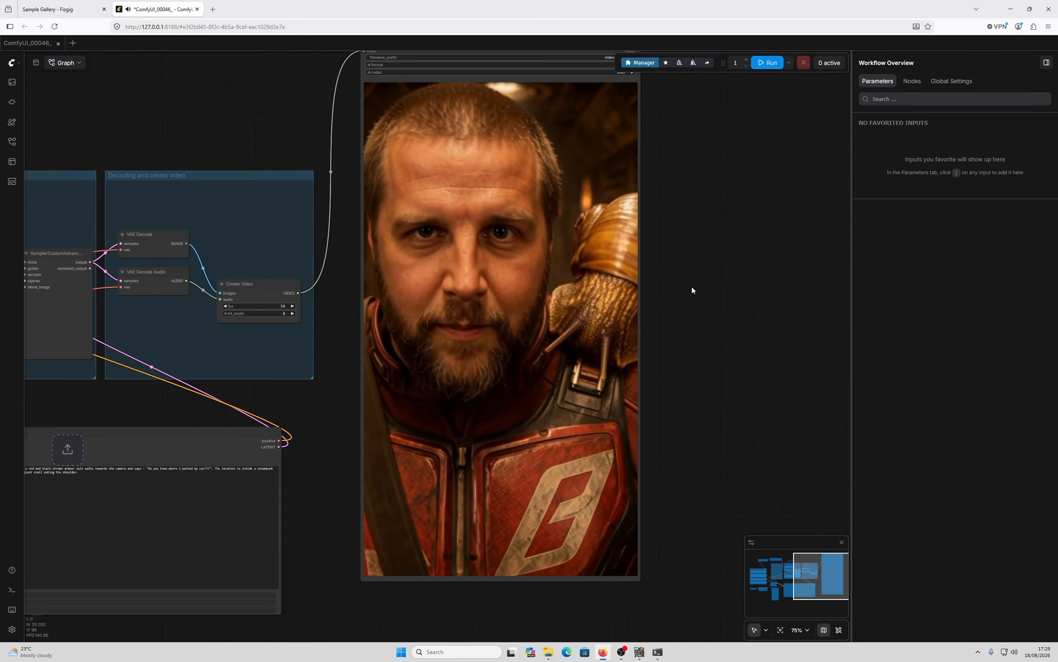
pyautogui.scroll(-3, 693, 288)
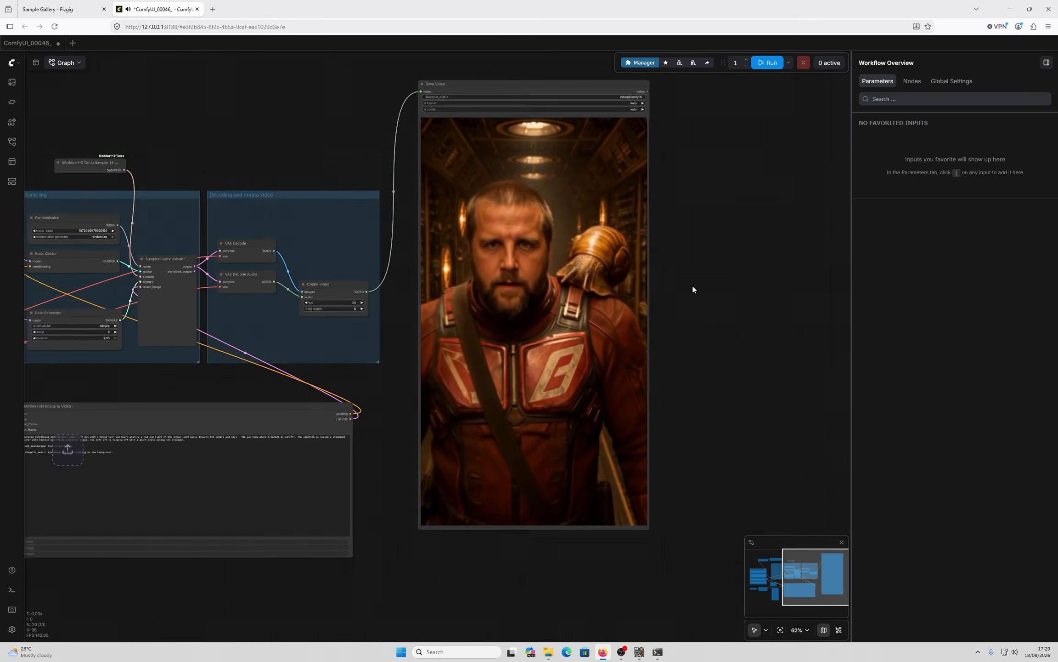
pyautogui.scroll(3, 398, 349)
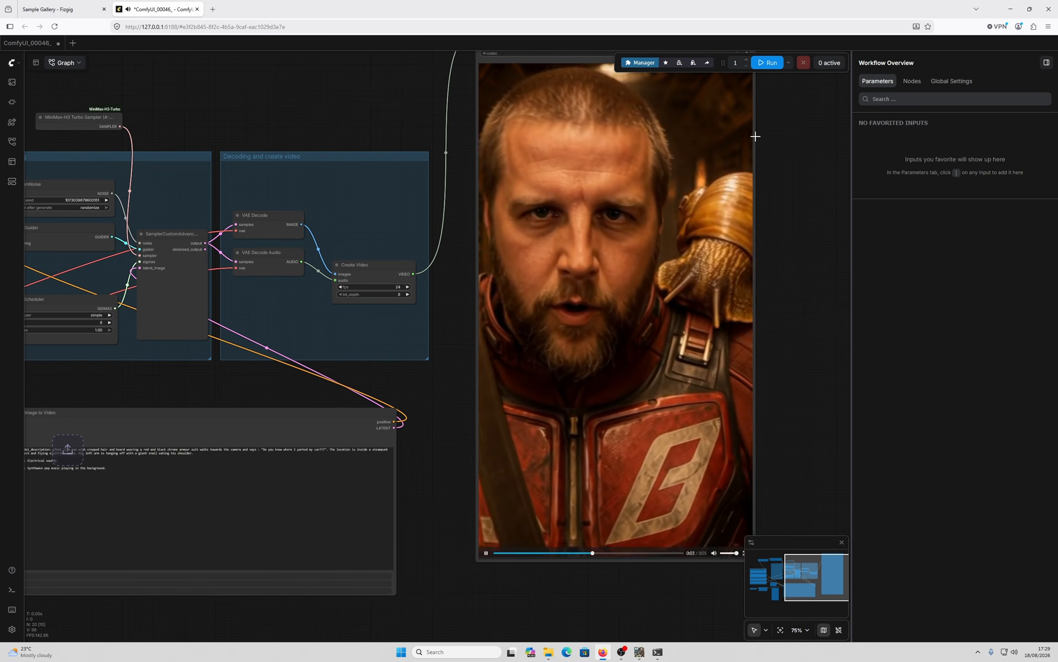
# Step: Queue another generation of the workflow and inspect the sampler's preview alongside the image-to-video prompt
pyautogui.hotkey('ctrl', 'Return')
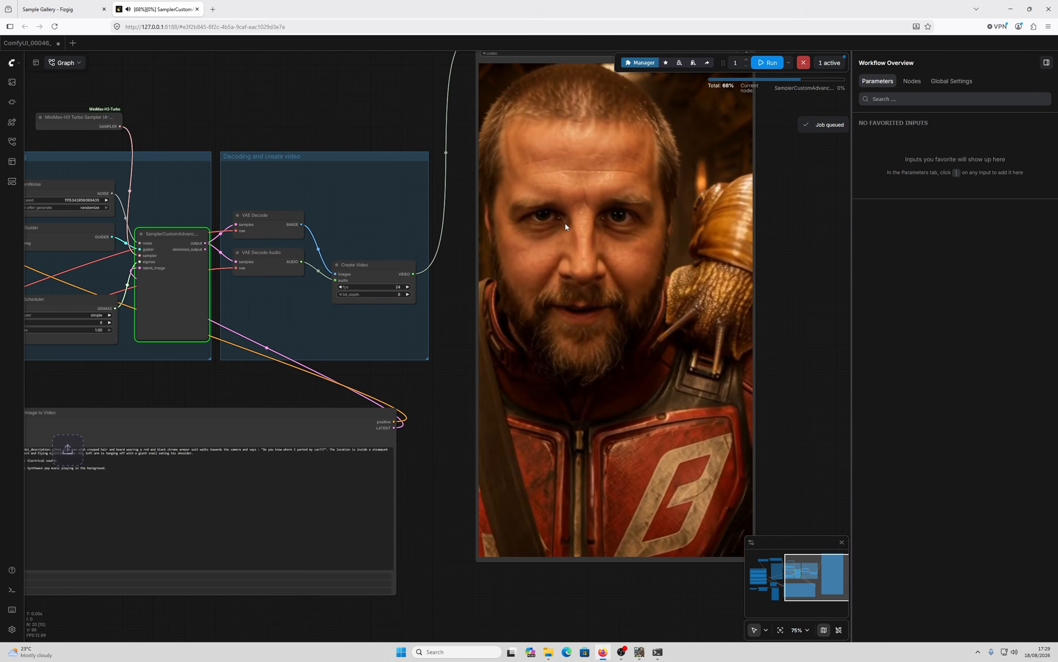
pyautogui.moveTo(312, 197); pyautogui.dragTo(568, 223)
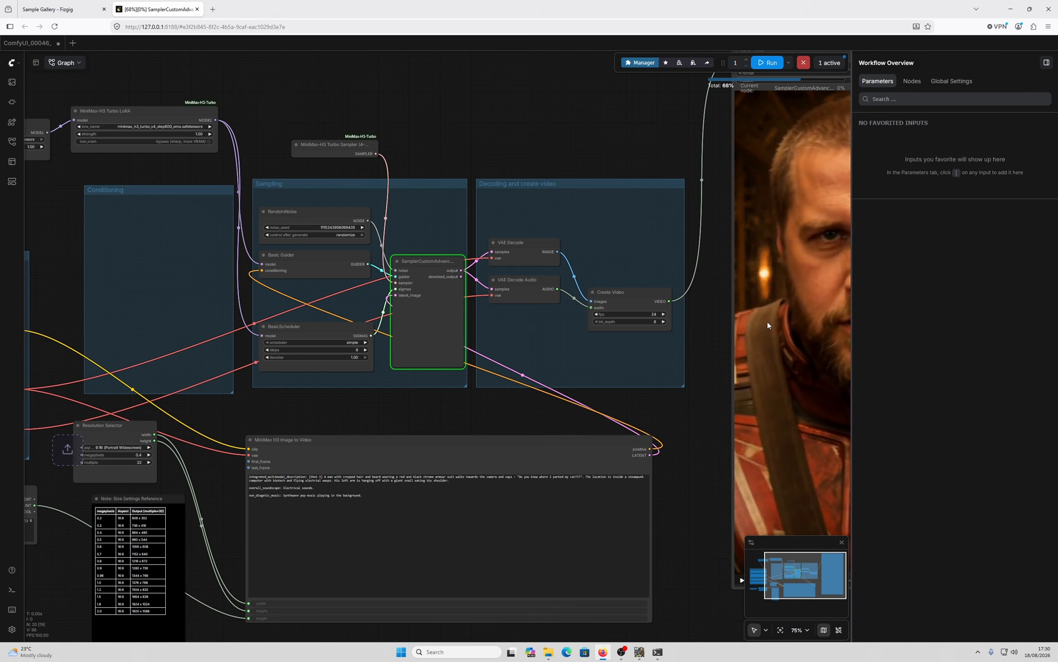
pyautogui.moveTo(600, 302)
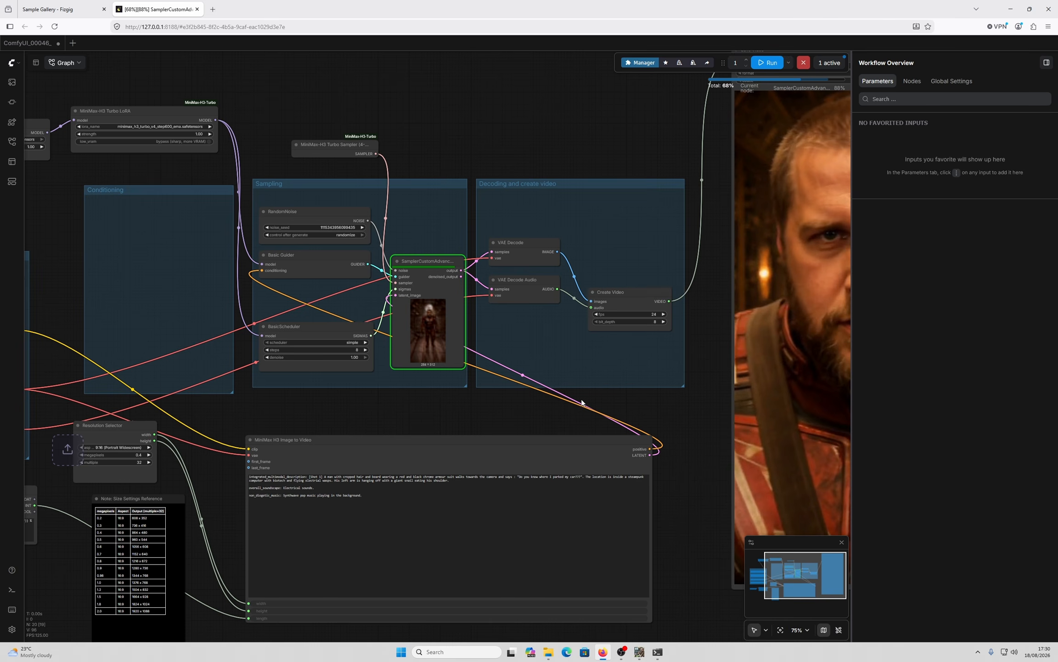
pyautogui.scroll(8, 396, 454)
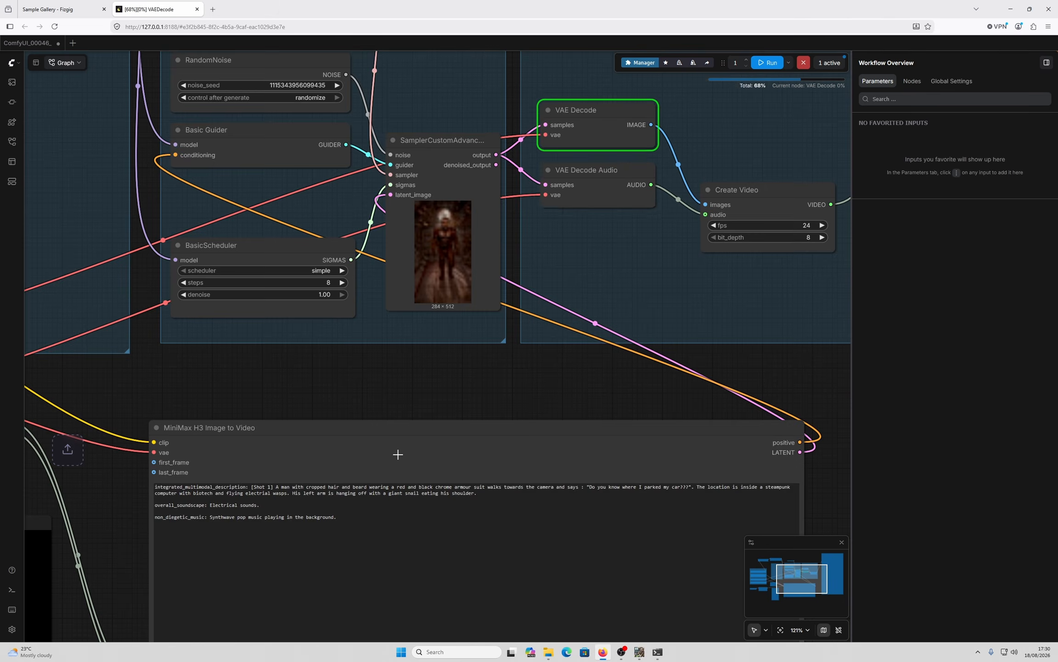
# Step: Change the man's outfit in the MiniMax H3 Image to Video prompt to "dracula suit"
pyautogui.click(494, 491)
pyautogui.moveTo(514, 498); pyautogui.dragTo(391, 499)
pyautogui.write('dracula ')
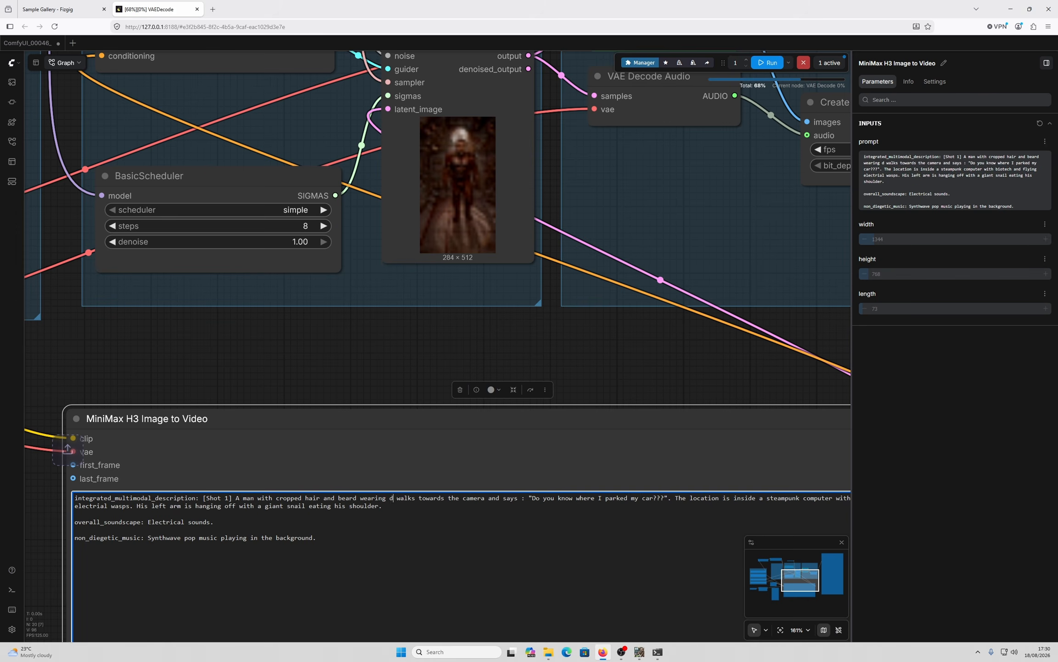
pyautogui.write('suit')
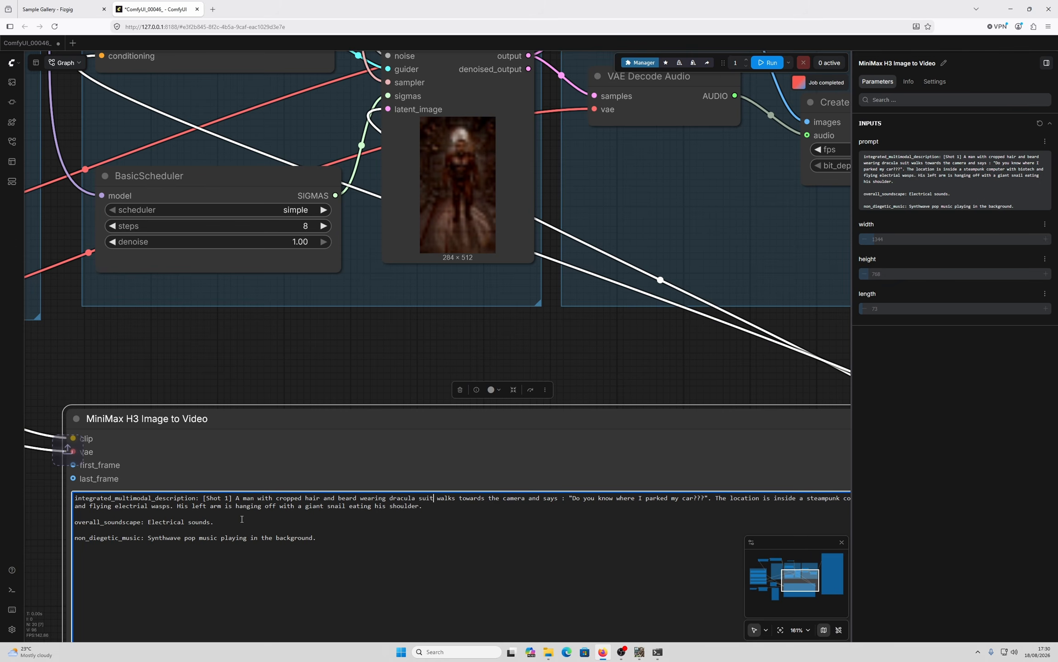
# Step: Play the finished armour-suit video in the Save Video node and inspect the character's face up close
pyautogui.scroll(-12, 261, 469)
pyautogui.scroll(5, 731, 336)
pyautogui.moveTo(790, 354); pyautogui.dragTo(480, 396)
pyautogui.click(486, 393)
pyautogui.scroll(2, 487, 395)
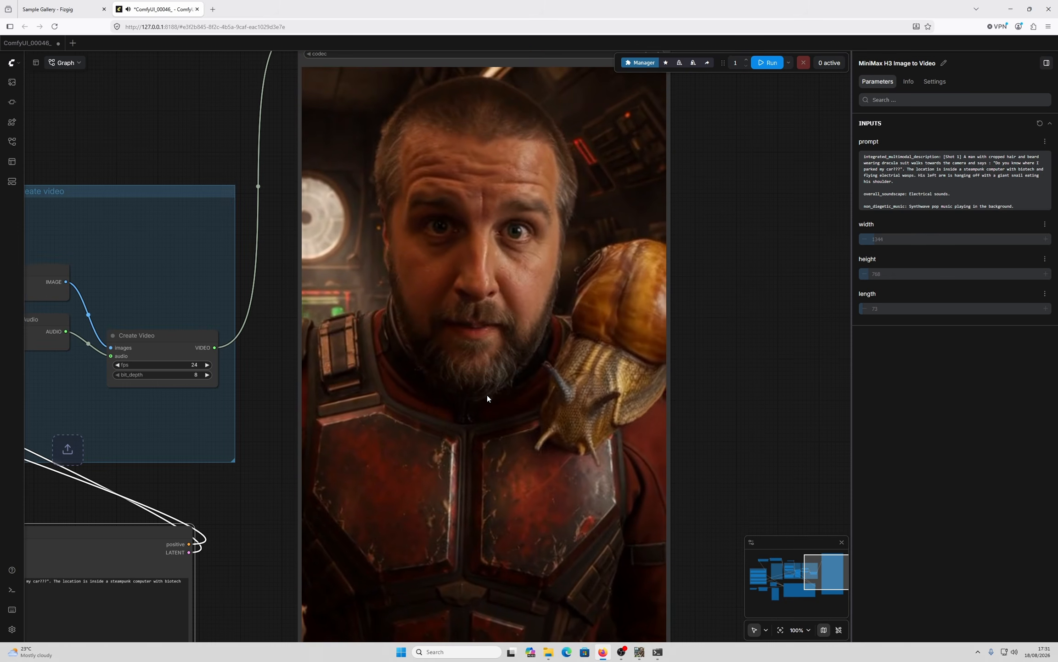
pyautogui.scroll(-8, 487, 391)
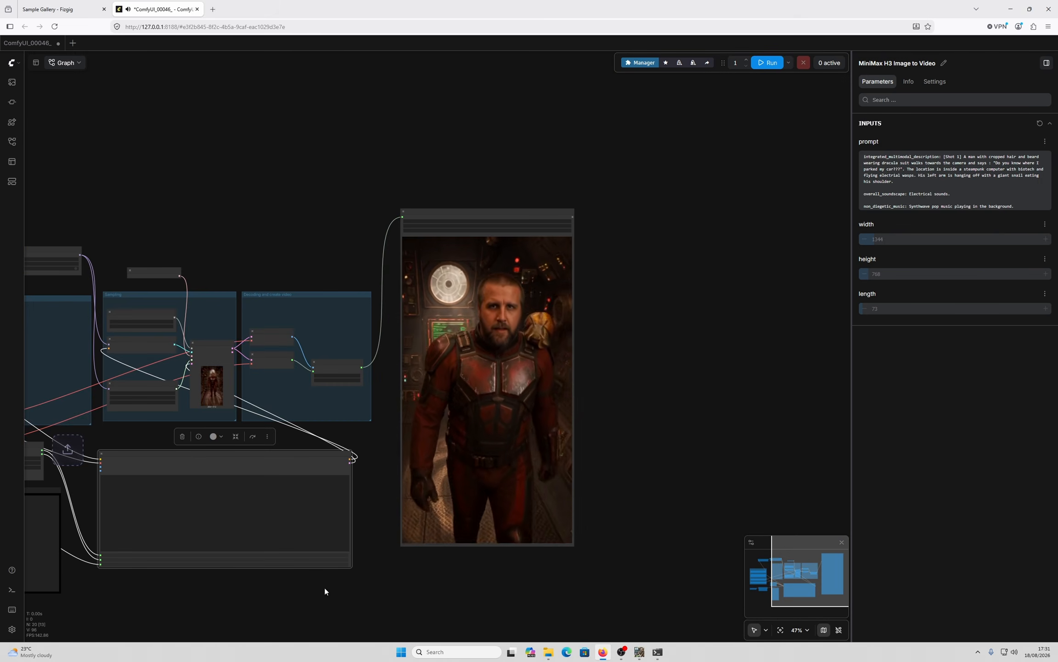
# Step: Set the prompt's overall_soundscape to "seaside sounds"
pyautogui.moveTo(324, 587); pyautogui.dragTo(444, 562)
pyautogui.scroll(10, 486, 402)
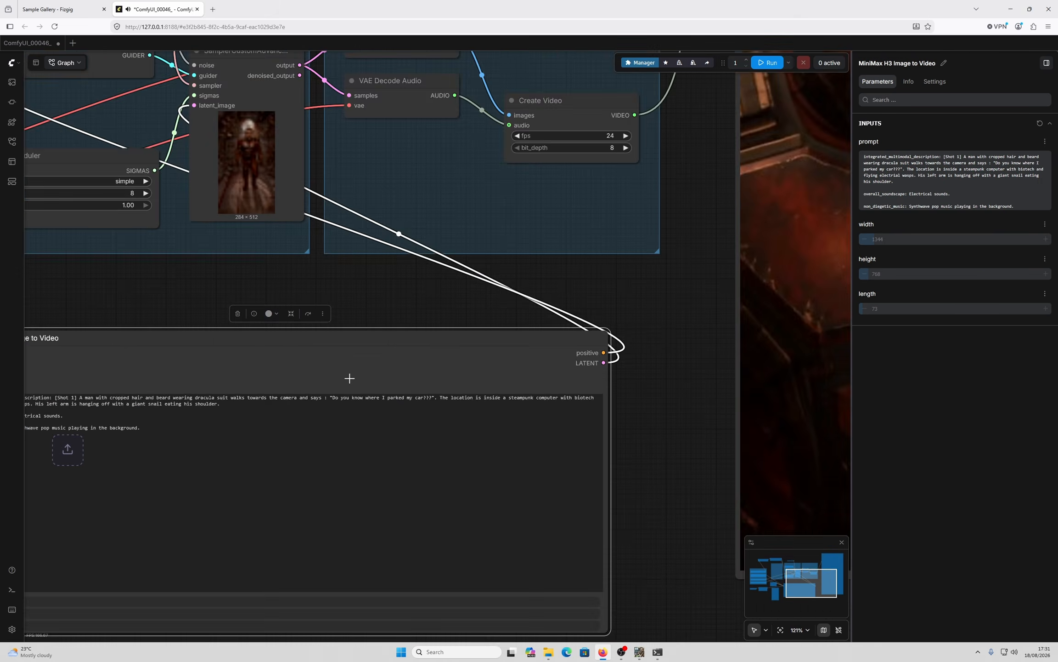
pyautogui.scroll(3, 388, 423)
pyautogui.moveTo(342, 264); pyautogui.dragTo(629, 195)
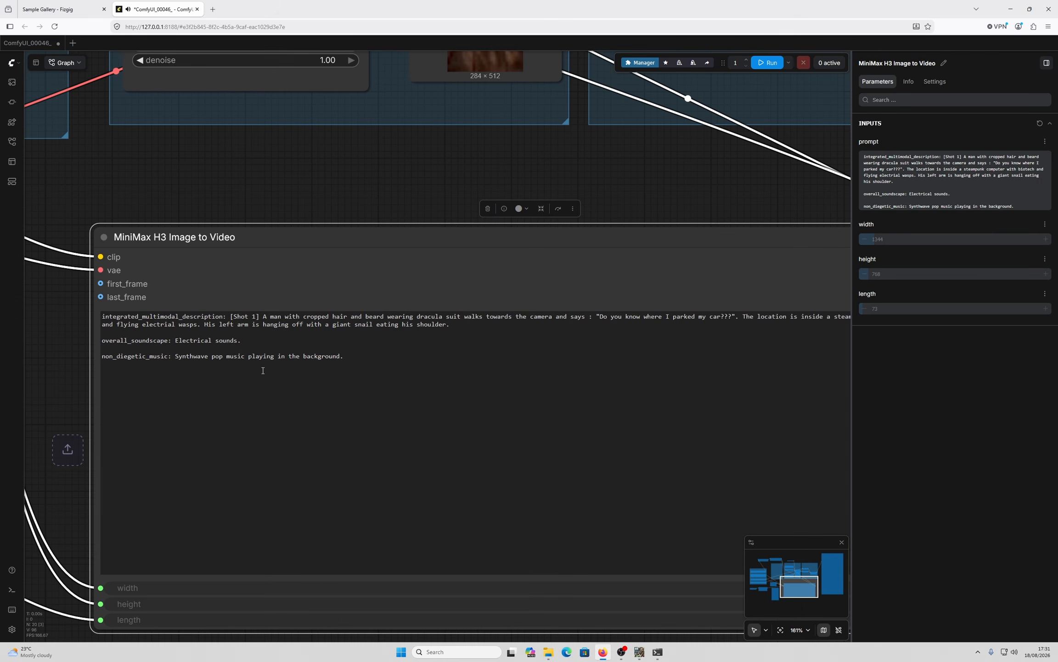
pyautogui.moveTo(240, 341)
pyautogui.mouseDown()
pyautogui.moveTo(194, 343)
pyautogui.moveTo(237, 343)
pyautogui.mouseUp()
pyautogui.click(194, 342)
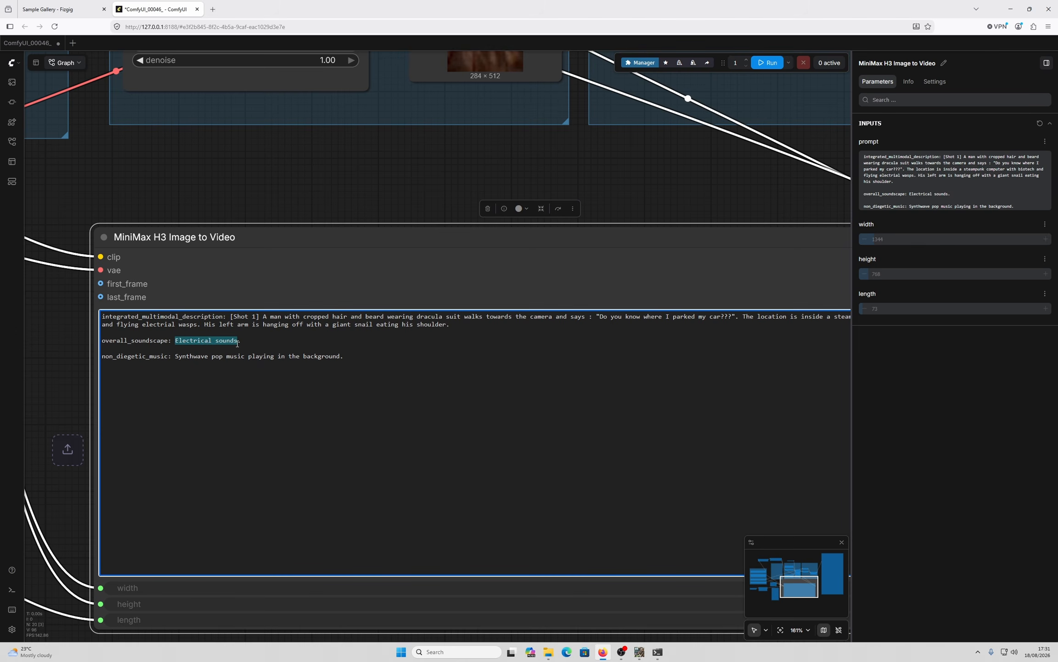
pyautogui.write('seaside sounds')
# Step: Replace the location and snail description in the prompt with "a small island, on the shore, sitting in the mouth of a giant whale"
pyautogui.scroll(-2, 291, 366)
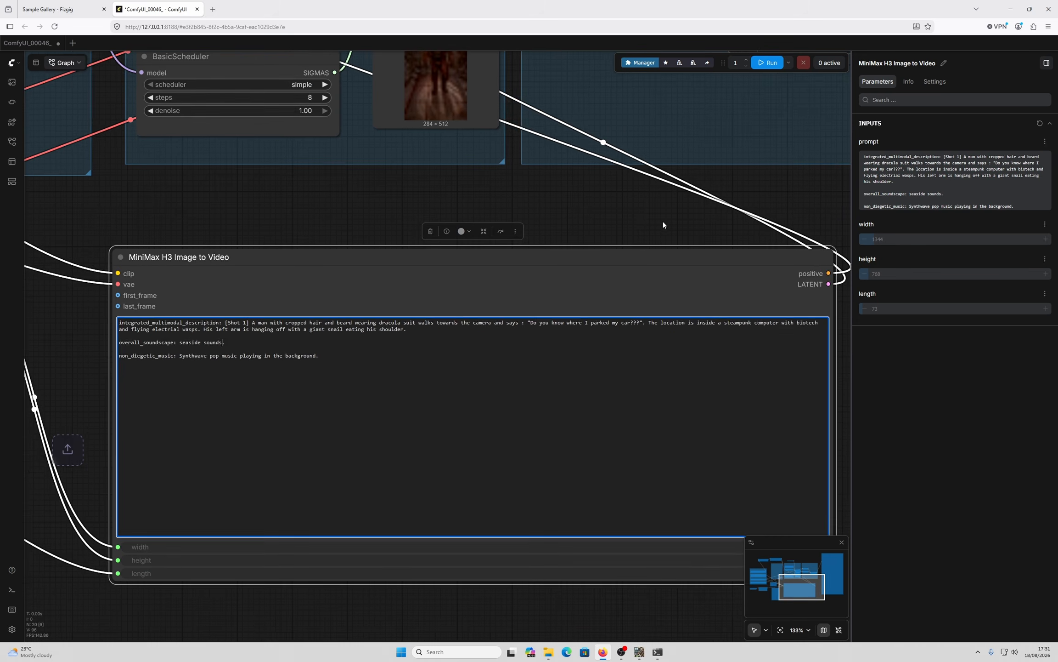
pyautogui.scroll(3, 652, 257)
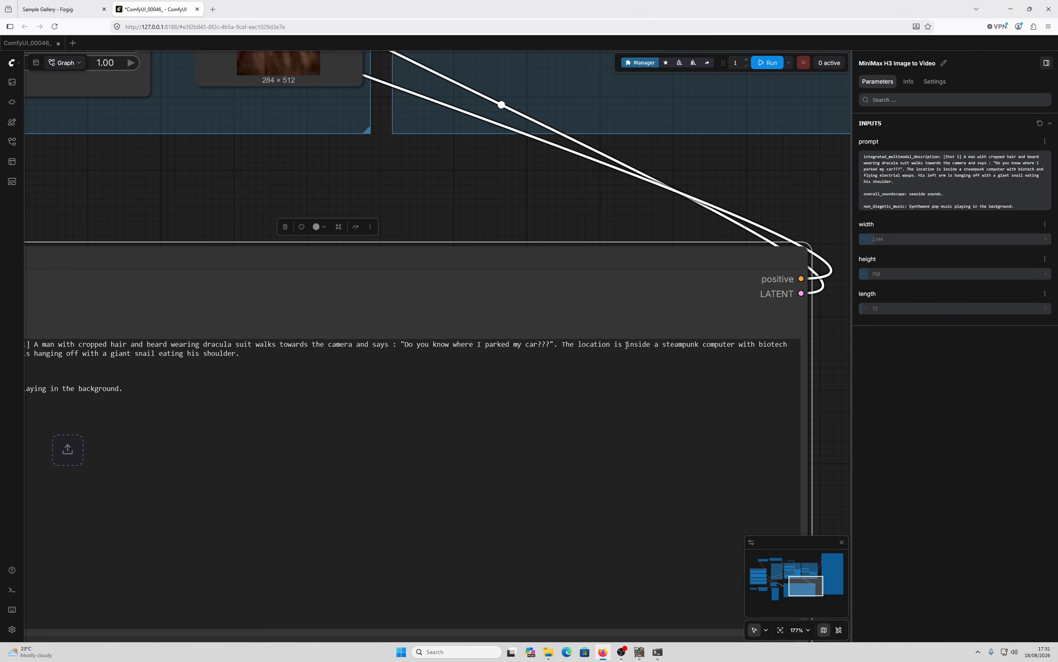
pyautogui.moveTo(627, 345); pyautogui.dragTo(353, 352)
pyautogui.scroll(-3, 713, 345)
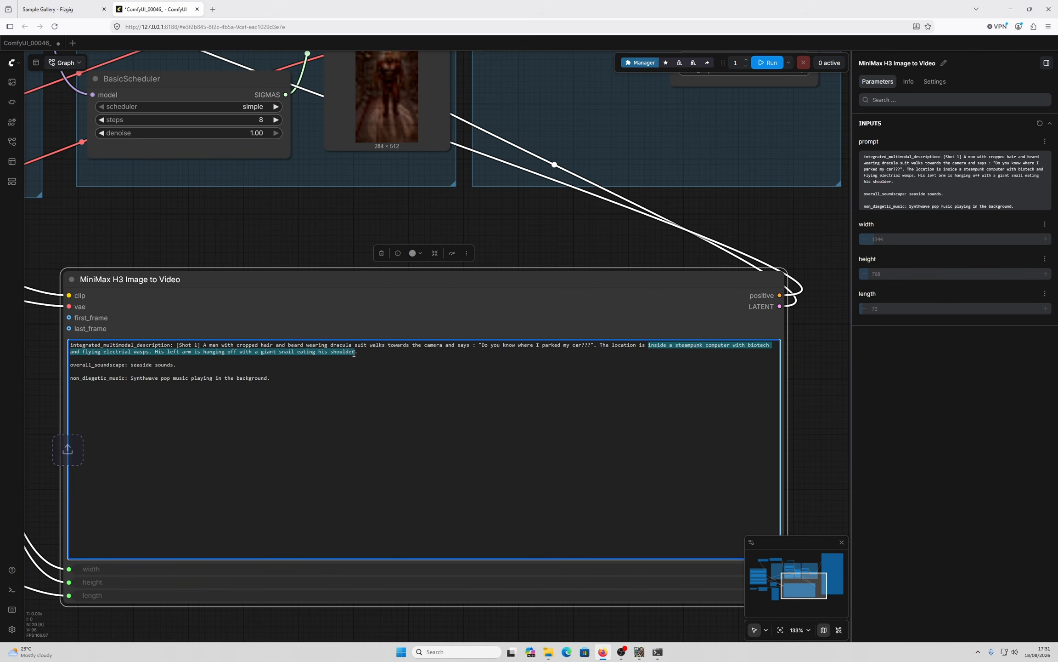
pyautogui.write('a small ')
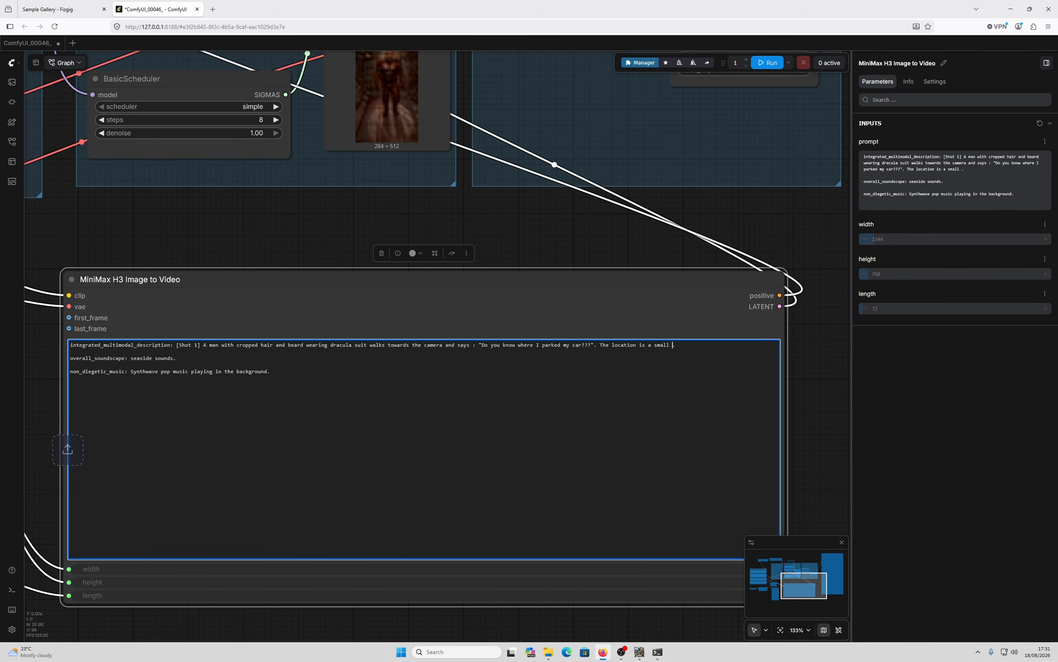
pyautogui.write('island, on the shore, sitting int eh mouth ')
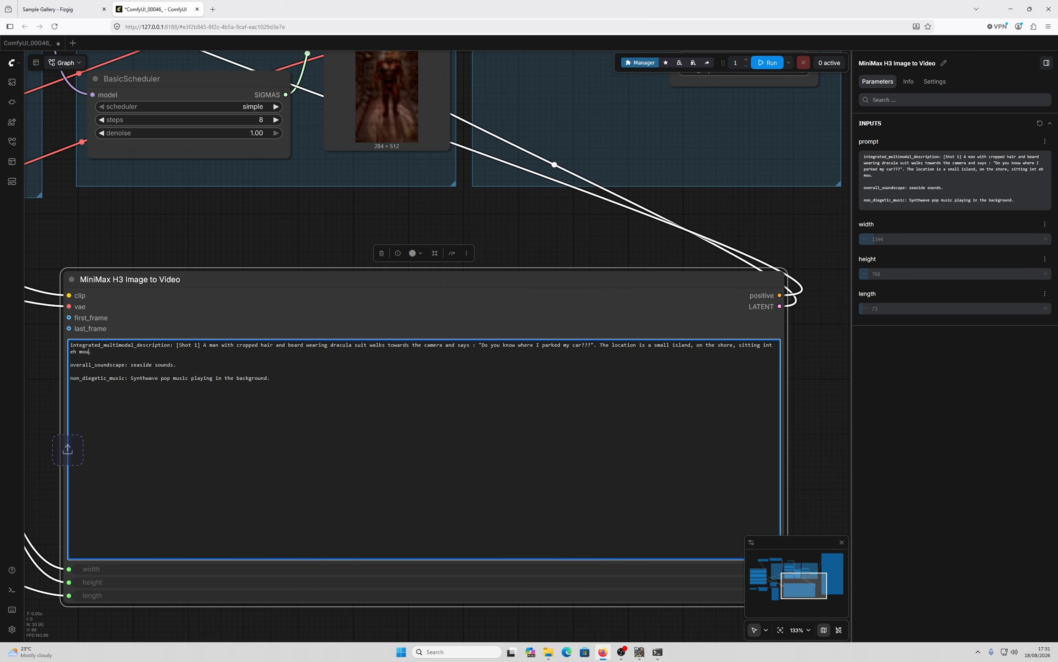
pyautogui.write('of a')
pyautogui.press('BackSpace')
pyautogui.press('BackSpace')
pyautogui.press('BackSpace')
pyautogui.press('BackSpace')
pyautogui.press('BackSpace')
pyautogui.press('BackSpace')
pyautogui.press('BackSpace')
pyautogui.press('BackSpace')
pyautogui.press('BackSpace')
pyautogui.press('BackSpace')
pyautogui.press('BackSpace')
pyautogui.press('BackSpace')
pyautogui.press('BackSpace')
pyautogui.press('BackSpace')
pyautogui.press('BackSpace')
pyautogui.press('BackSpace')
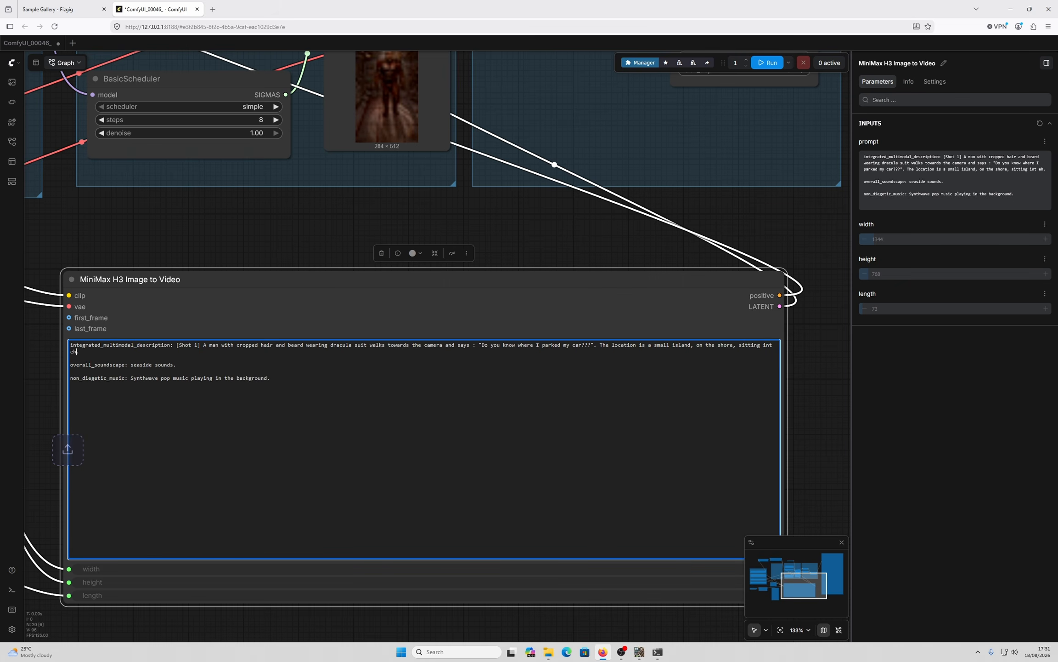
pyautogui.write('the mouth of a')
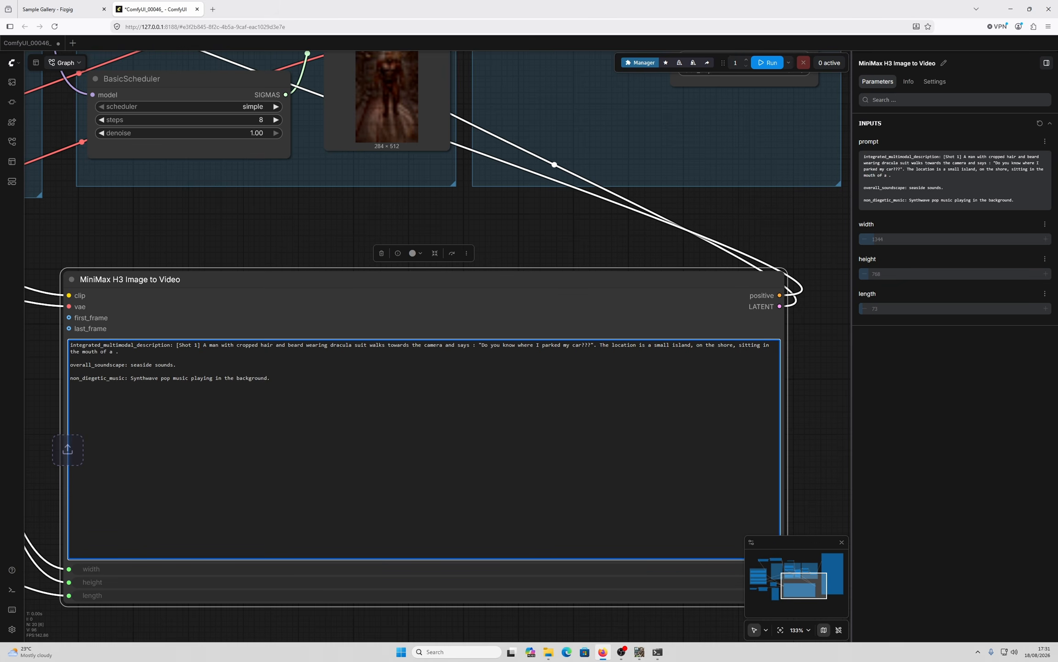
pyautogui.write(' whale')
pyautogui.press('Left')
pyautogui.write('giant')
# Step: Replace "walks towards" with "looks" in the prompt and run the workflow
pyautogui.moveTo(353, 346); pyautogui.dragTo(410, 345)
pyautogui.write('looks')
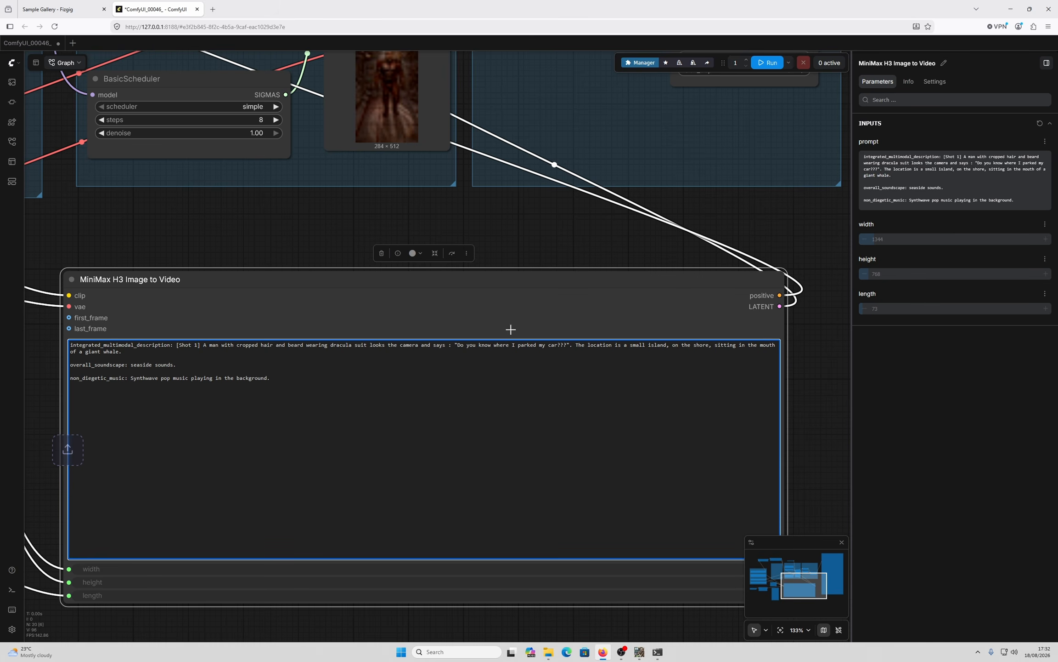
pyautogui.hotkey('ctrl', 'Return')
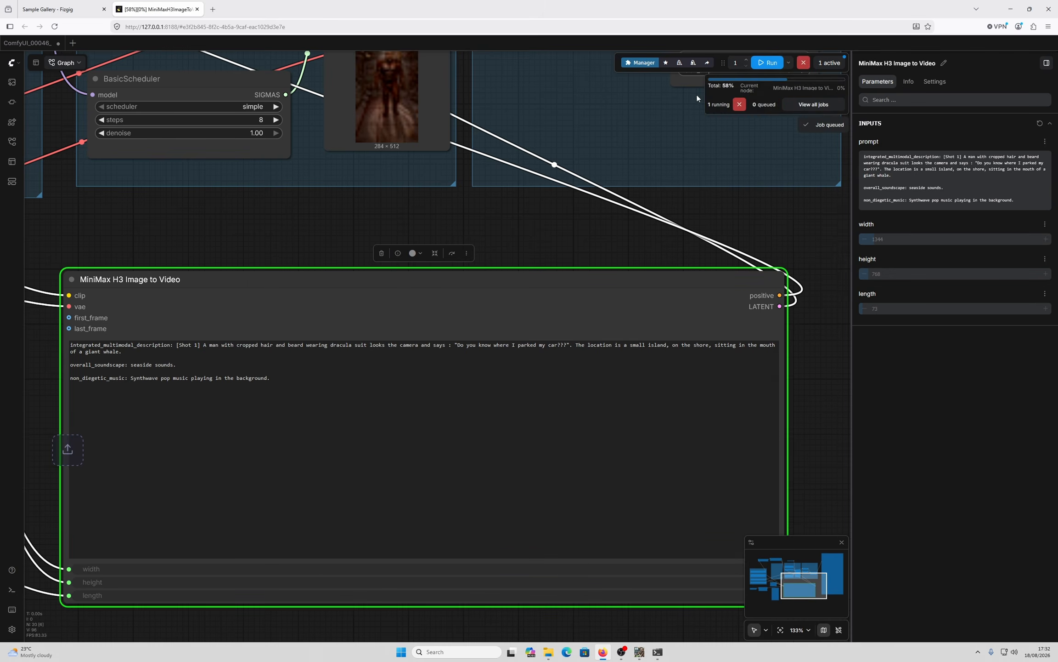
# Step: Examine the revised prompt and the sampler's live preview up close while the video generates
pyautogui.scroll(-2, 420, 251)
pyautogui.scroll(-1, 420, 250)
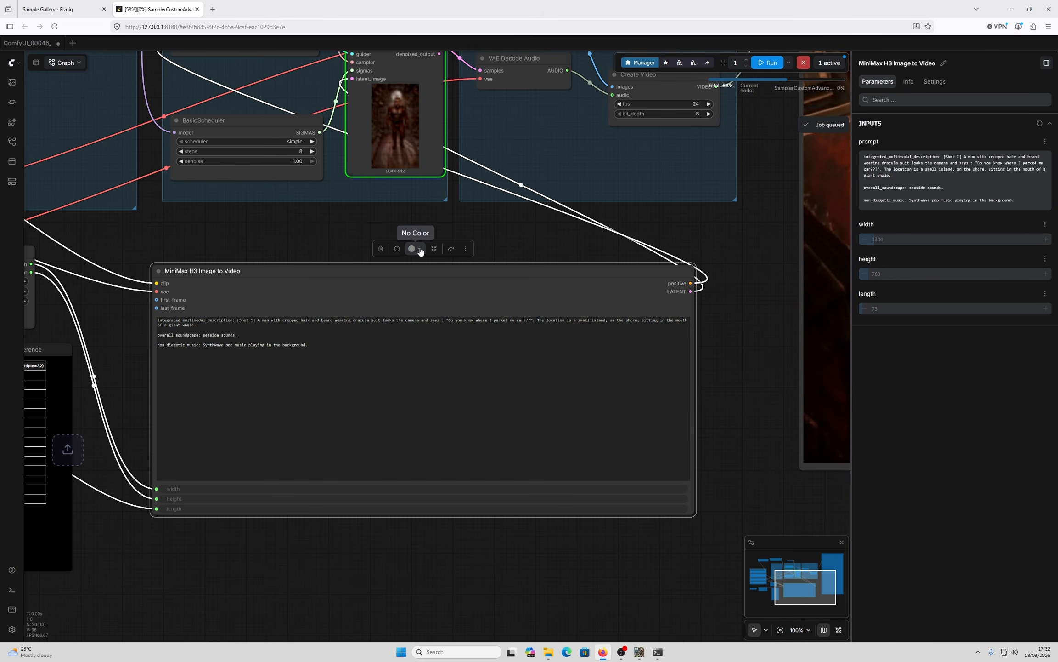
pyautogui.moveTo(746, 232); pyautogui.dragTo(414, 334)
pyautogui.scroll(-3, 400, 341)
pyautogui.scroll(3, 420, 337)
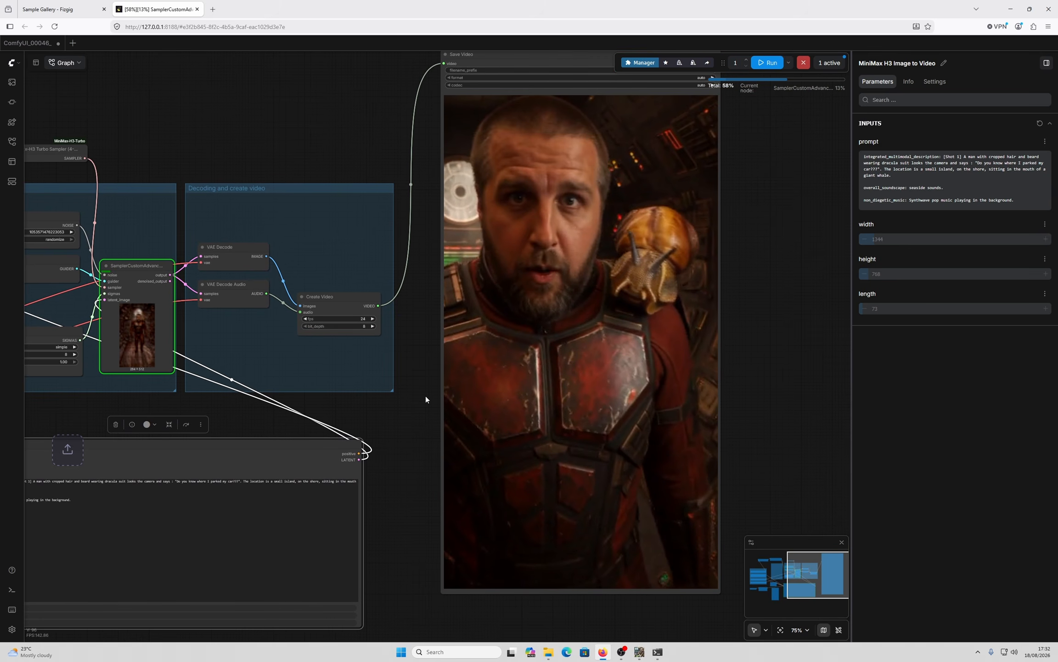
pyautogui.scroll(2, 413, 405)
pyautogui.moveTo(395, 449); pyautogui.dragTo(589, 334)
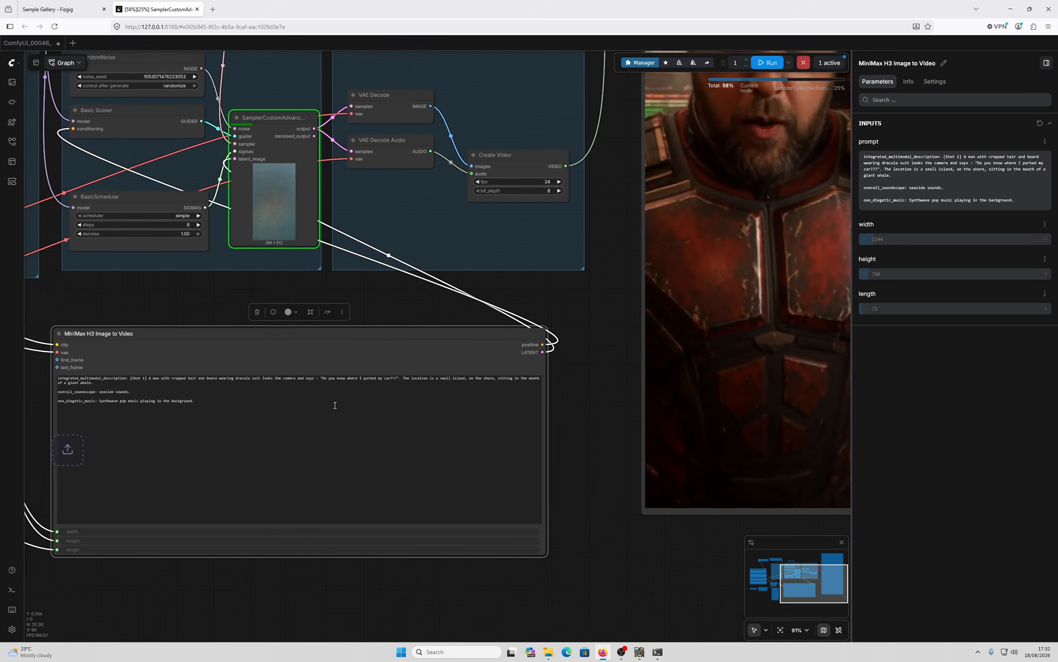
pyautogui.scroll(2, 205, 406)
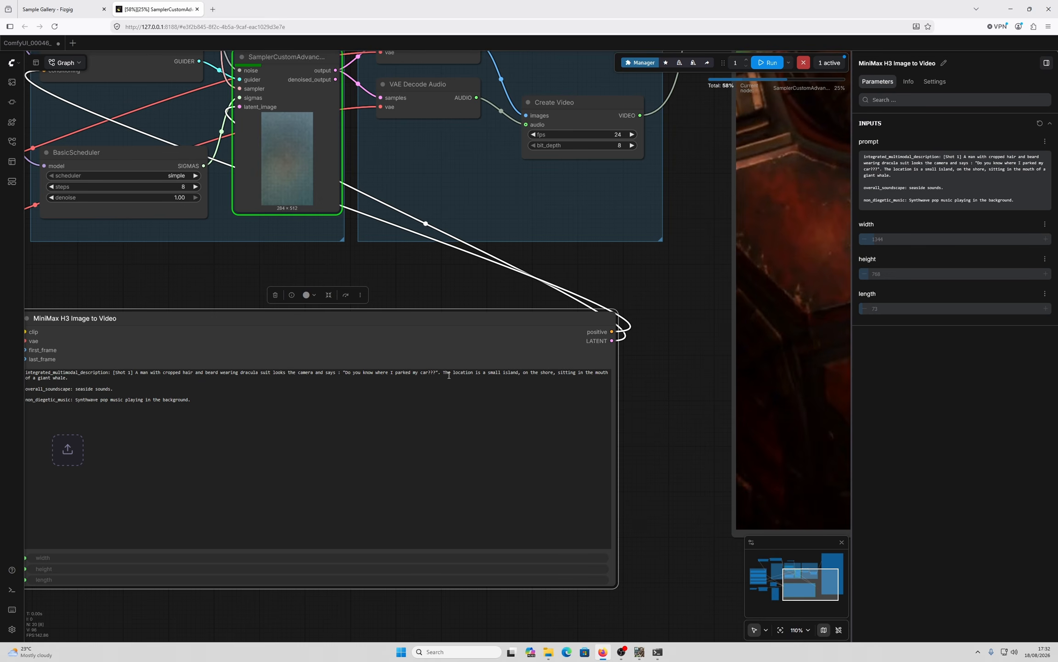
pyautogui.click(423, 372)
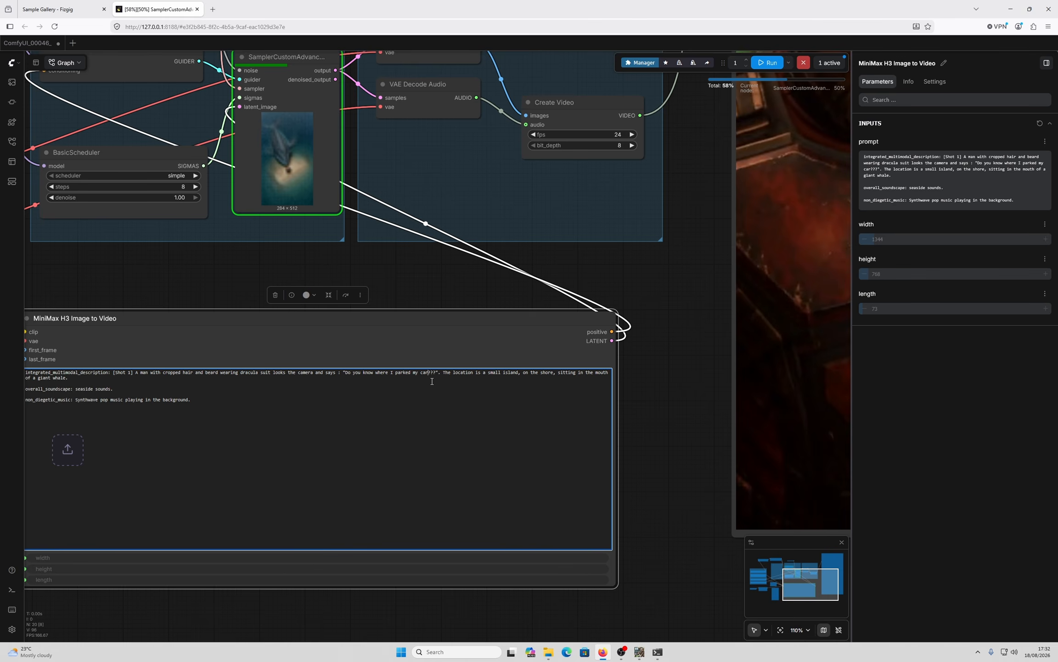
pyautogui.scroll(9, 282, 141)
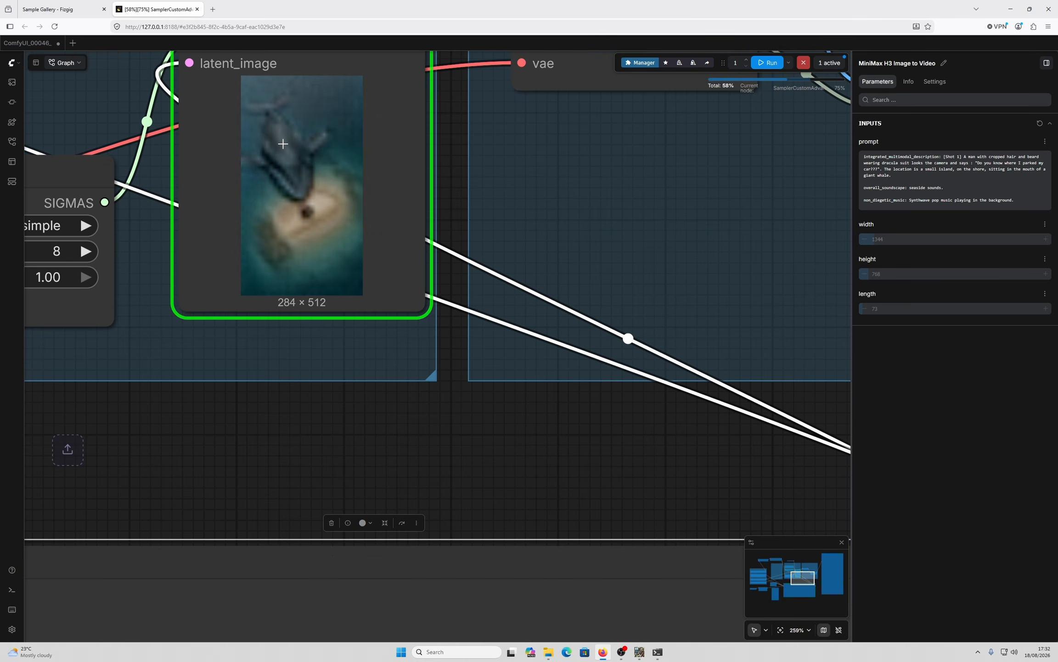
pyautogui.scroll(-5, 282, 142)
pyautogui.scroll(-3, 283, 145)
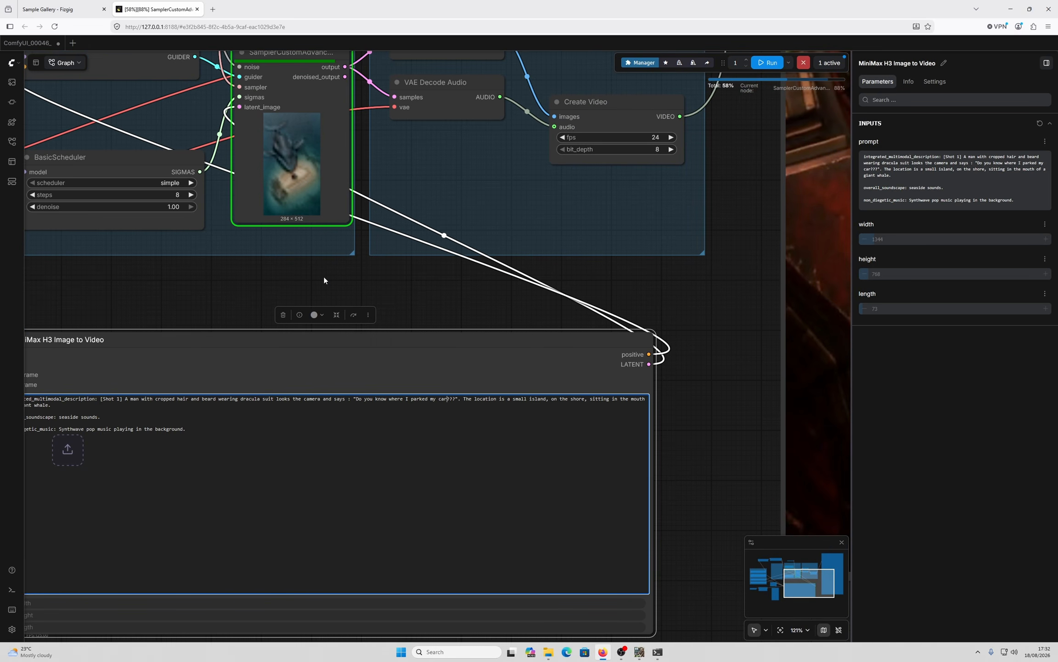
# Step: Bring the Save Video node into view and play the newly generated island video
pyautogui.scroll(-3, 462, 349)
pyautogui.moveTo(620, 382); pyautogui.dragTo(313, 386)
pyautogui.scroll(-3, 313, 386)
pyautogui.scroll(1, 610, 172)
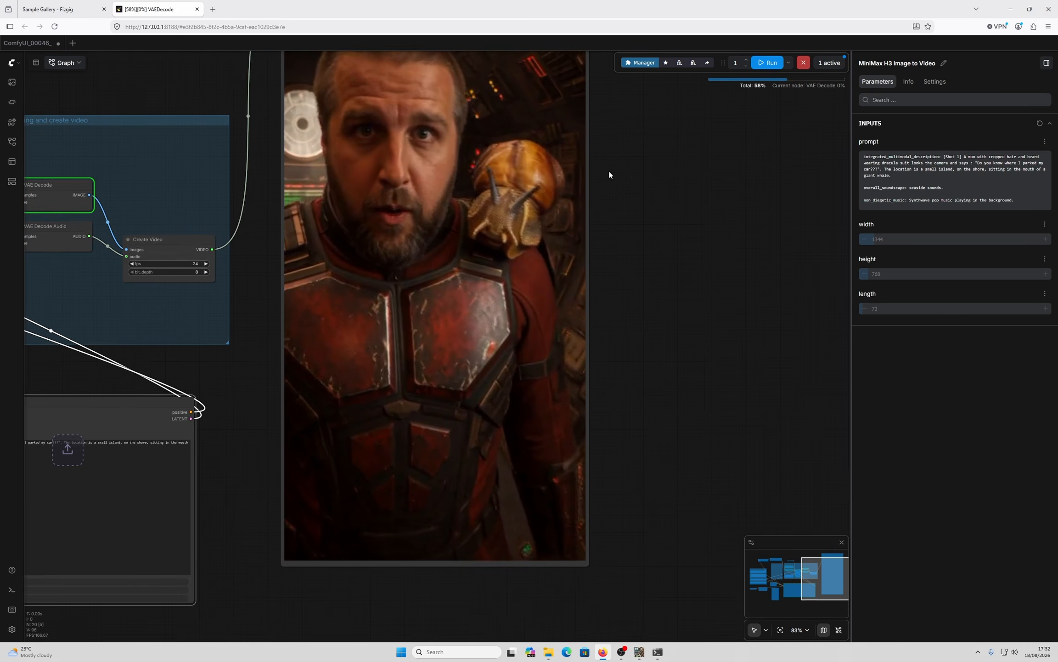
pyautogui.moveTo(609, 172); pyautogui.dragTo(615, 237)
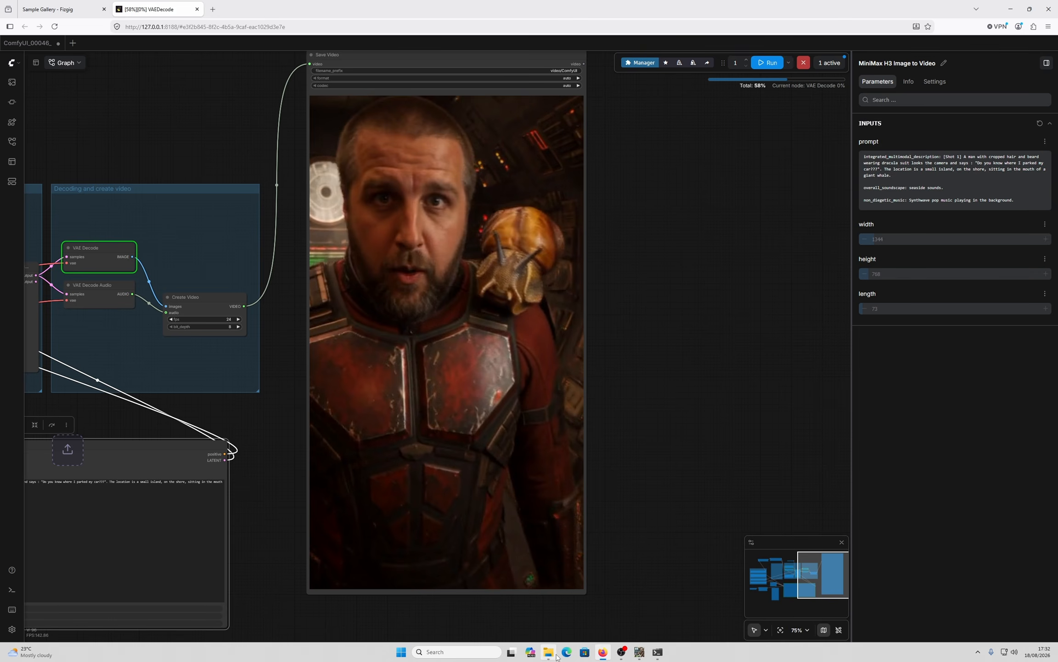
pyautogui.moveTo(555, 655)
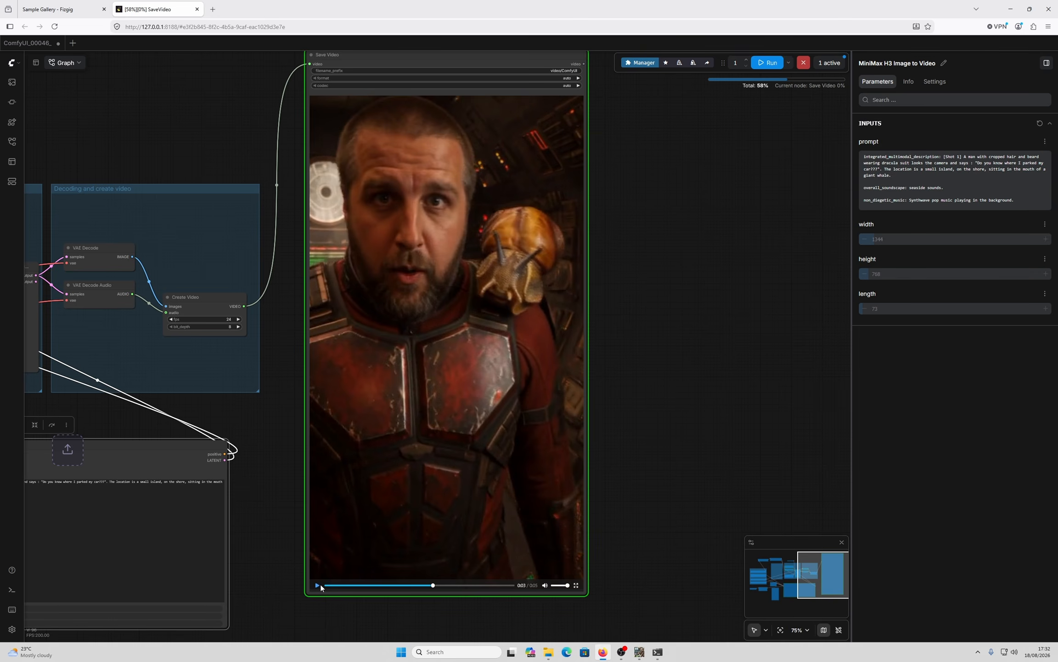
pyautogui.click(317, 586)
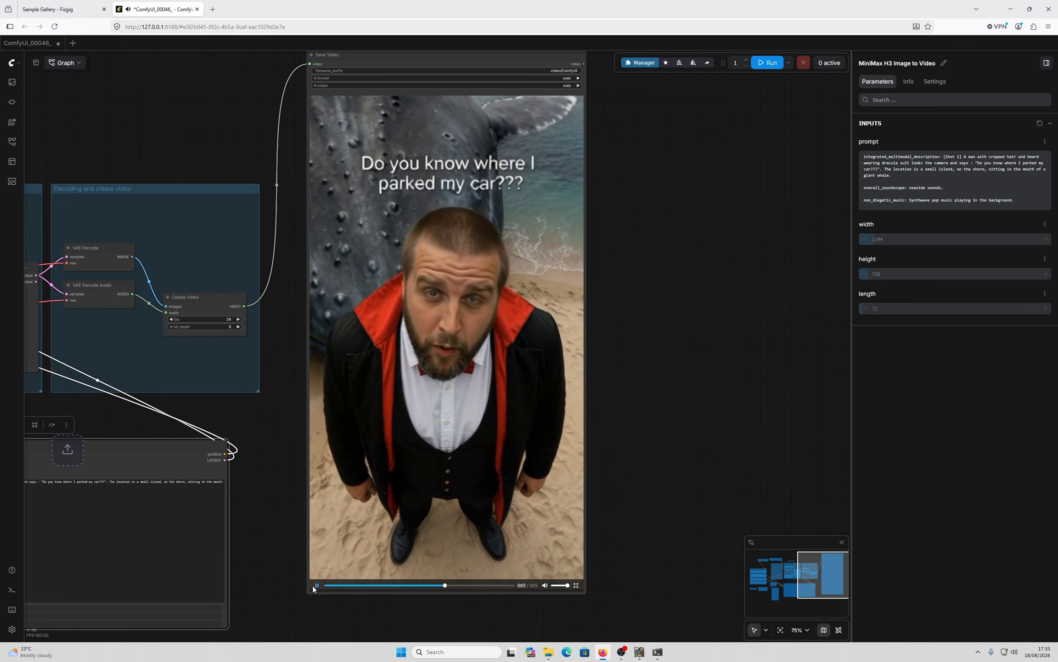
# Step: Change "says" to "screams" before the spoken line in the MiniMax H3 Image to Video prompt
pyautogui.scroll(5, 300, 389)
pyautogui.moveTo(300, 388); pyautogui.dragTo(689, 531)
pyautogui.scroll(3, 437, 422)
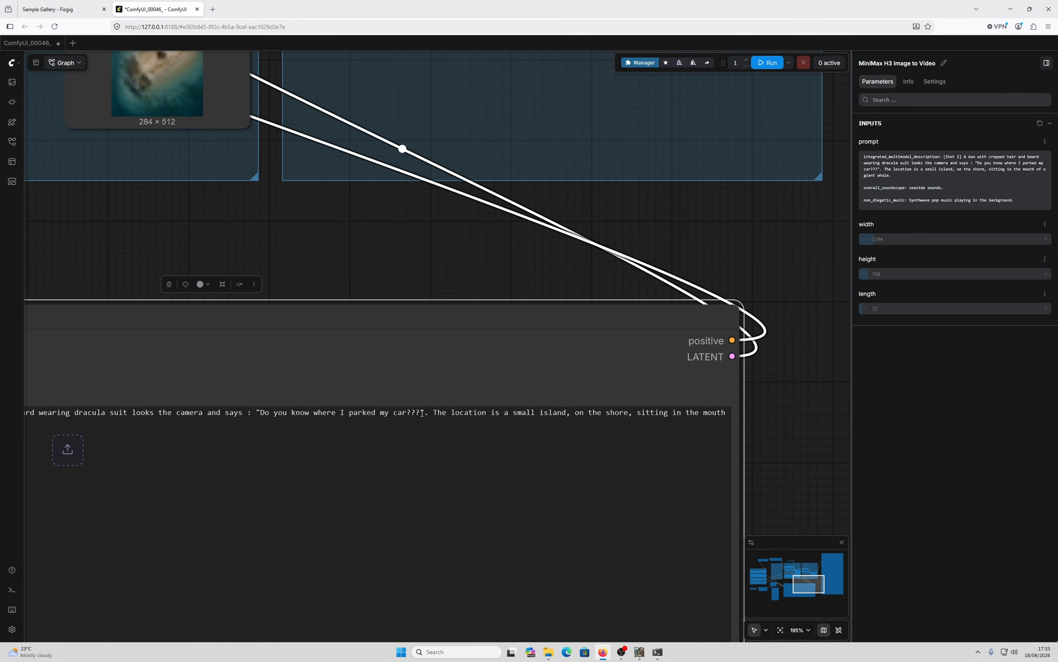
pyautogui.moveTo(422, 413); pyautogui.dragTo(264, 416)
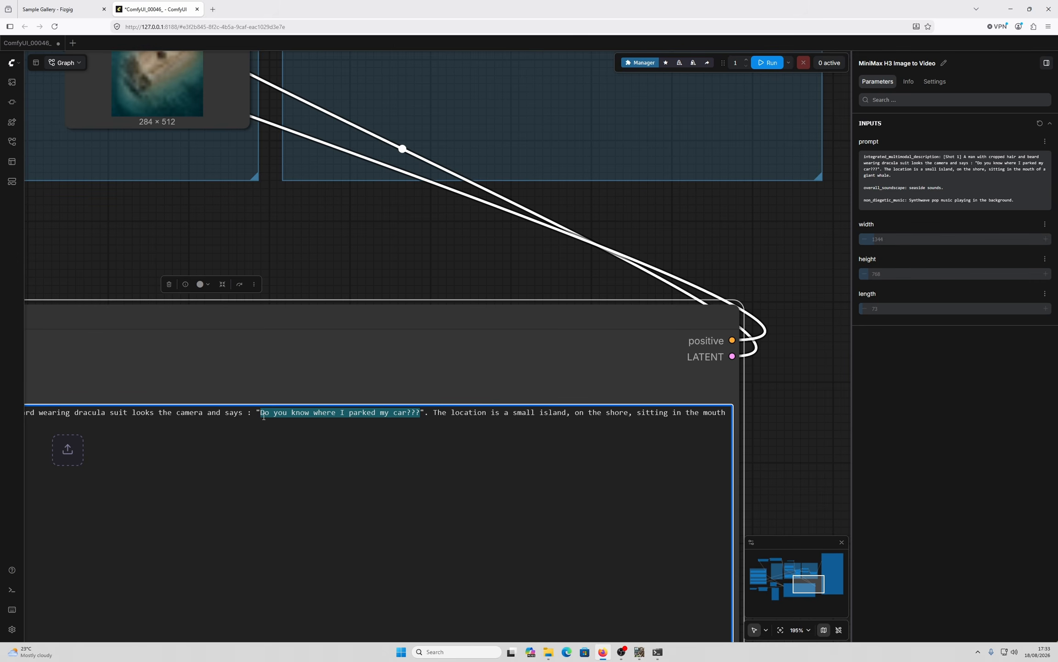
pyautogui.press('Left')
pyautogui.press('Left')
pyautogui.press('Left')
pyautogui.press('Left')
pyautogui.press('Left')
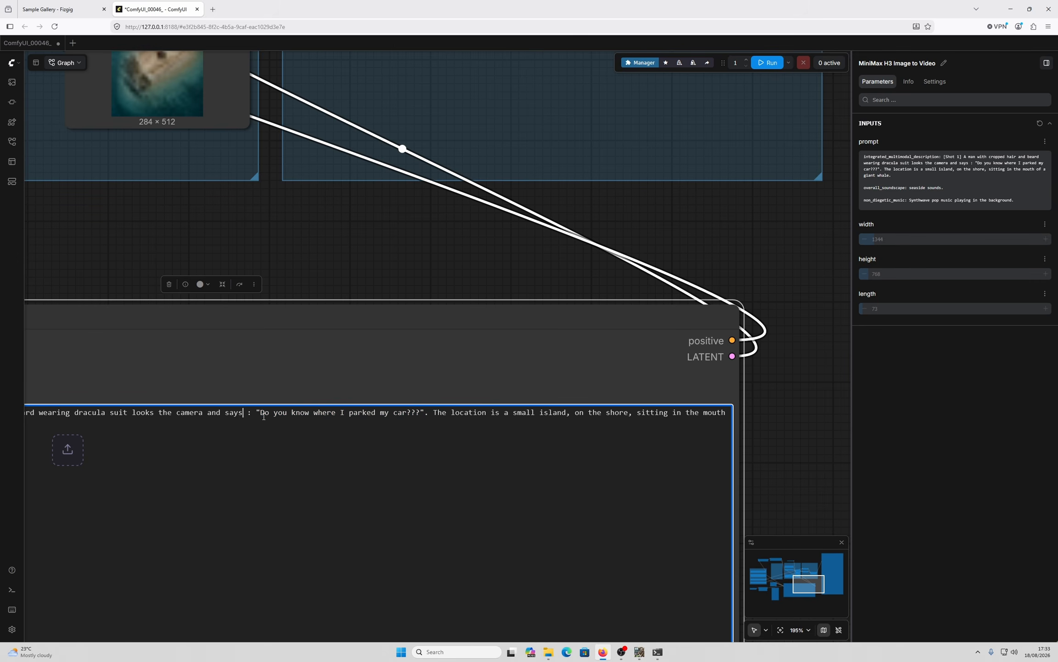
pyautogui.press('BackSpace')
pyautogui.press('BackSpace')
pyautogui.press('BackSpace')
pyautogui.press('BackSpace')
pyautogui.write('screams')
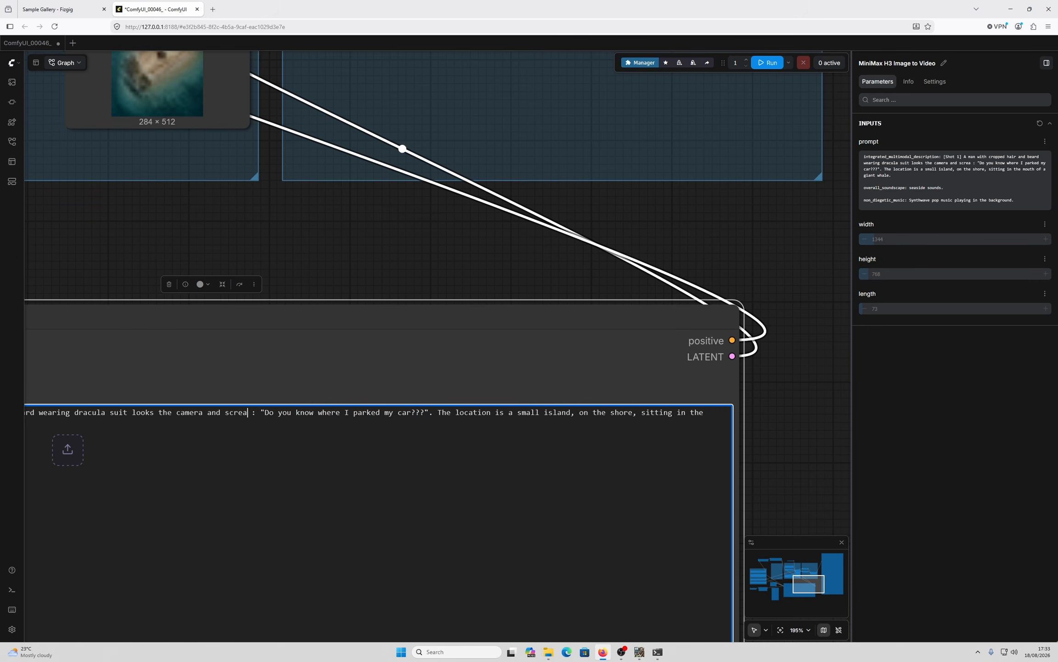
# Step: Replace the spoken line in the prompt with "get me out of here!!!"
pyautogui.moveTo(274, 412); pyautogui.dragTo(420, 412)
pyautogui.write('get me ')
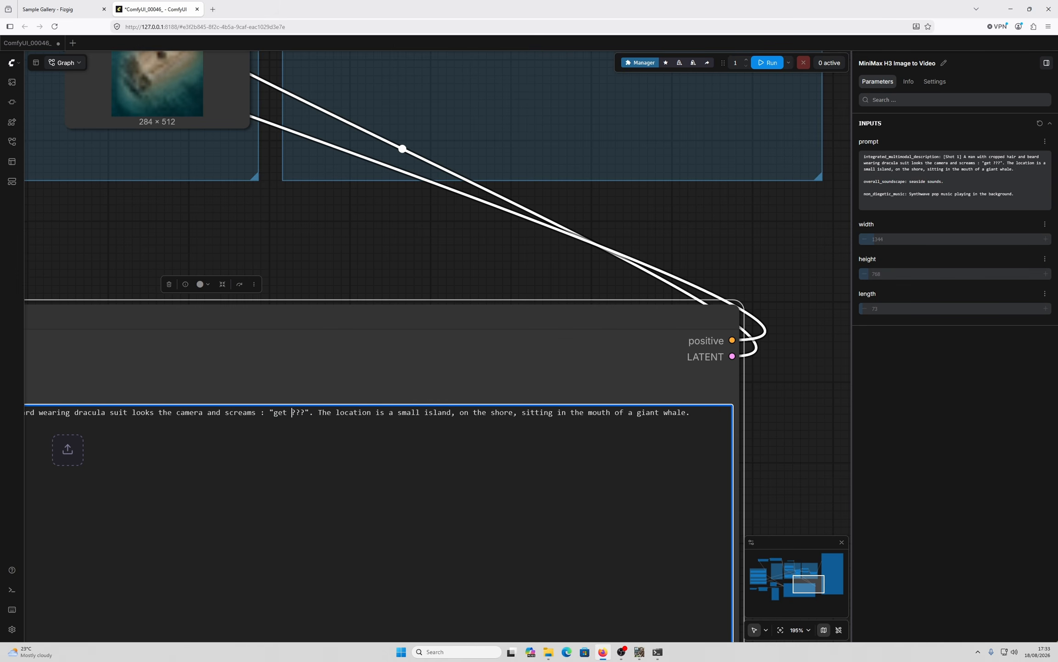
pyautogui.write('out of here')
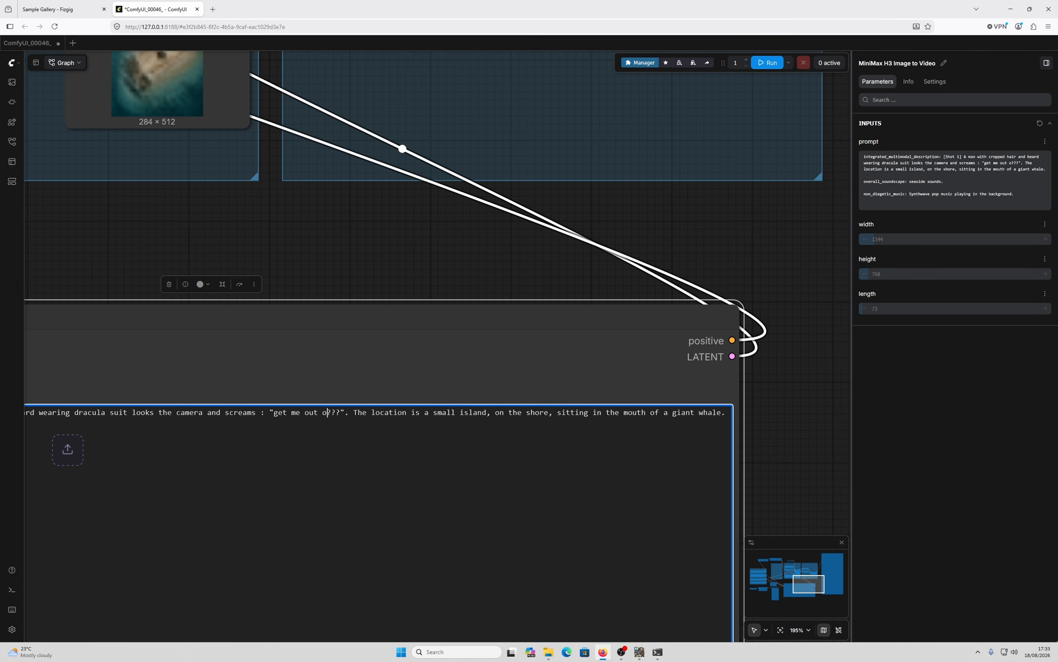
pyautogui.press('Delete')
pyautogui.press('Delete')
pyautogui.press('Delete')
pyautogui.write('!!!')
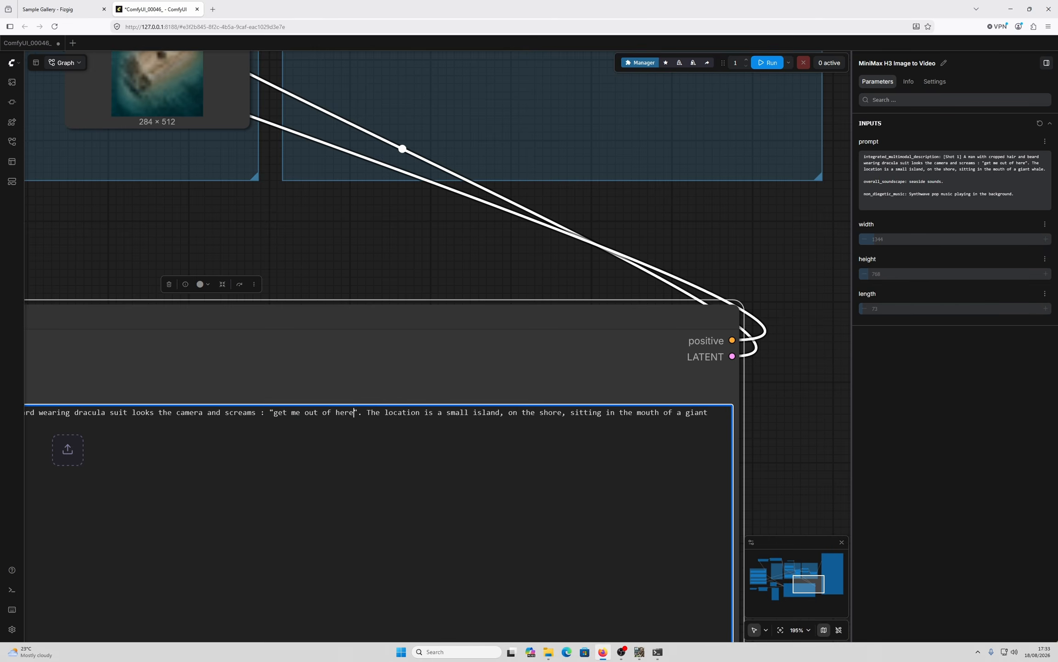
pyautogui.scroll(-1, 430, 397)
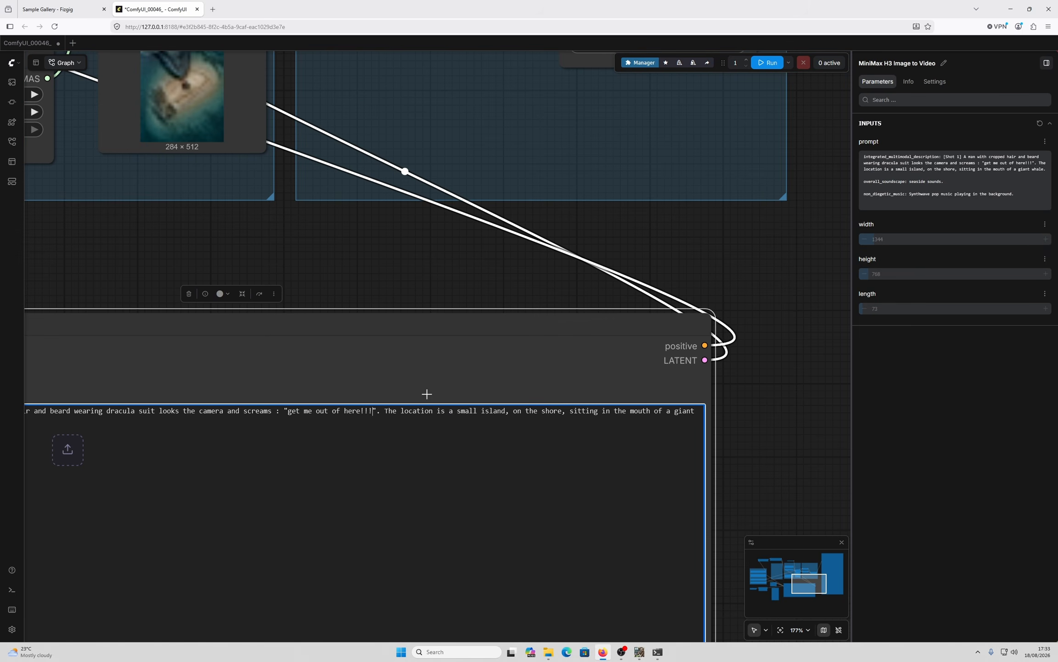
# Step: Delete "small island, on the shore," from the prompt's location sentence and run the workflow to generate a new video
pyautogui.moveTo(456, 413); pyautogui.dragTo(569, 411)
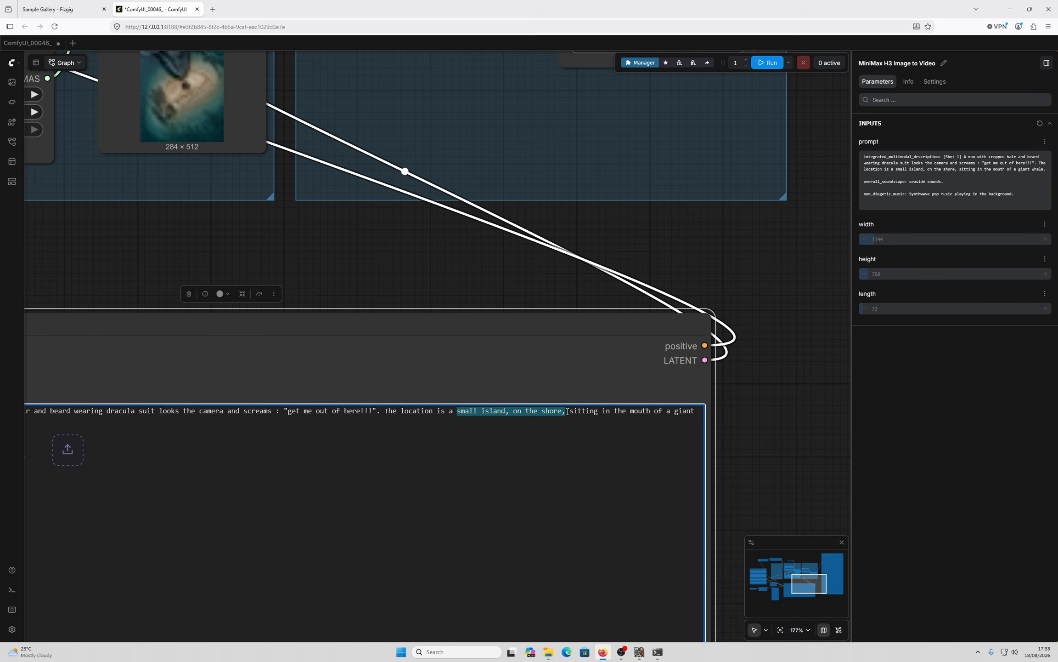
pyautogui.press('BackSpace')
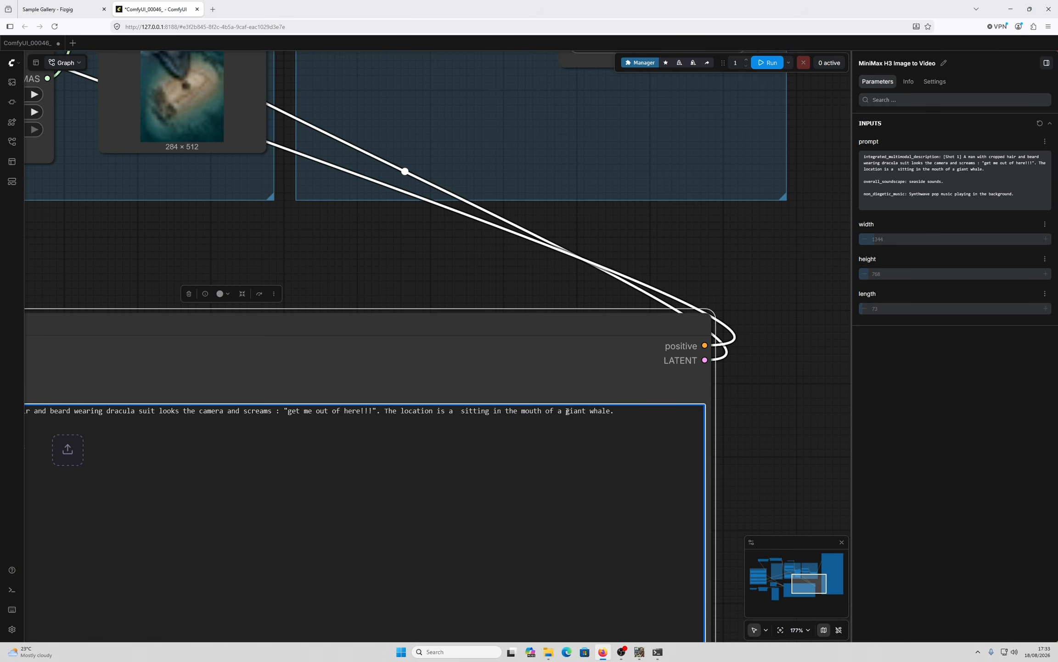
pyautogui.press('BackSpace')
pyautogui.scroll(-5, 517, 338)
pyautogui.scroll(3, 179, 373)
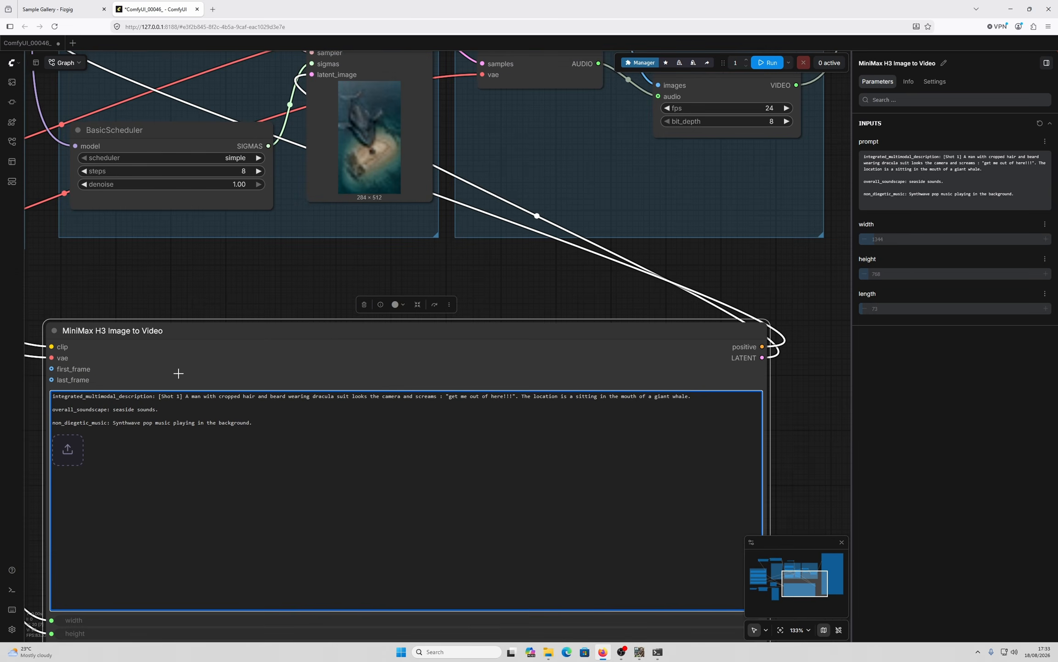
pyautogui.scroll(1, 179, 373)
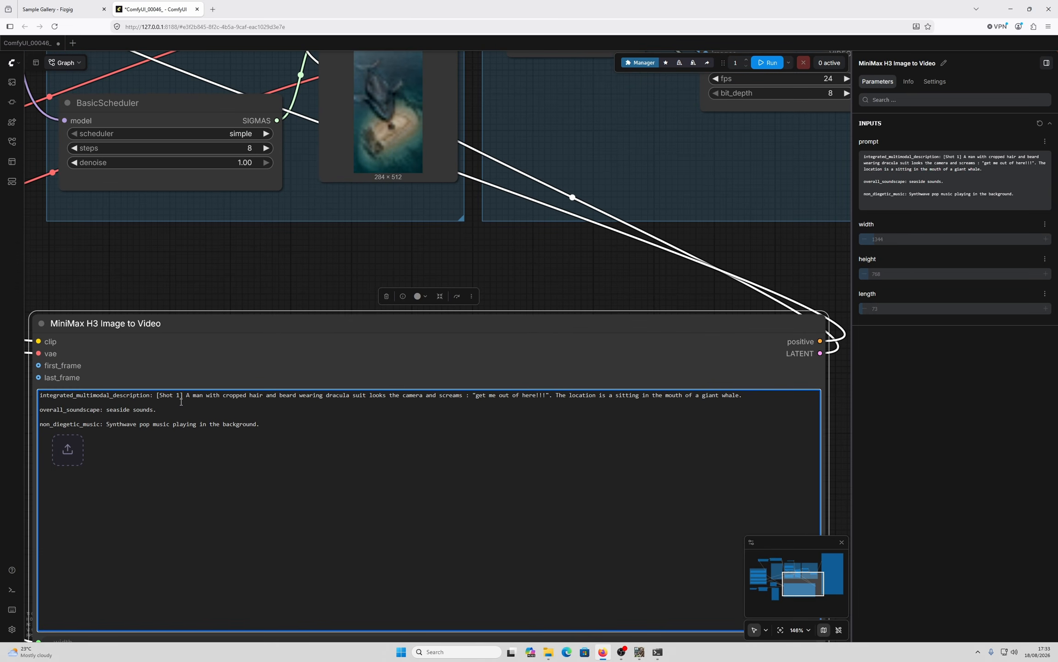
pyautogui.click(767, 62)
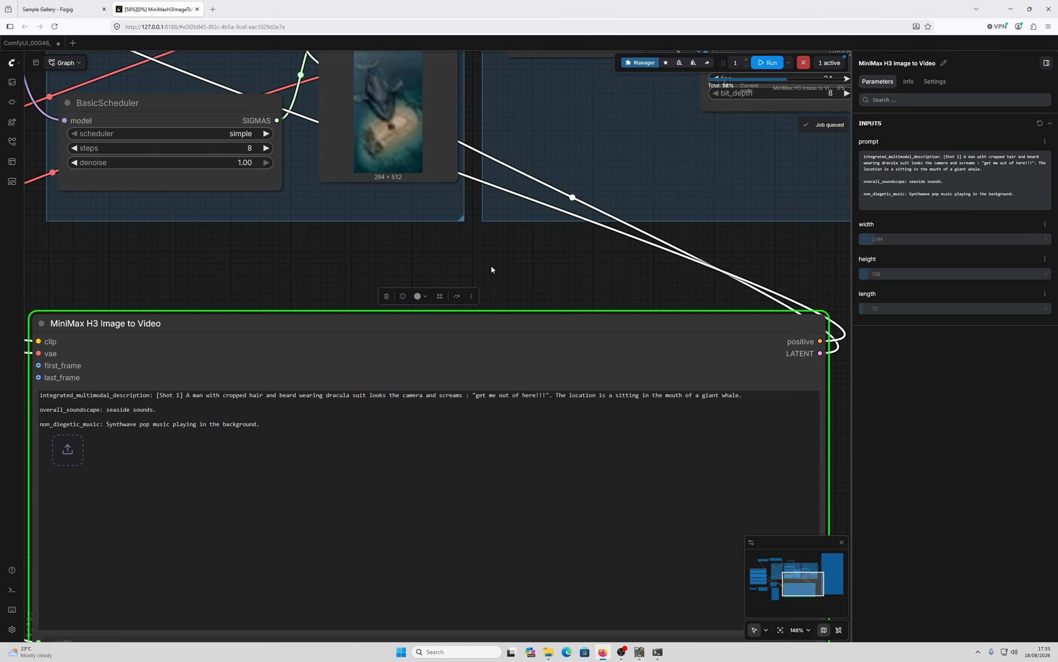
# Step: Examine the live preview on the SamplerCustomAdvanced node while the whale-mouth video generates
pyautogui.scroll(-6, 491, 269)
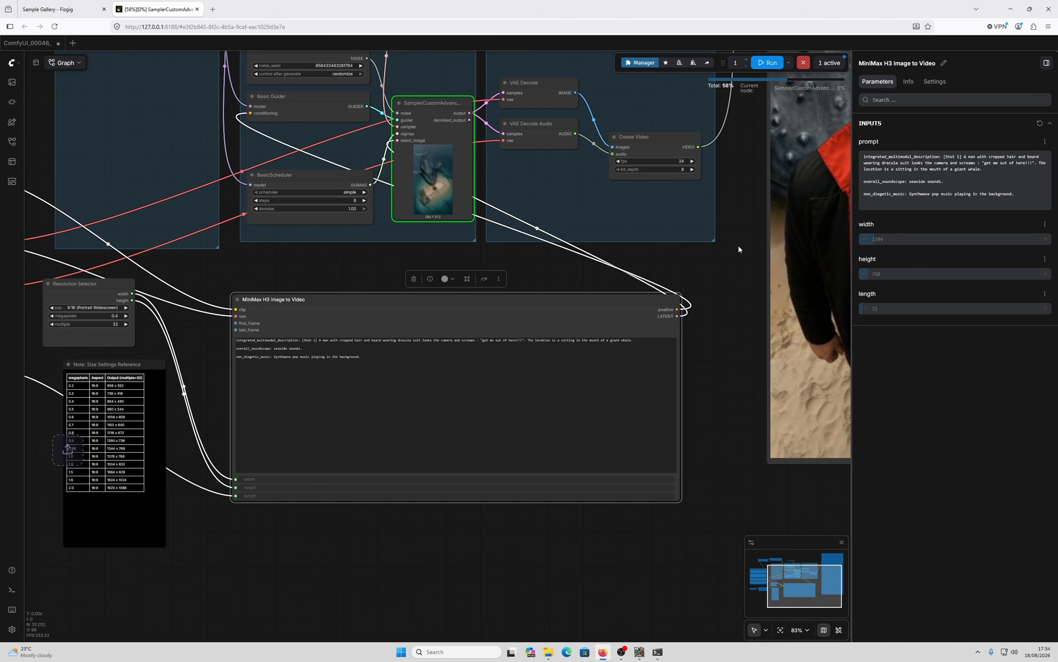
pyautogui.moveTo(742, 253); pyautogui.dragTo(484, 374)
pyautogui.moveTo(525, 363)
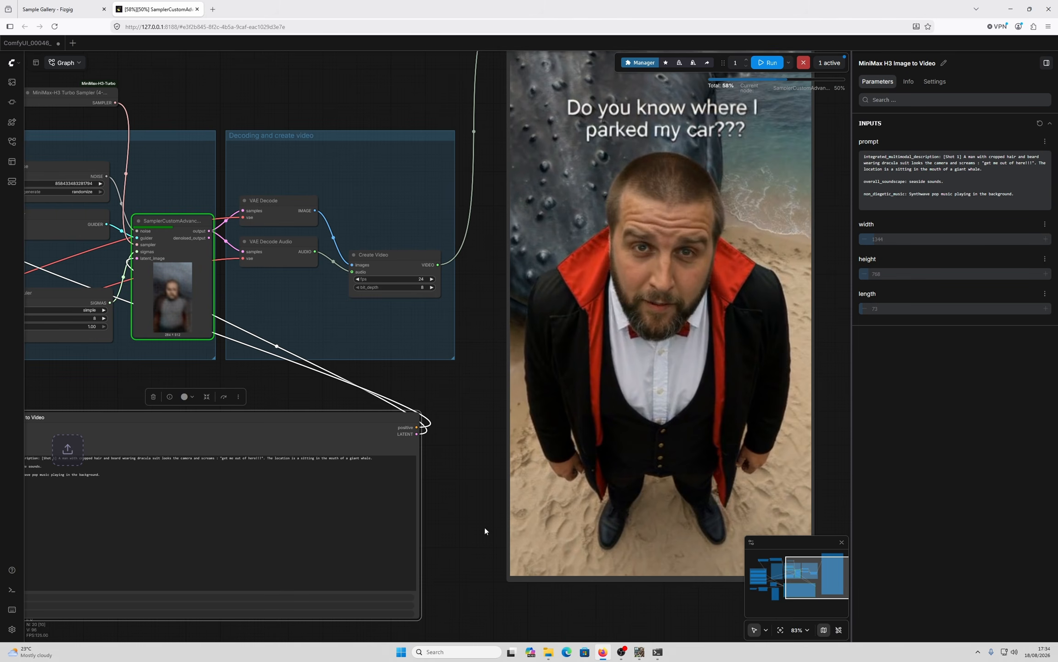
pyautogui.scroll(3, 166, 317)
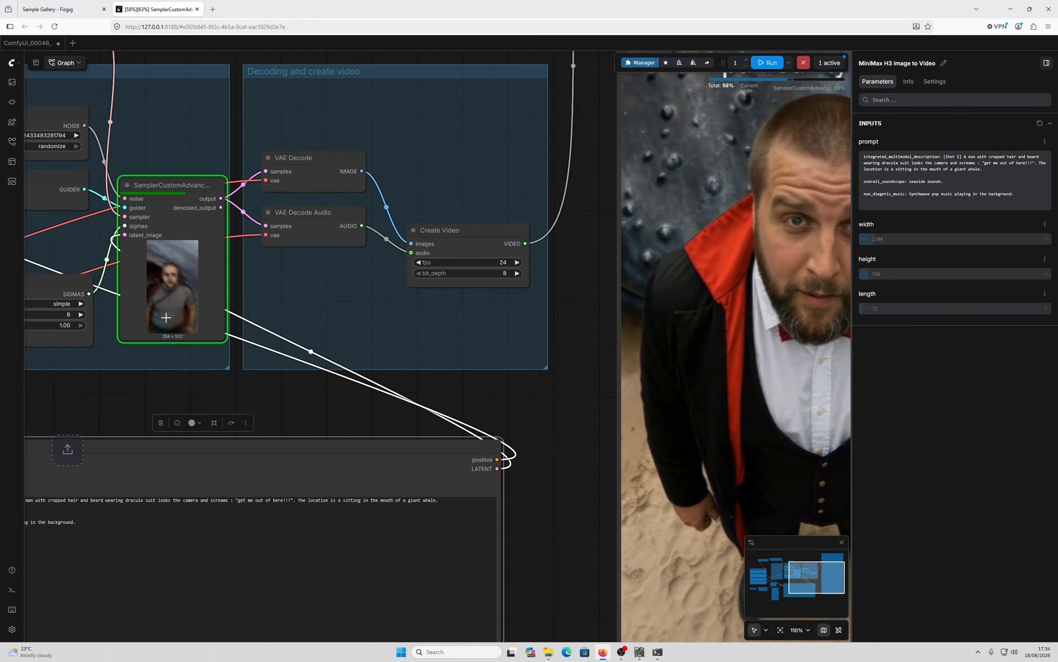
pyautogui.scroll(1, 166, 317)
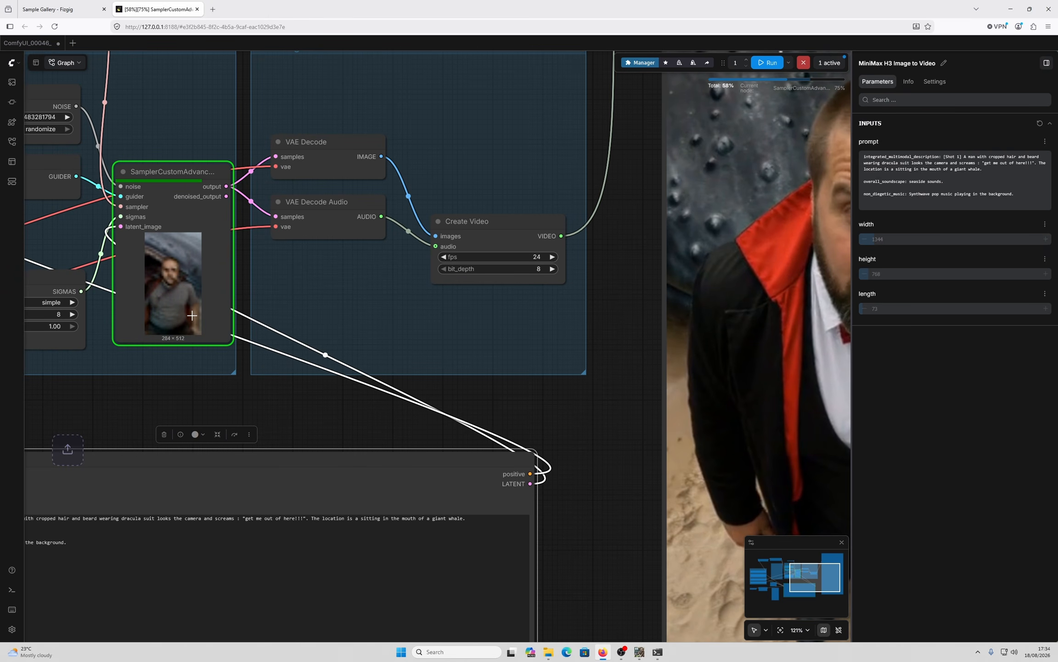
pyautogui.scroll(-2, 192, 315)
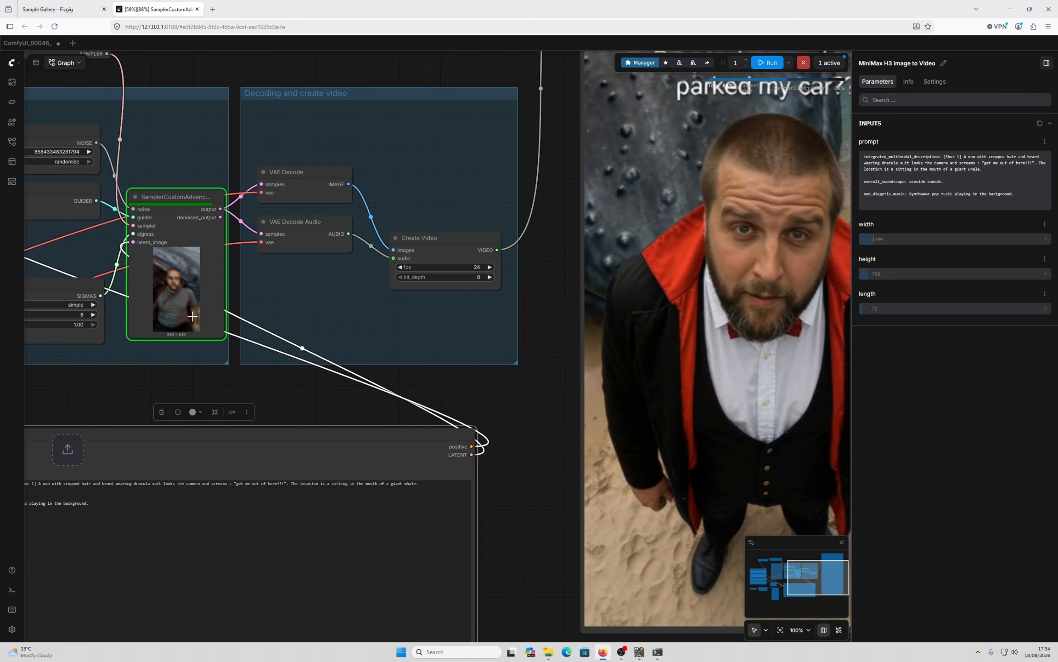
# Step: Bring the whole saved video preview into view and play the newly generated whale-mouth clip
pyautogui.scroll(-4, 192, 316)
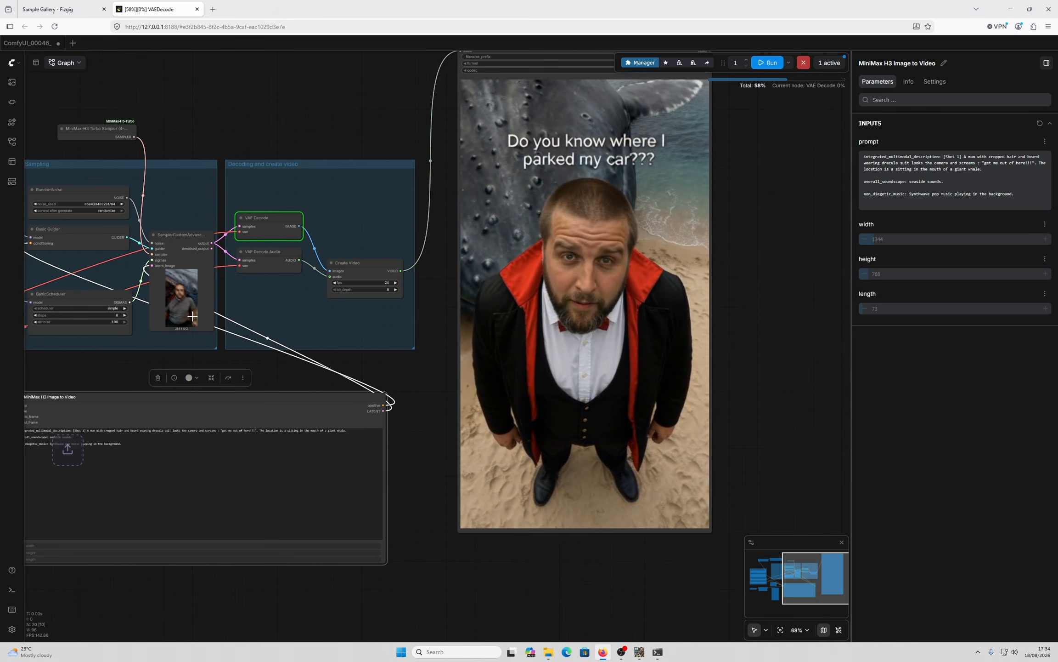
pyautogui.scroll(2, 655, 376)
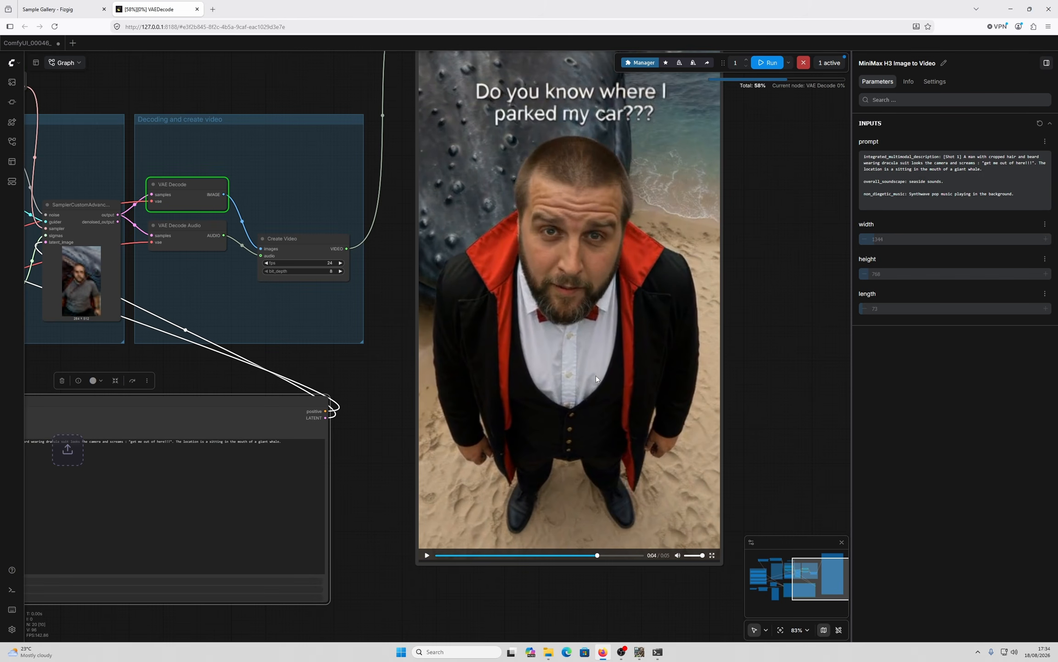
pyautogui.scroll(-1, 562, 362)
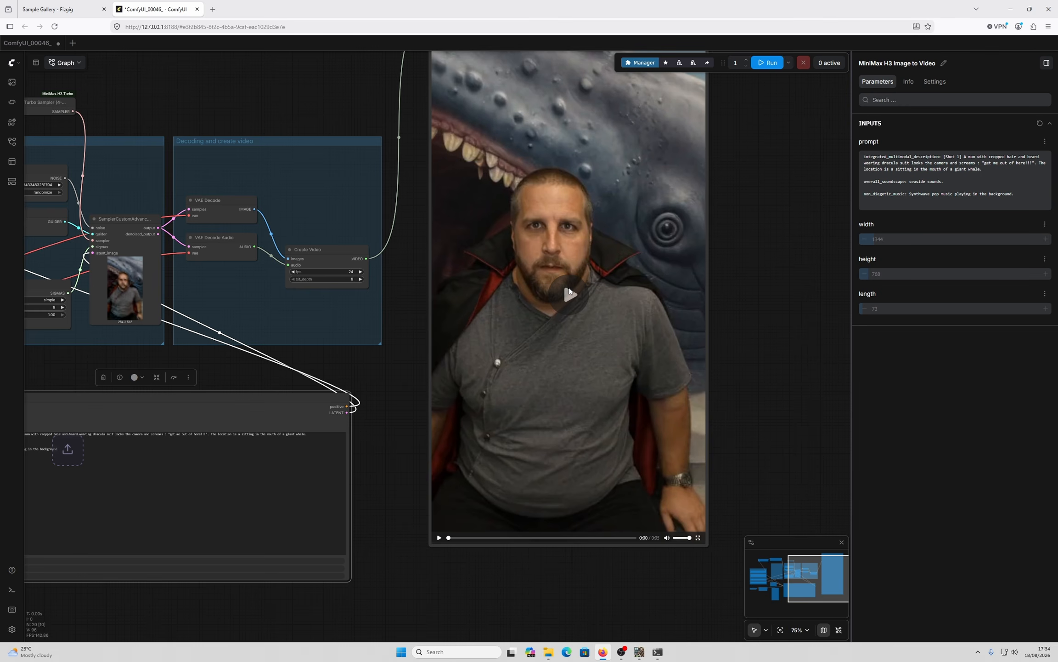
pyautogui.click(571, 293)
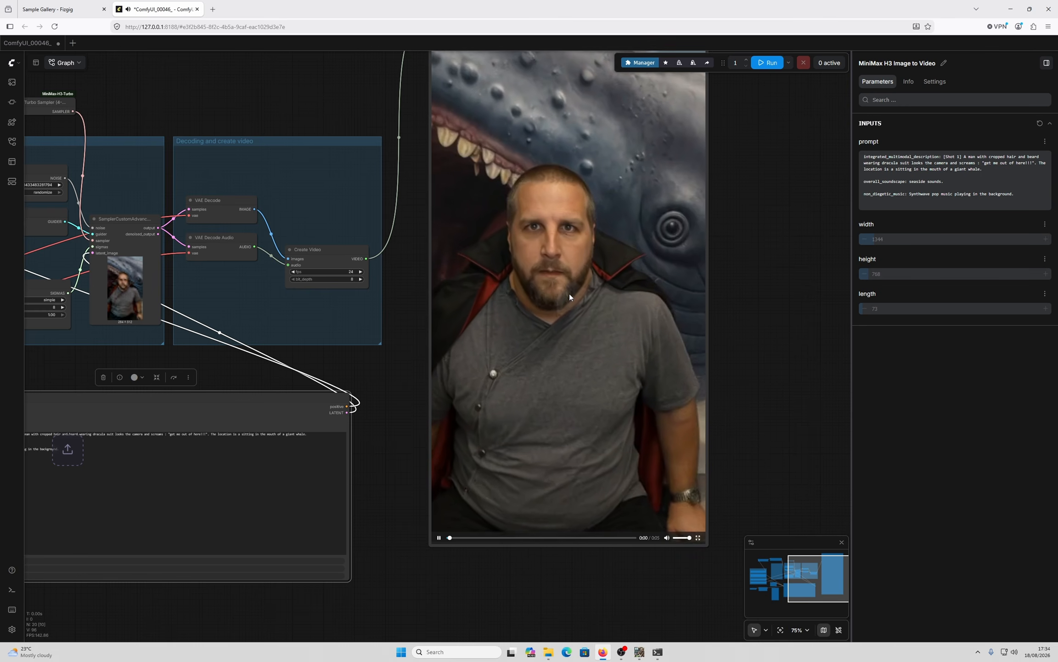